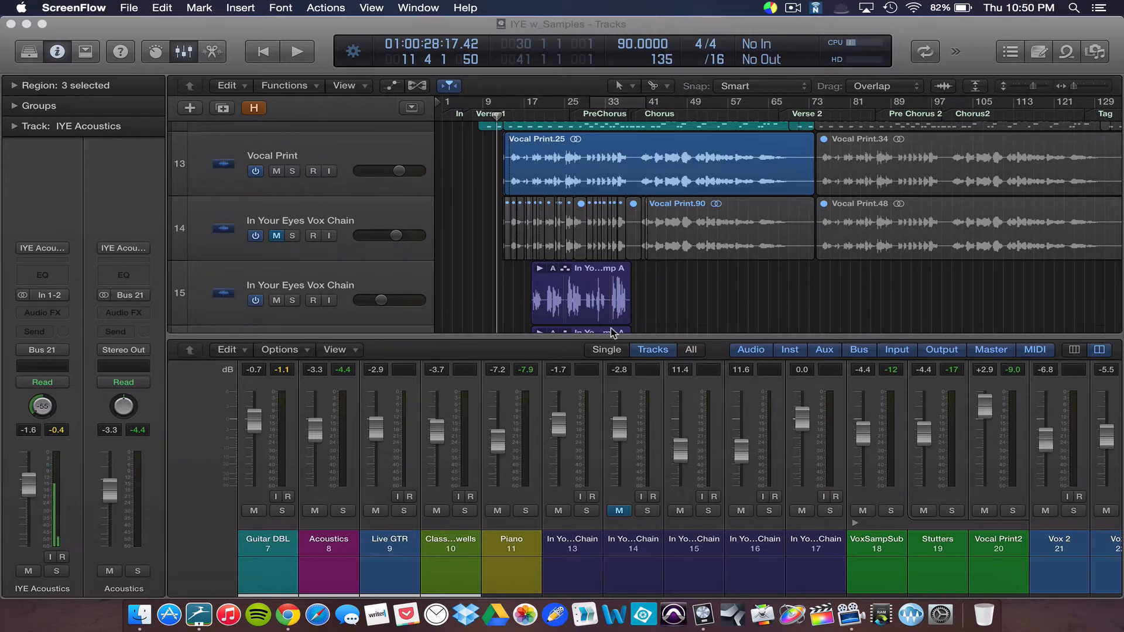
Switch to Logic Pro, play back the full mix into Verse 1, and return the playhead to the project start.
{"action": "left_click", "coordinate": [587, 27]}
{"action": "key", "text": "Return"}
{"action": "key", "text": "space"}
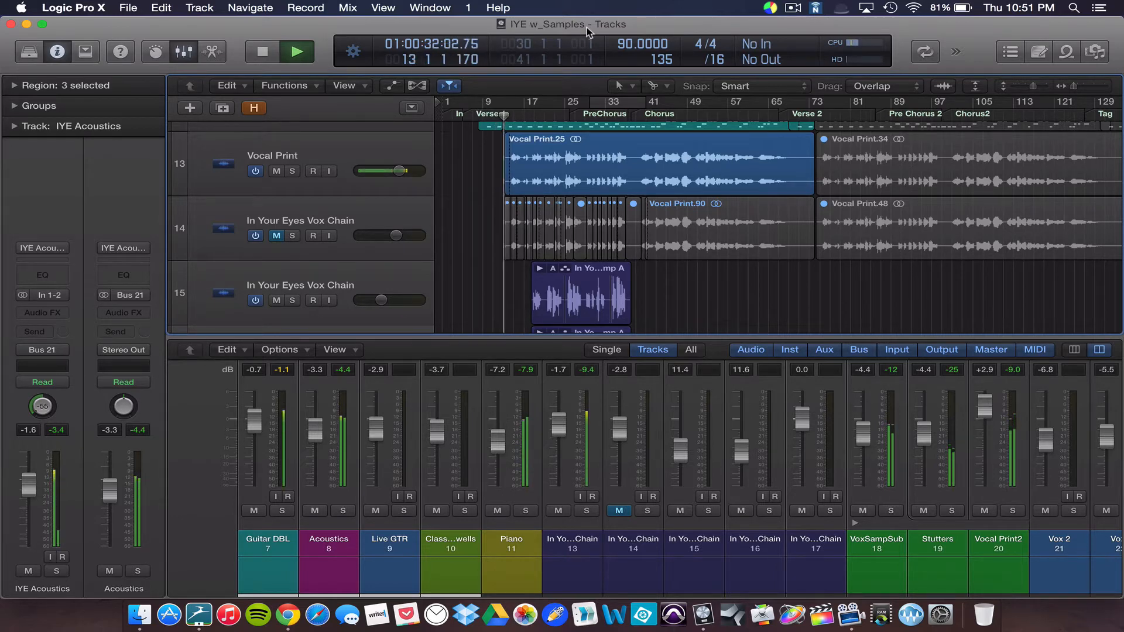
{"action": "key", "text": "space"}
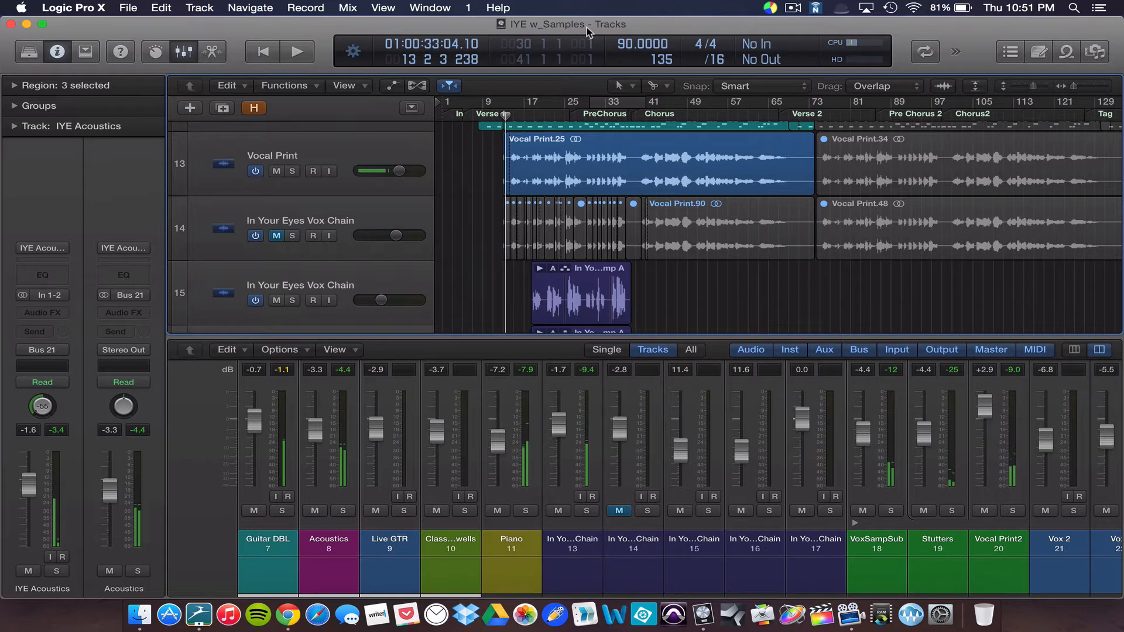
{"action": "key", "text": "Return"}
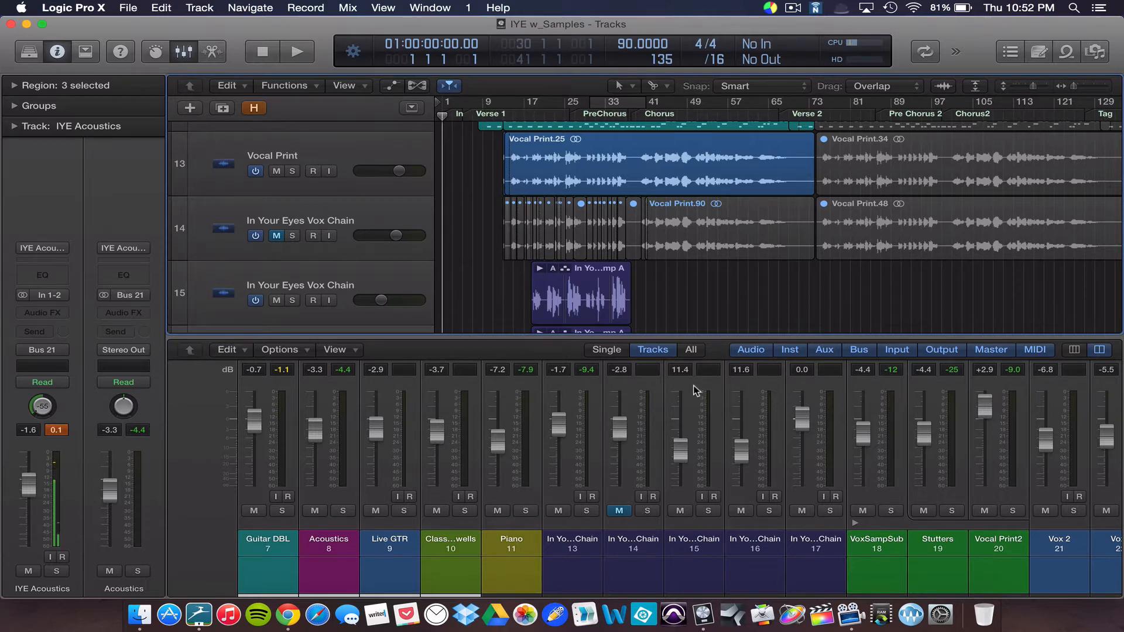
Solo the Vocal Print track (track 13) and listen to it from the start of its vocal phrase in Verse 1.
{"action": "left_click", "coordinate": [385, 143]}
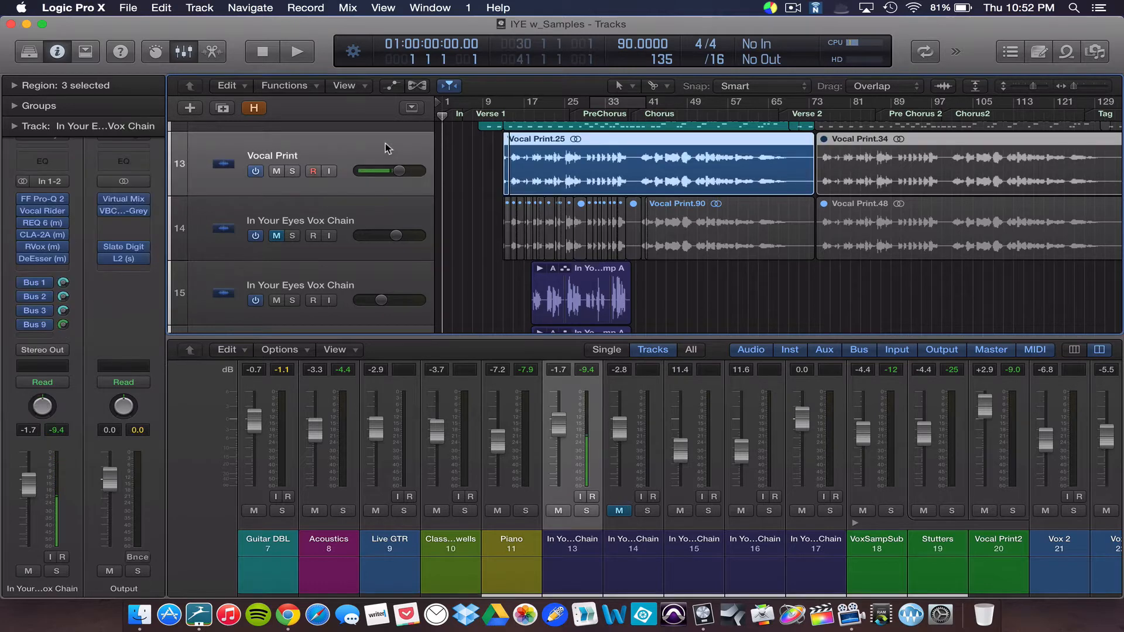
{"action": "left_click", "coordinate": [292, 171]}
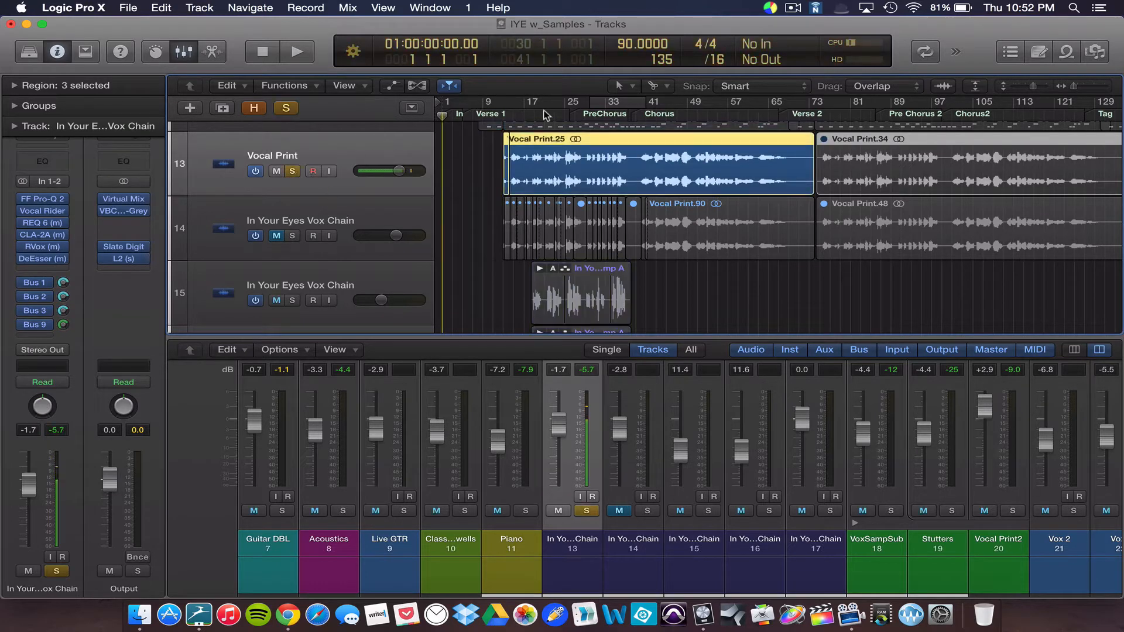
{"action": "left_click", "coordinate": [509, 117]}
{"action": "key", "text": "space"}
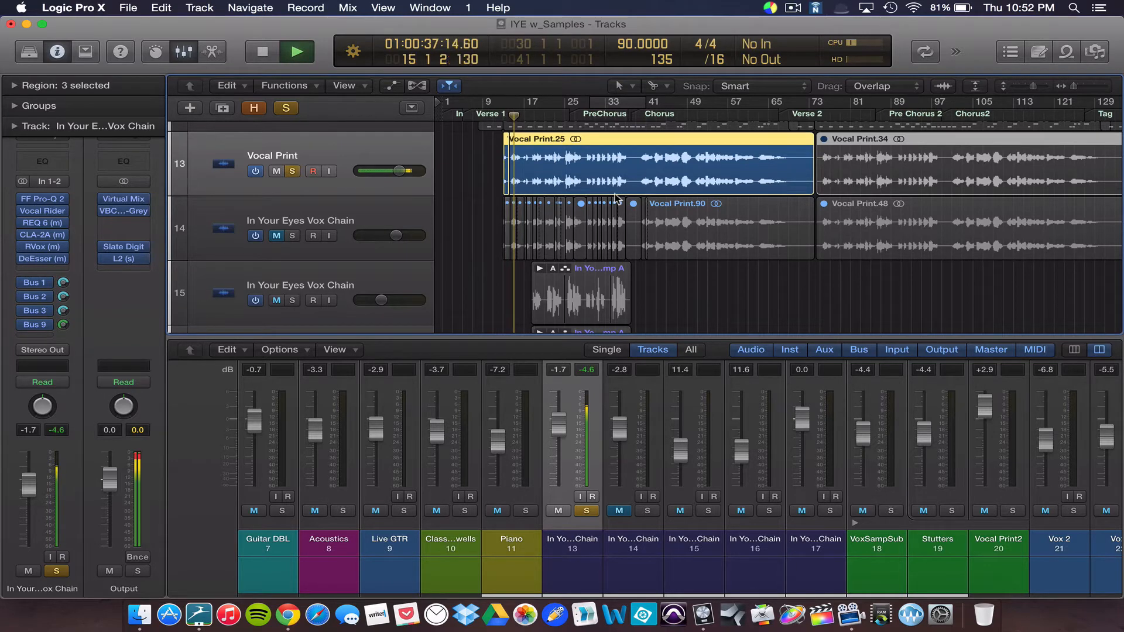
{"action": "key", "text": "e"}
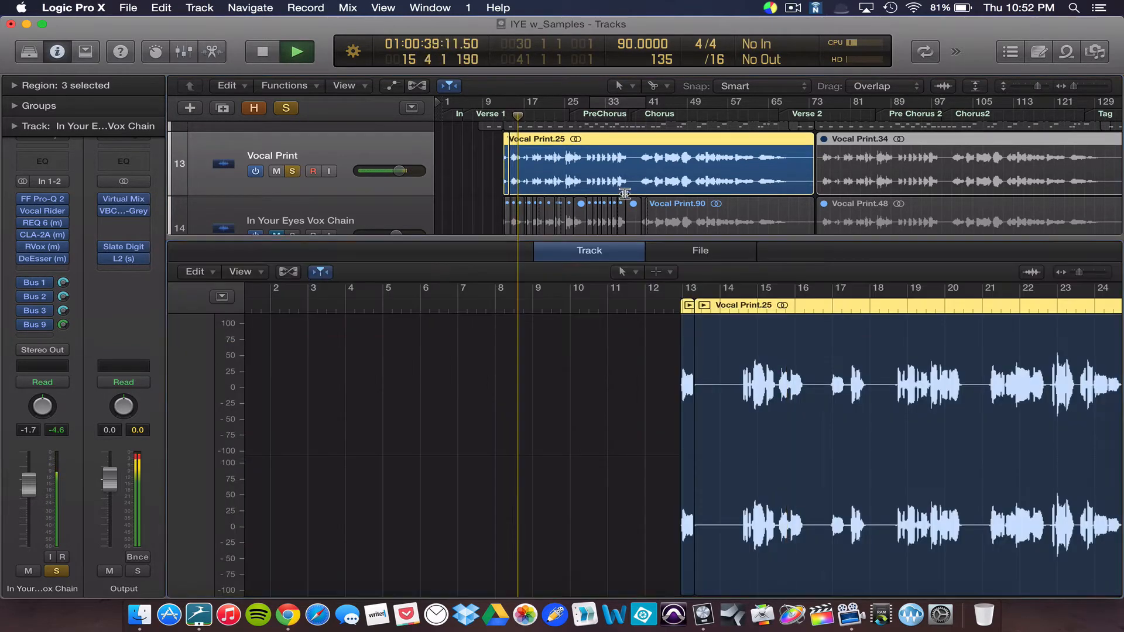
{"action": "key", "text": "e"}
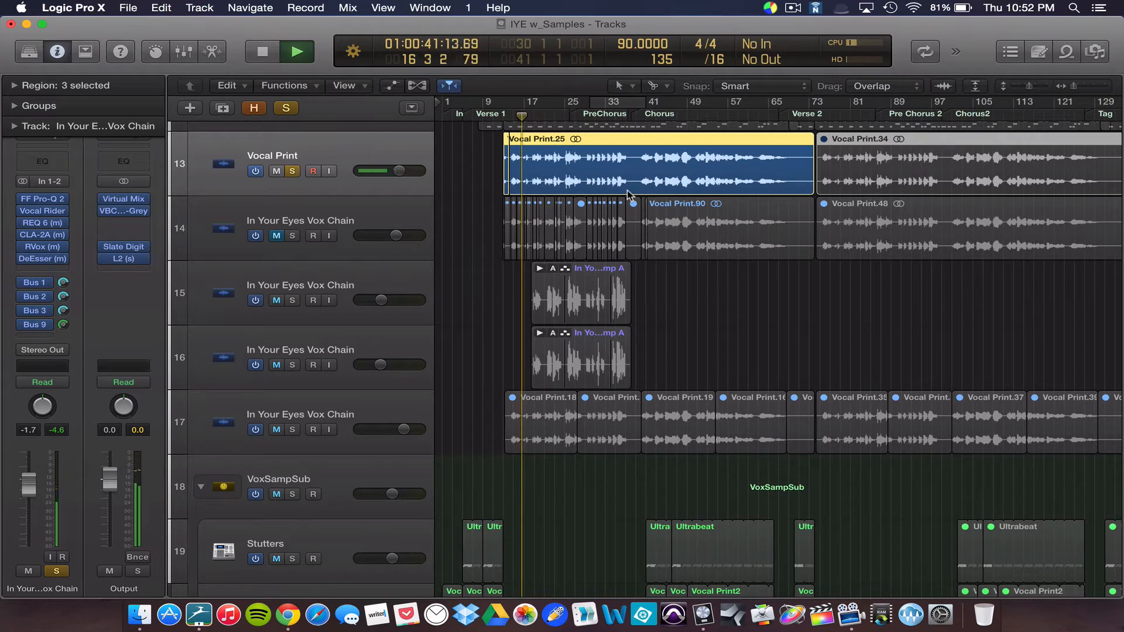
{"action": "key", "text": "super+Right"}
{"action": "key", "text": "super+Right"}
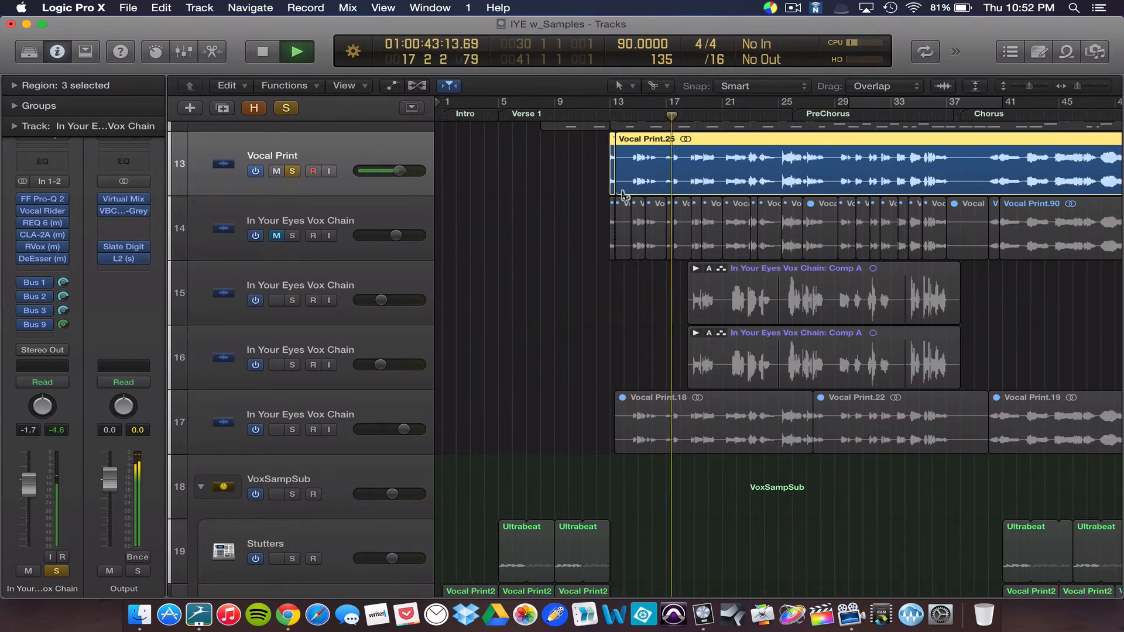
{"action": "key", "text": "space"}
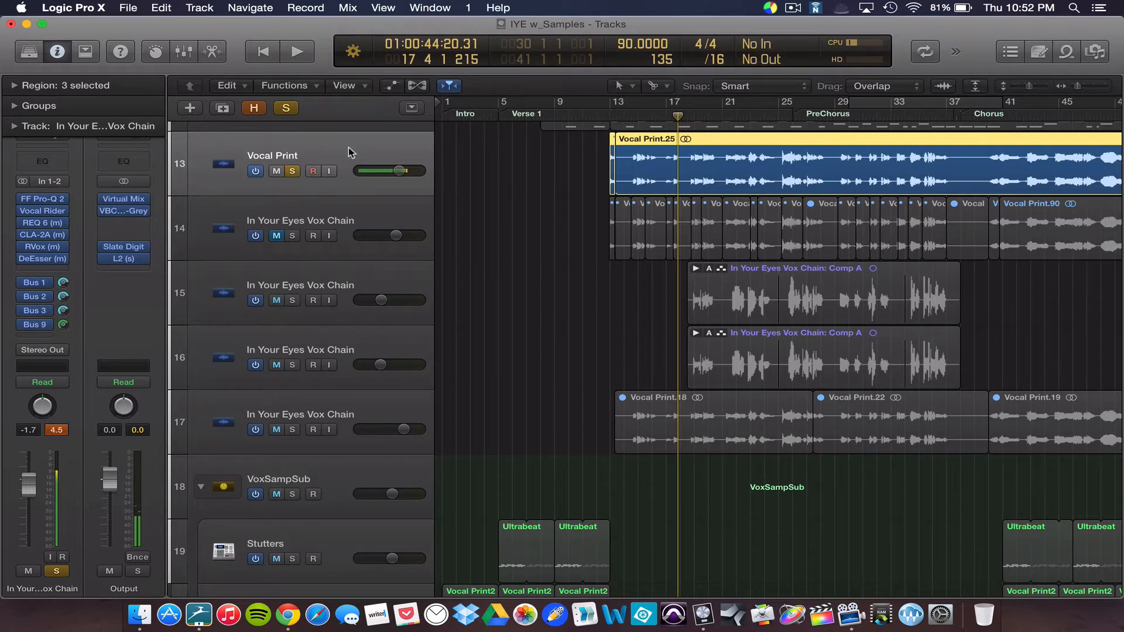
Duplicate the Vocal Print track with its settings and copy the selected vocal regions onto the new track 14.
{"action": "left_click", "coordinate": [219, 110]}
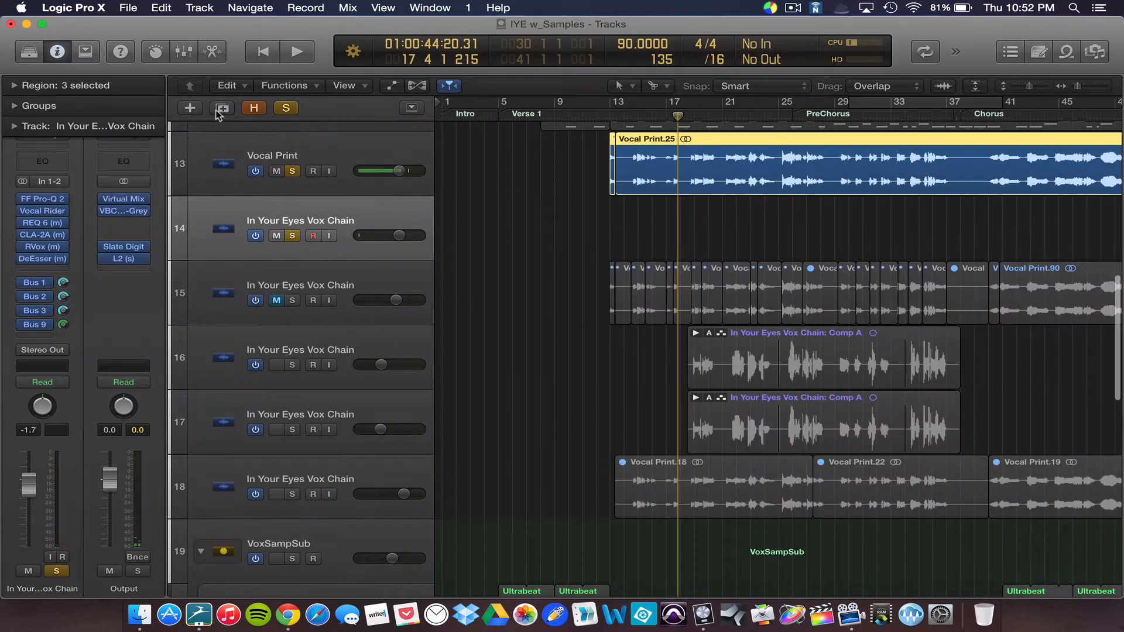
{"action": "left_click_drag", "start_coordinate": [725, 145], "coordinate": [726, 213]}
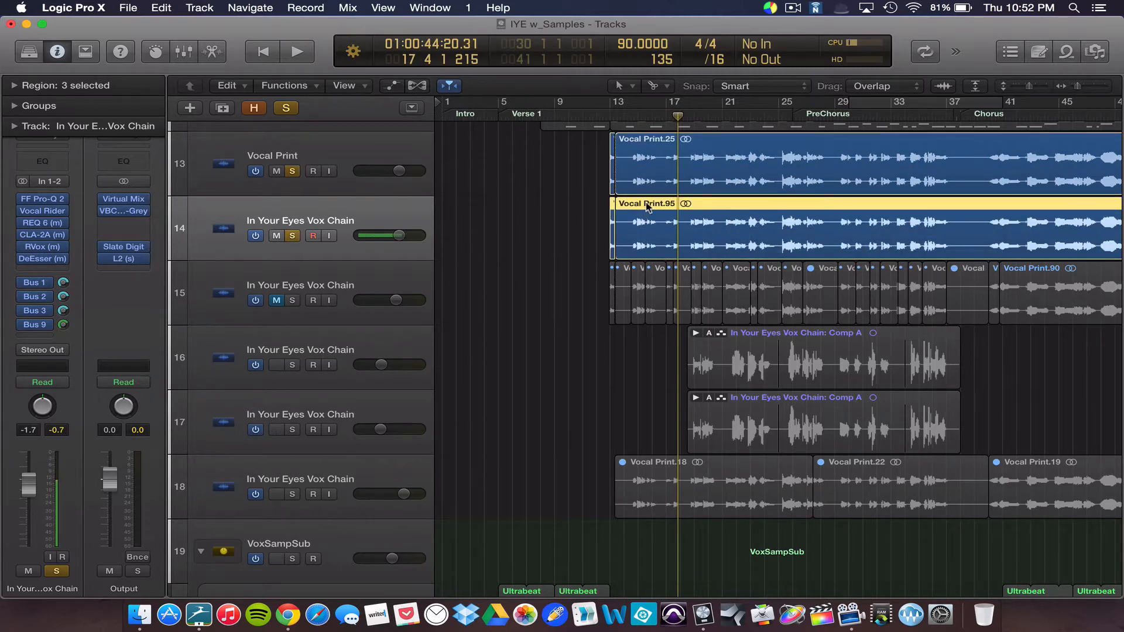
Split the copied vocal region on track 14 at the start of each word from just before bar 15 to 15 4 3 1.
{"action": "key", "text": "super+Down"}
{"action": "key", "text": "super+Down"}
{"action": "key", "text": "super+Down"}
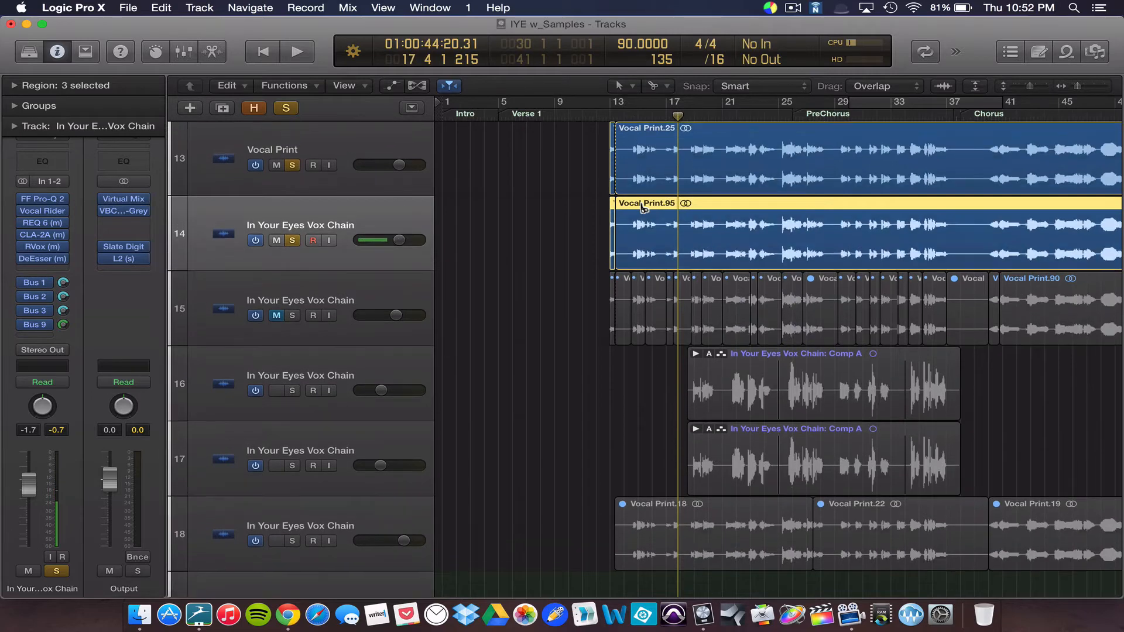
{"action": "key", "text": "super+Right"}
{"action": "key", "text": "super+Right"}
{"action": "key", "text": "super+Right"}
{"action": "key", "text": "super+Right"}
{"action": "key", "text": "super+Right"}
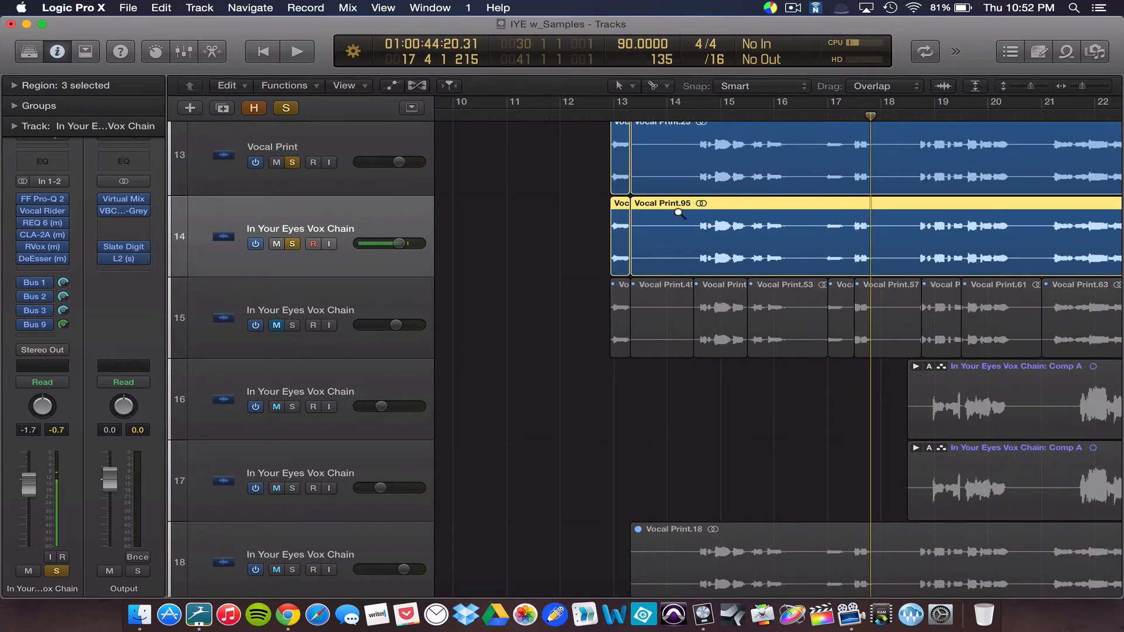
{"action": "left_click_drag", "start_coordinate": [675, 209], "coordinate": [1011, 274]}
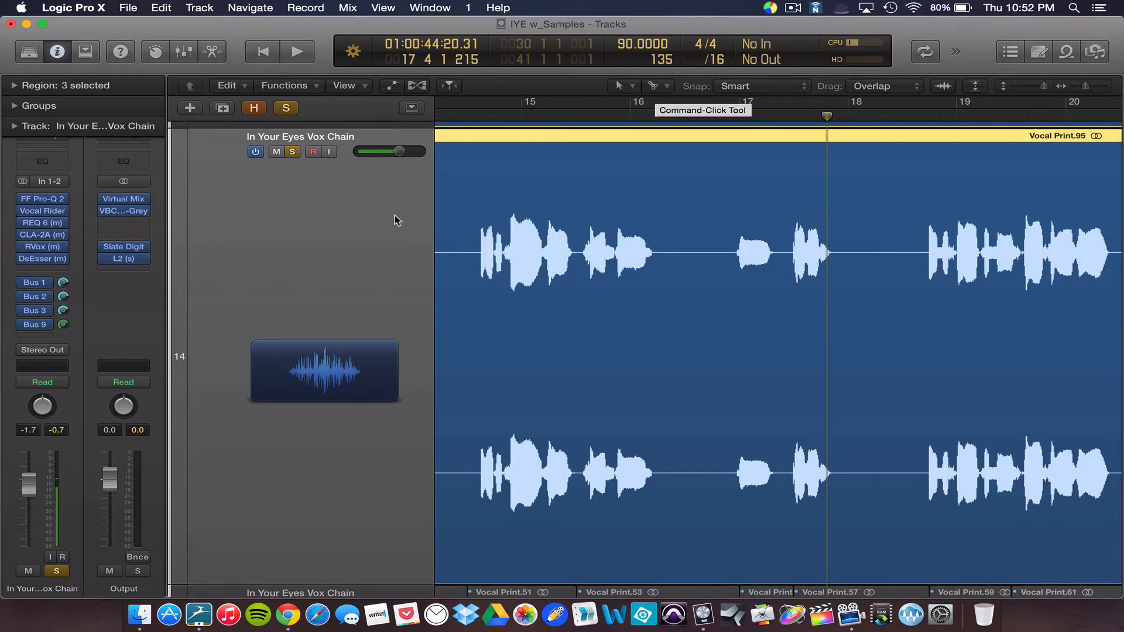
{"action": "left_click", "coordinate": [481, 256], "text": "super"}
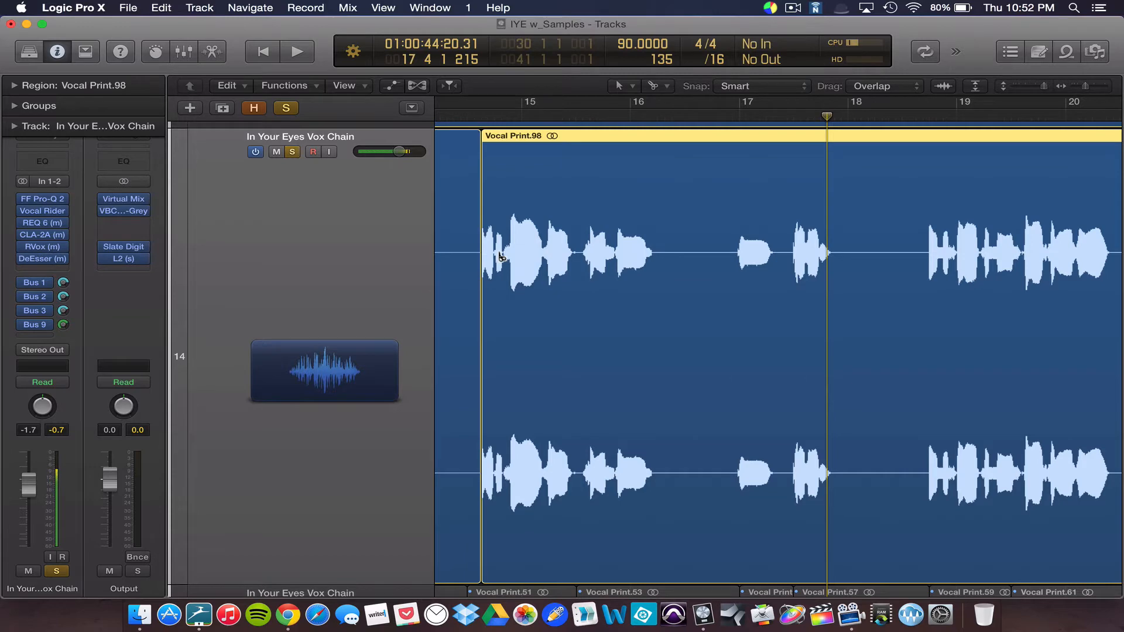
{"action": "left_click", "coordinate": [507, 256], "text": "super"}
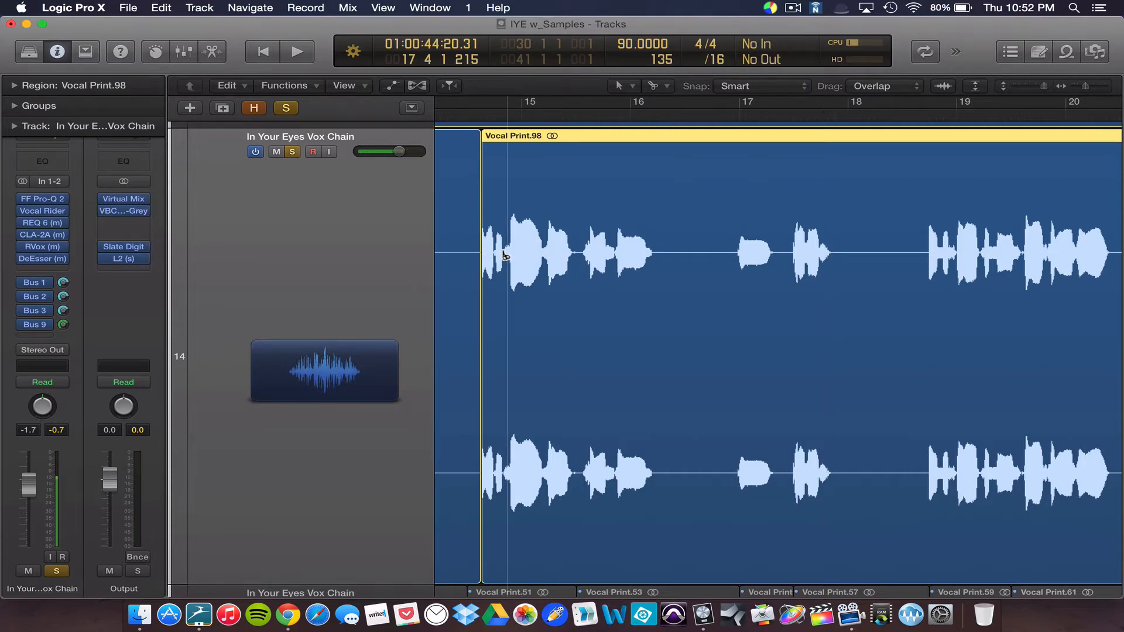
{"action": "left_click", "coordinate": [549, 257], "text": "super"}
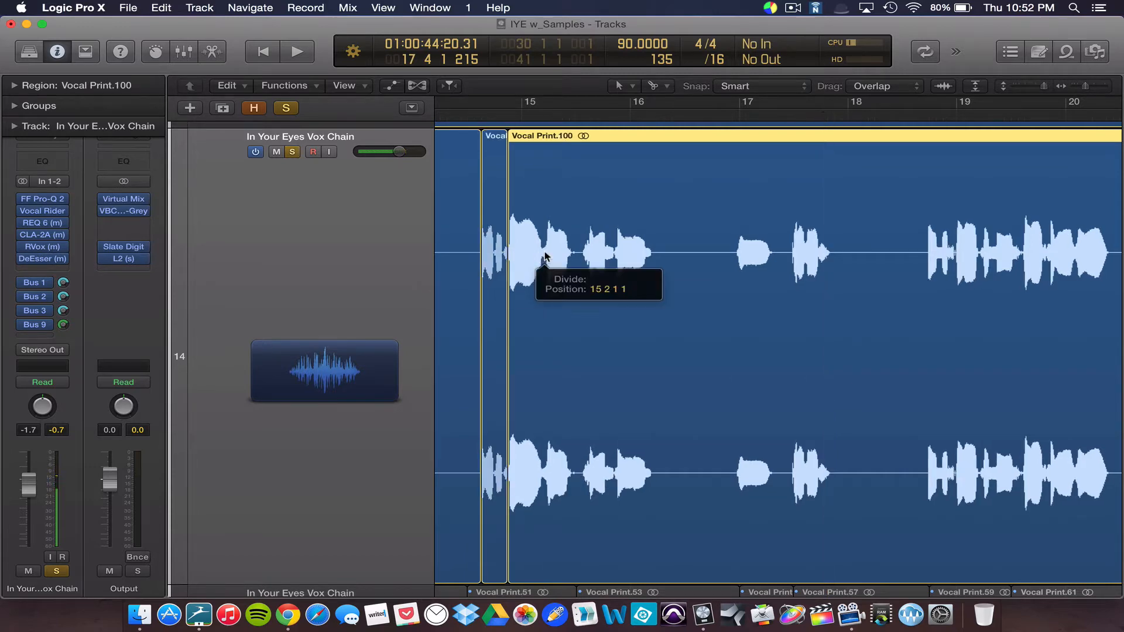
{"action": "left_click", "coordinate": [582, 258], "text": "super"}
{"action": "left_click", "coordinate": [617, 257], "text": "super"}
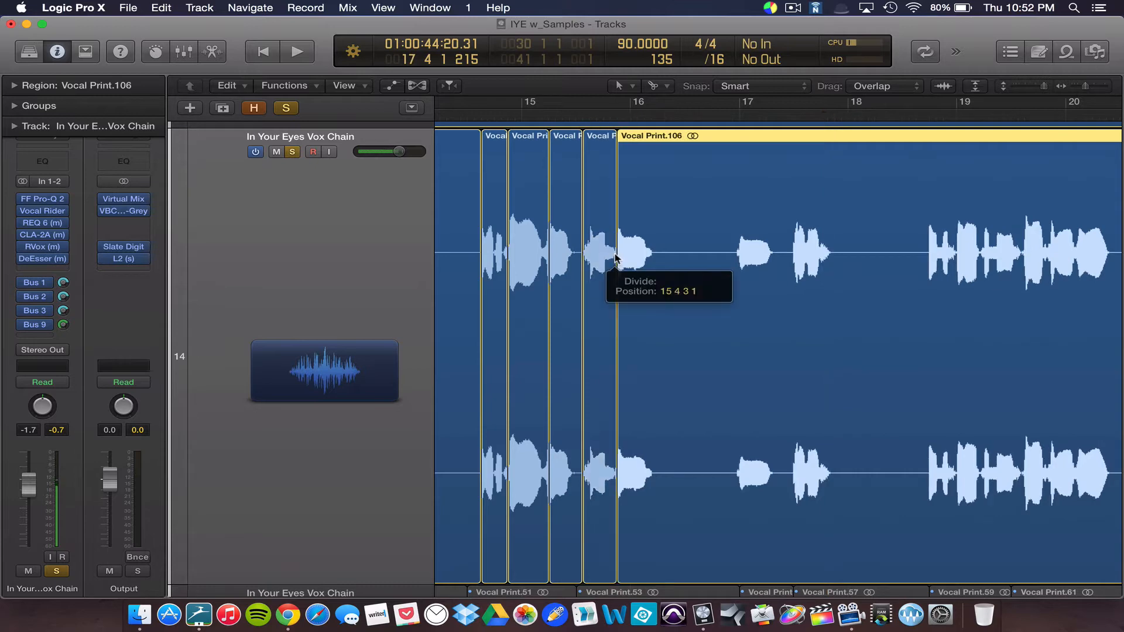
Split the rest of the vocal phrase on track 14 at five word starts between bars 17 and 19, including one at 17 3 3 1.
{"action": "left_click", "coordinate": [733, 259]}
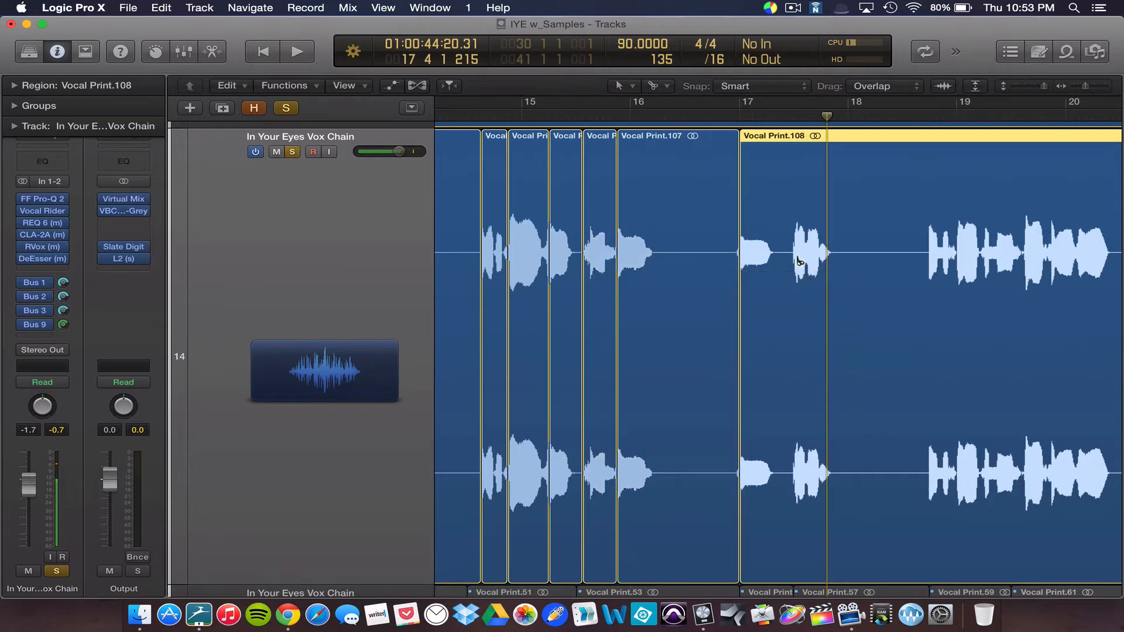
{"action": "left_click", "coordinate": [794, 255]}
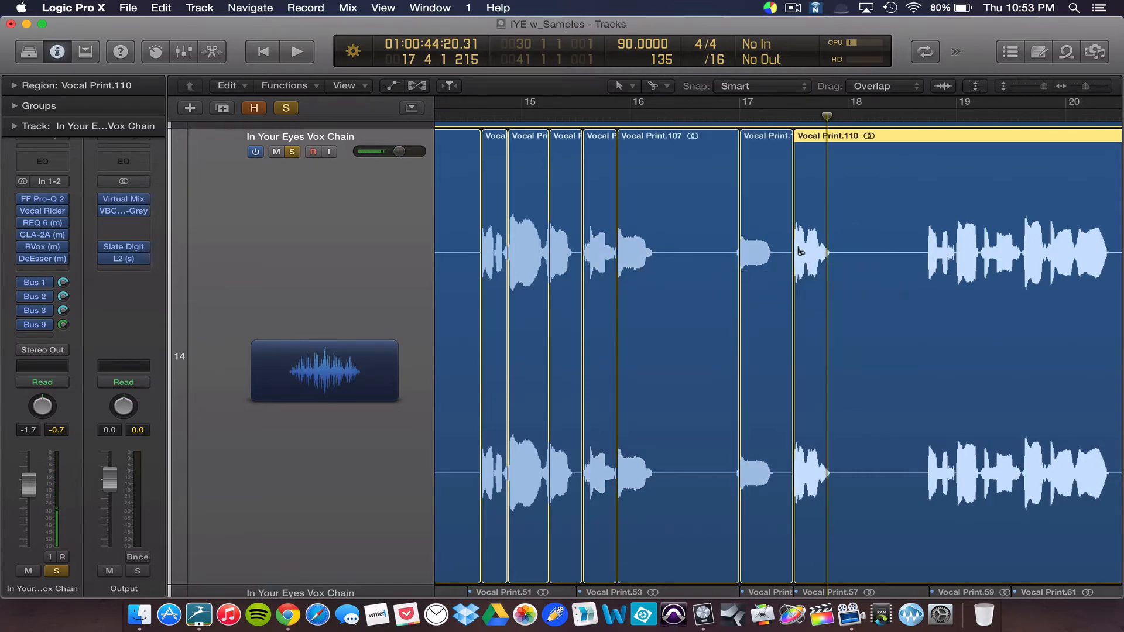
{"action": "left_click", "coordinate": [802, 251]}
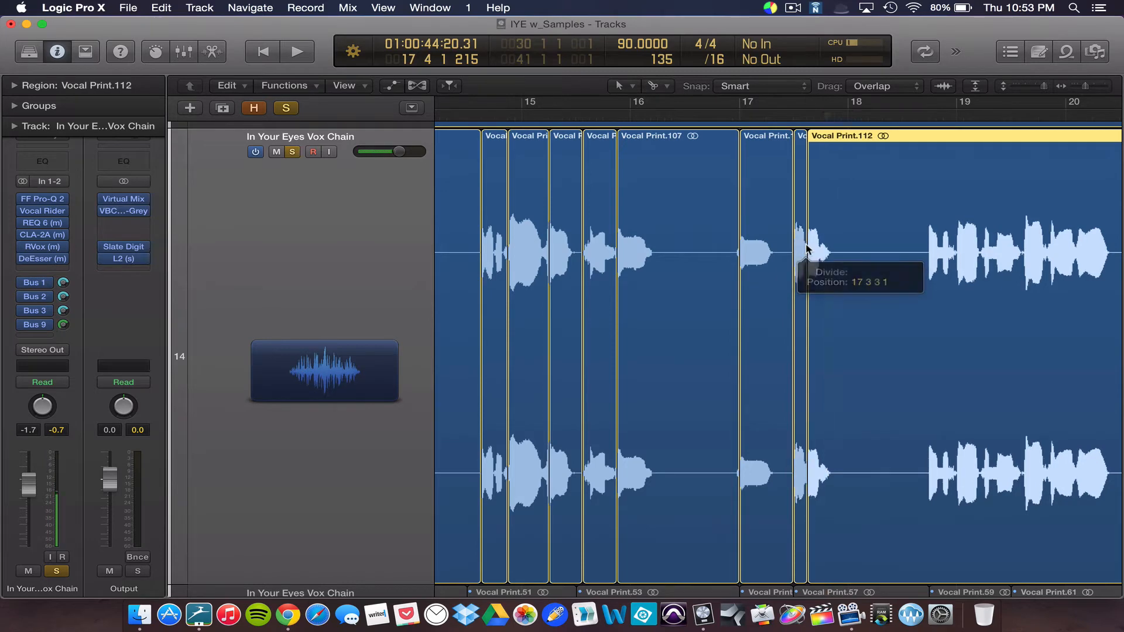
{"action": "left_click", "coordinate": [930, 253]}
{"action": "left_click", "coordinate": [956, 254]}
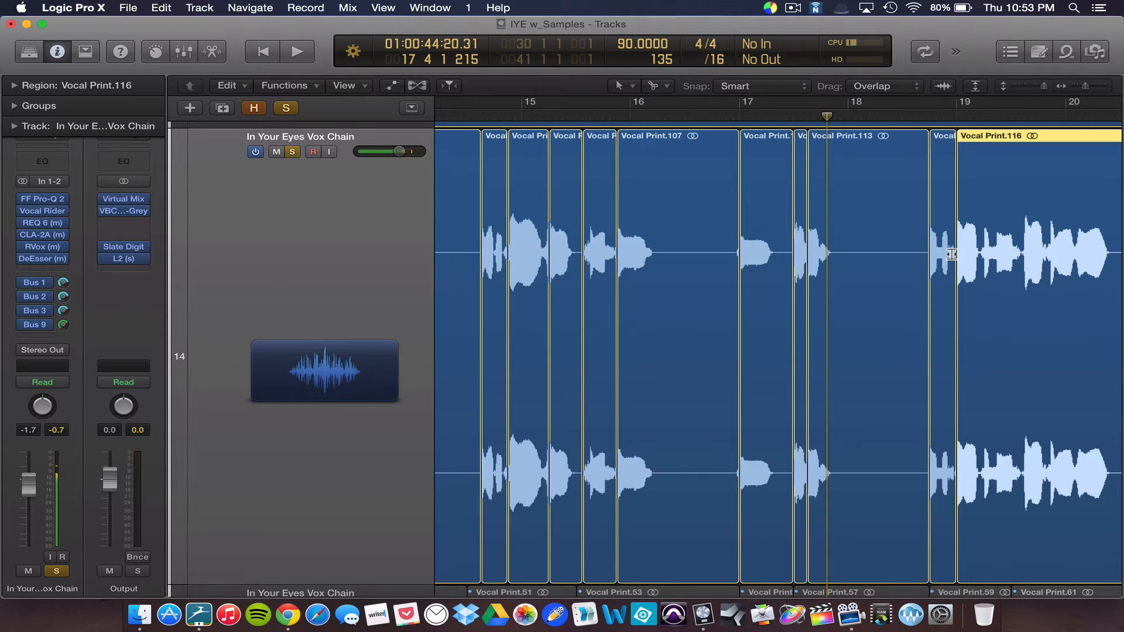
Convert the 11 vocal slices before bar 19 on track 14 to a new sampler track named Vocal Samples, with zones created from regions.
{"action": "left_click", "coordinate": [940, 380]}
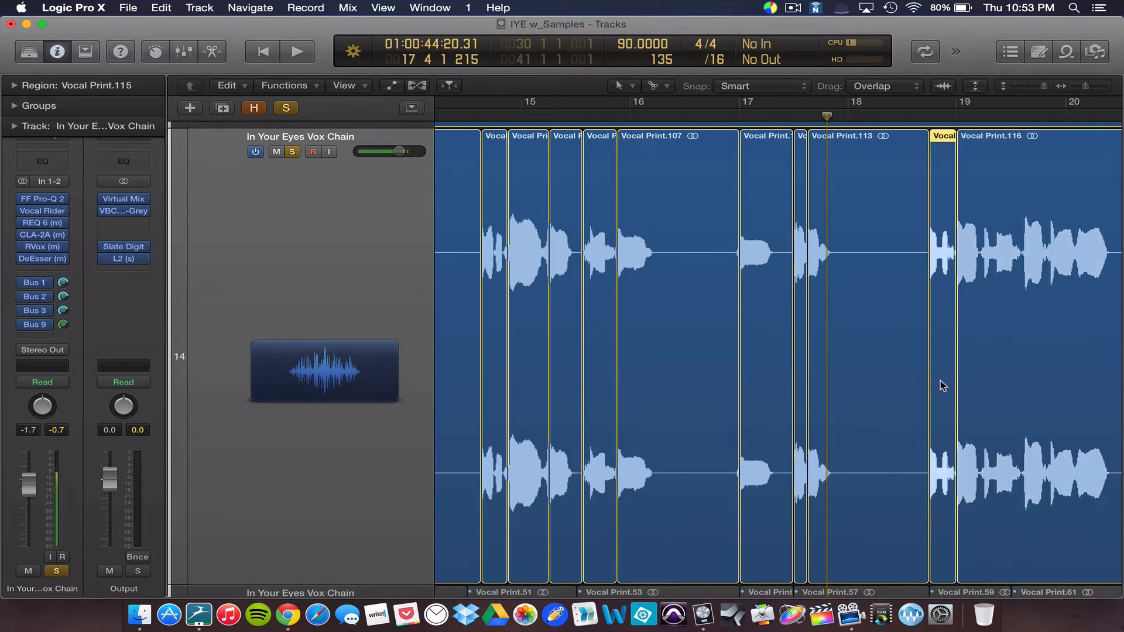
{"action": "key", "text": "z"}
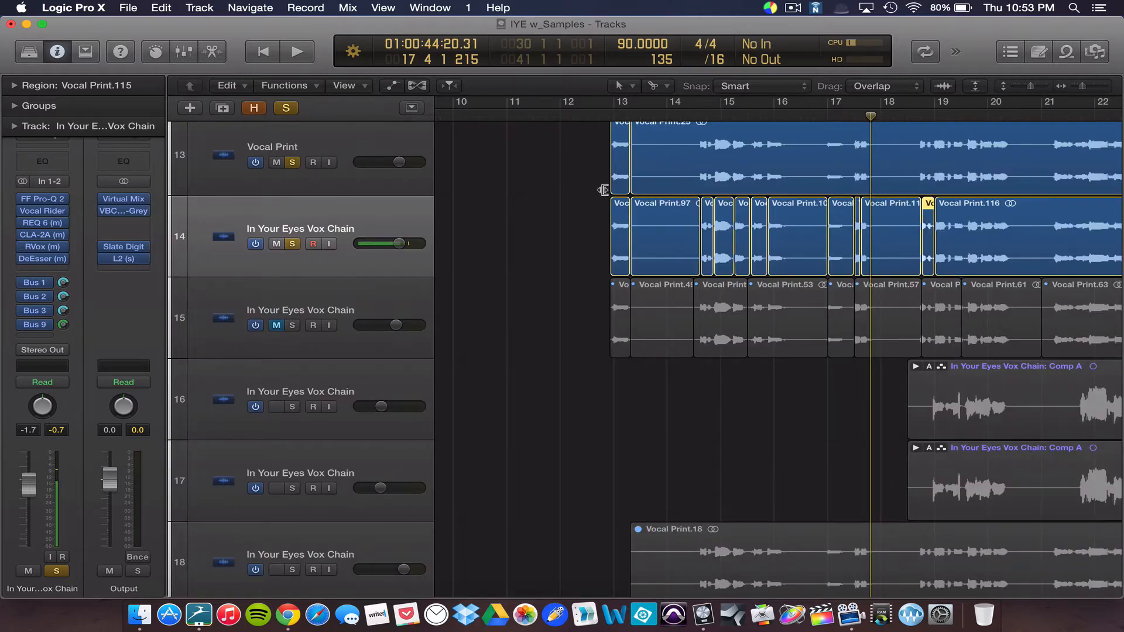
{"action": "left_click_drag", "start_coordinate": [589, 204], "coordinate": [933, 274]}
{"action": "left_click", "coordinate": [650, 222], "text": "super"}
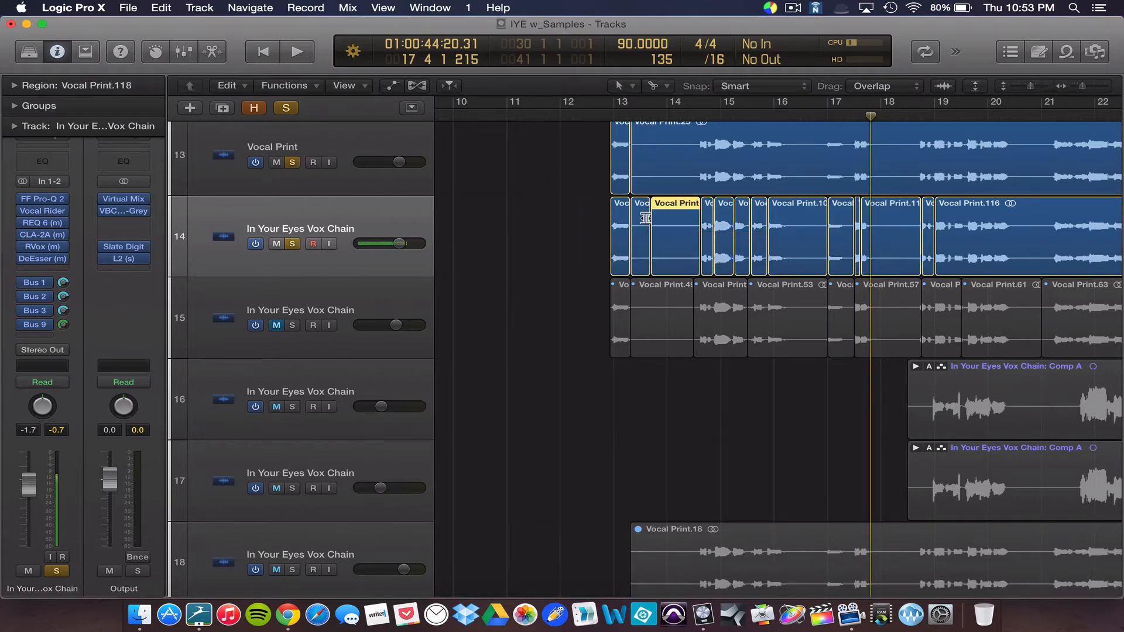
{"action": "key", "text": "super+z"}
{"action": "left_click_drag", "start_coordinate": [559, 214], "coordinate": [927, 270]}
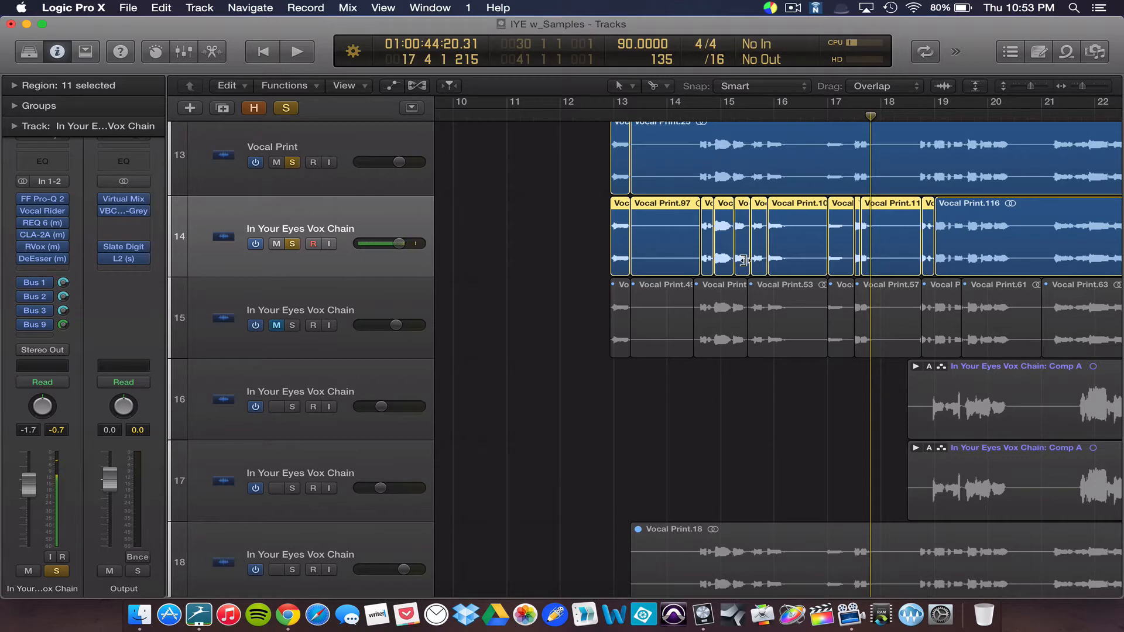
{"action": "right_click", "coordinate": [672, 227]}
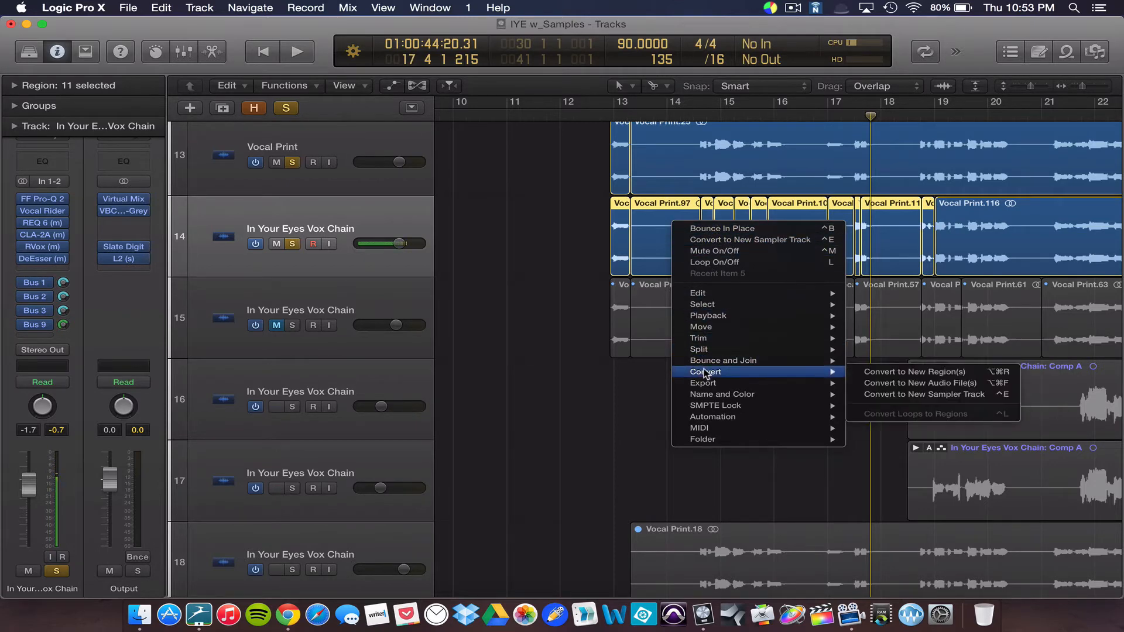
{"action": "left_click", "coordinate": [751, 240]}
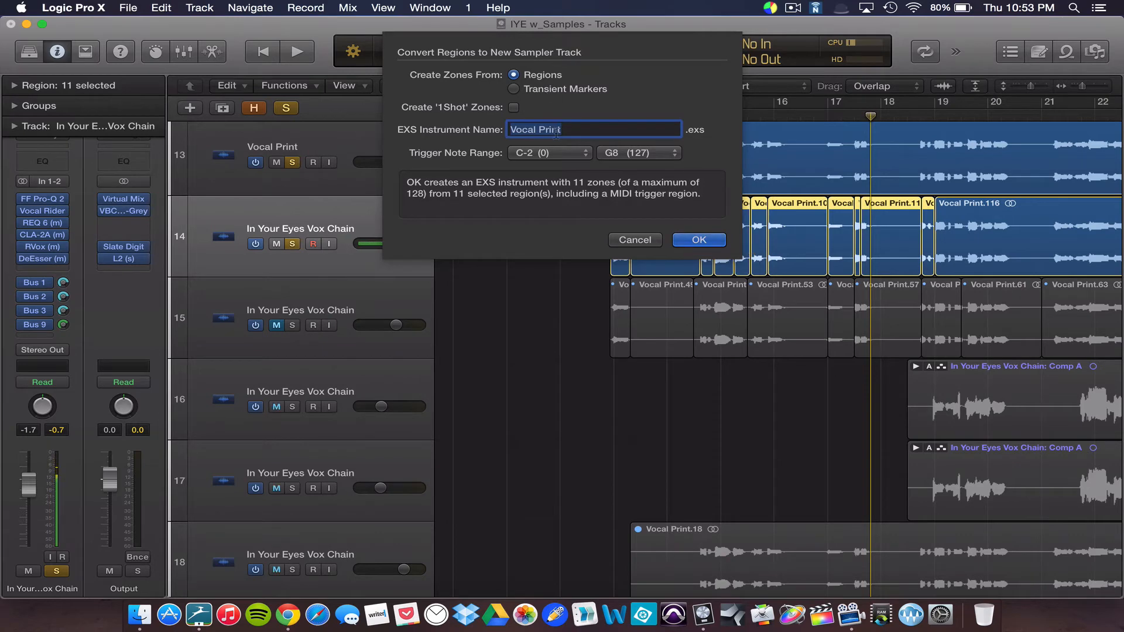
{"action": "type", "text": "Vocal Samples"}
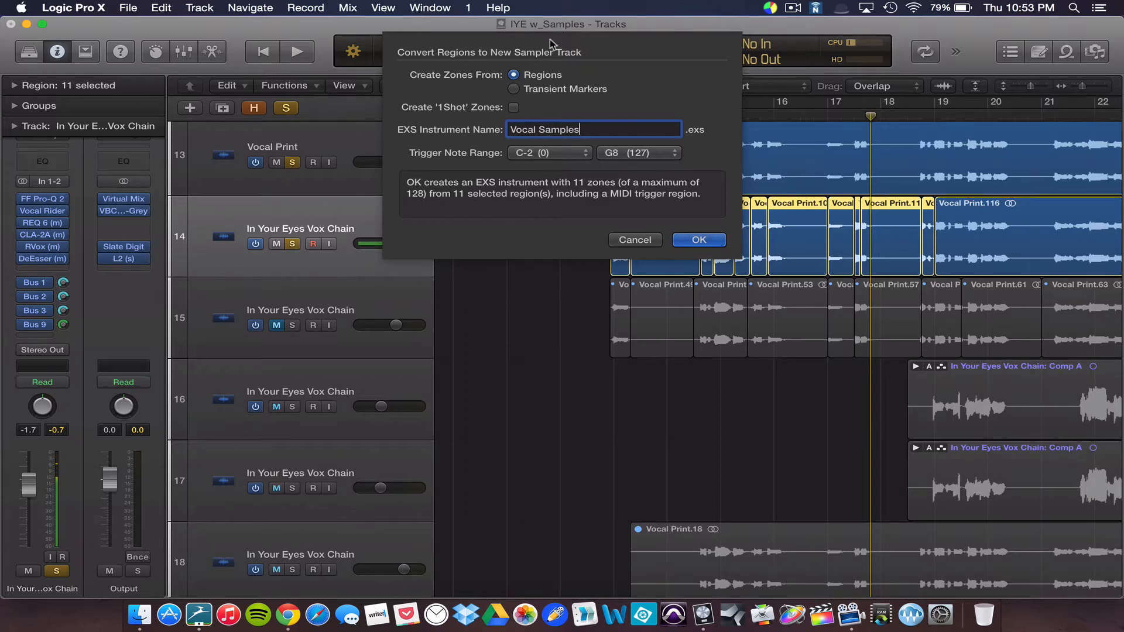
{"action": "mouse_move", "coordinate": [547, 23]}
{"action": "left_mouse_down"}
{"action": "mouse_move", "coordinate": [466, 28]}
{"action": "mouse_move", "coordinate": [546, 24]}
{"action": "left_mouse_up"}
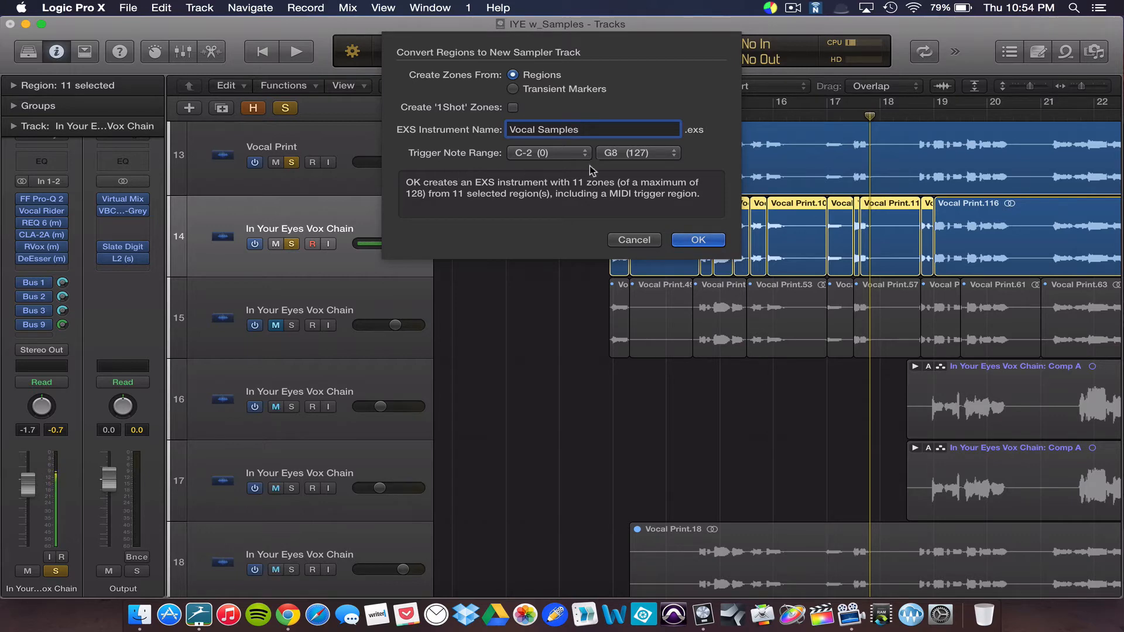
{"action": "left_click", "coordinate": [699, 240]}
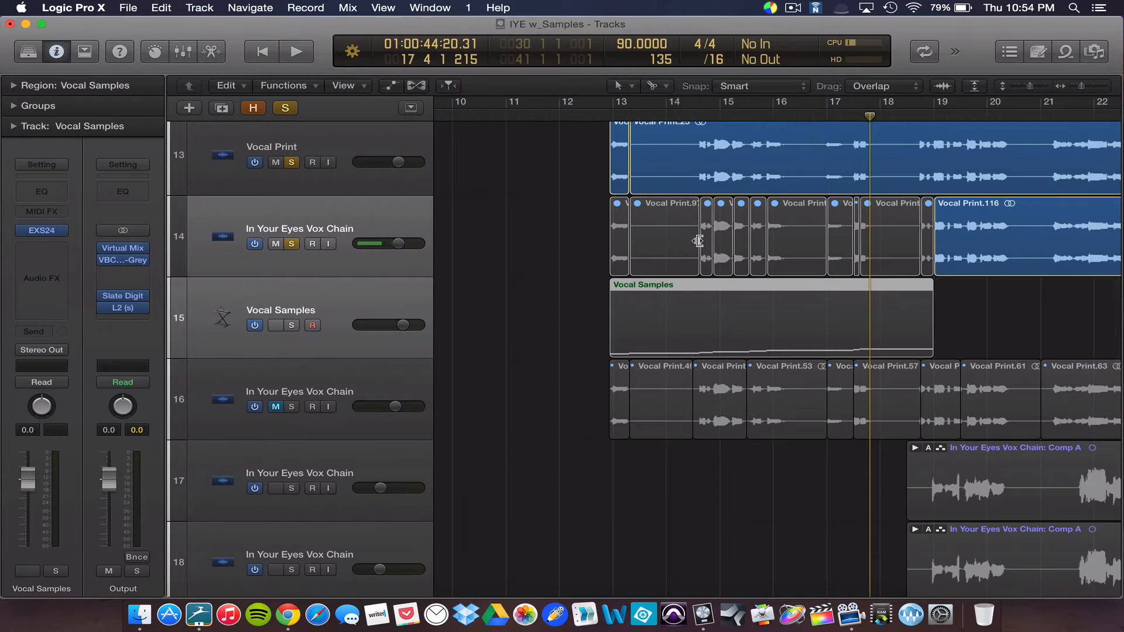
Turn off solo on track 14 and mute the Vocal Samples MIDI region on track 15.
{"action": "left_click", "coordinate": [292, 243]}
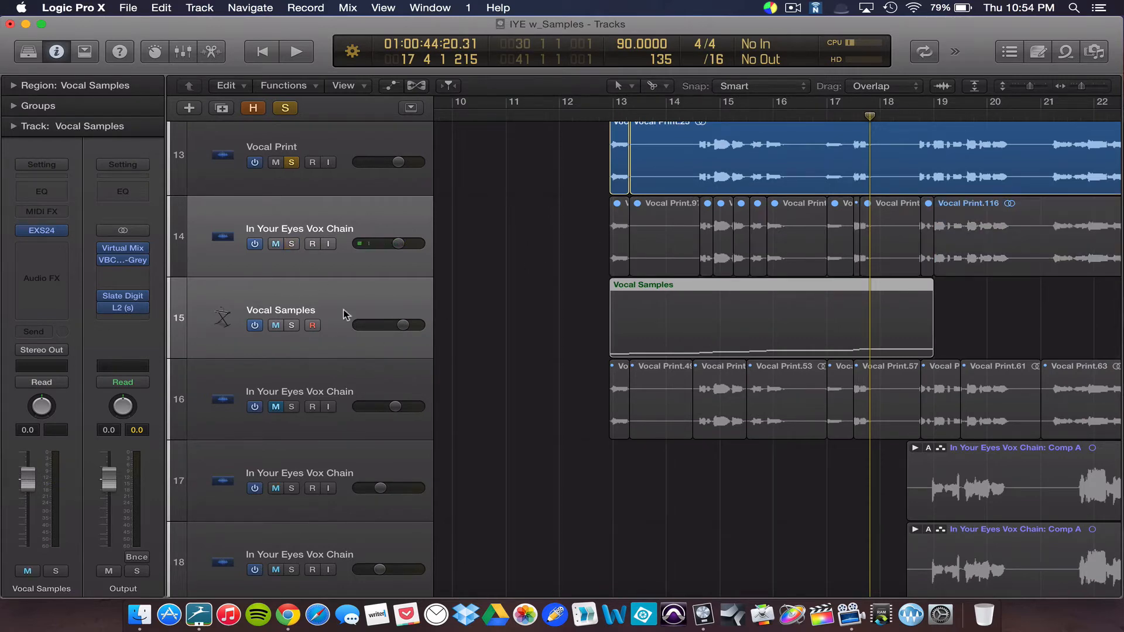
{"action": "left_click", "coordinate": [351, 308]}
{"action": "left_click", "coordinate": [567, 333]}
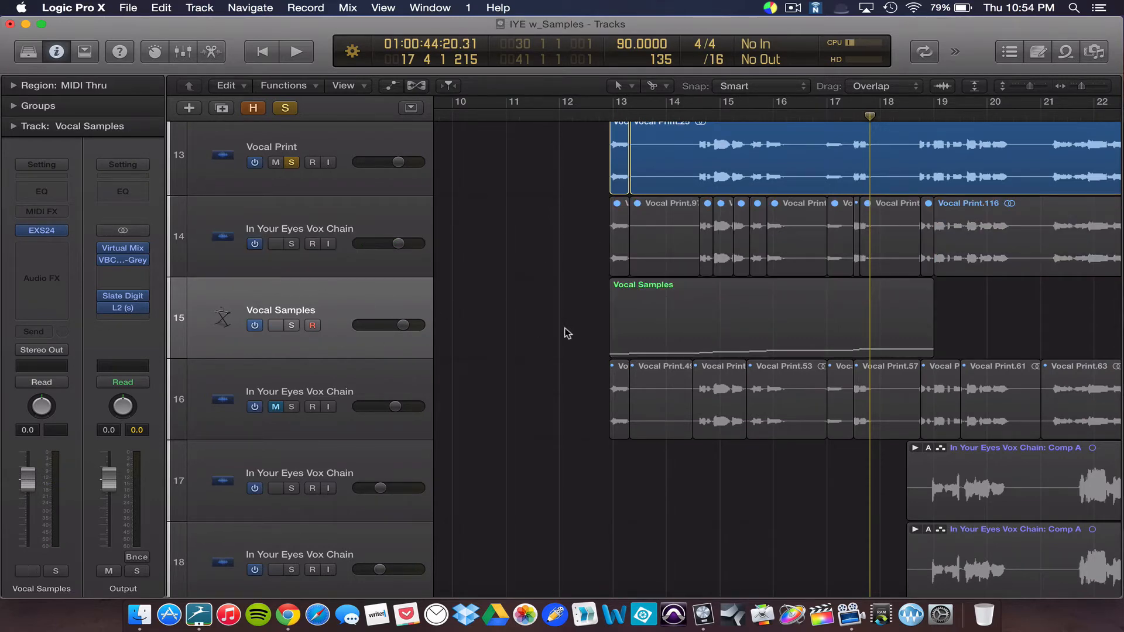
{"action": "left_click", "coordinate": [694, 316]}
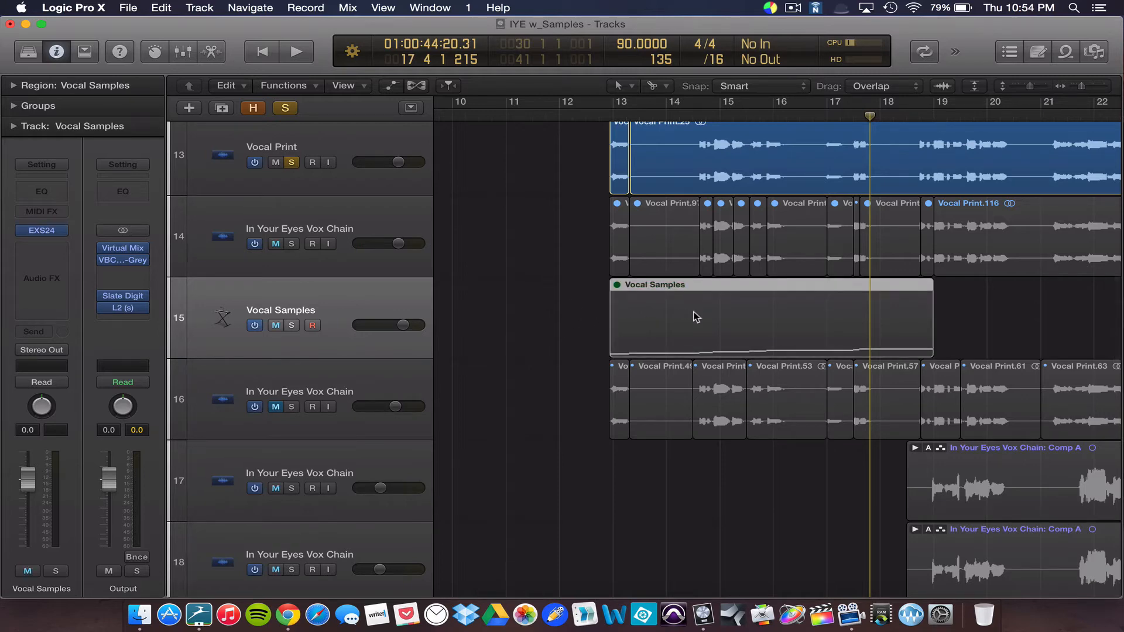
{"action": "key", "text": "ctrl+m"}
{"action": "key", "text": "super+m"}
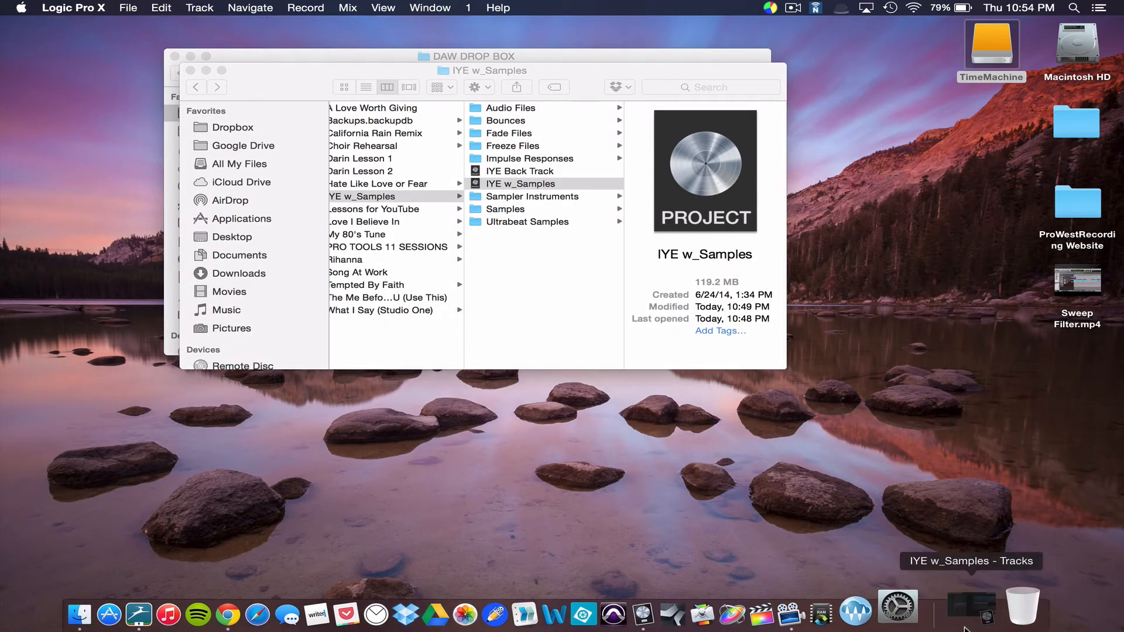
{"action": "left_click", "coordinate": [940, 615]}
{"action": "right_click", "coordinate": [776, 315]}
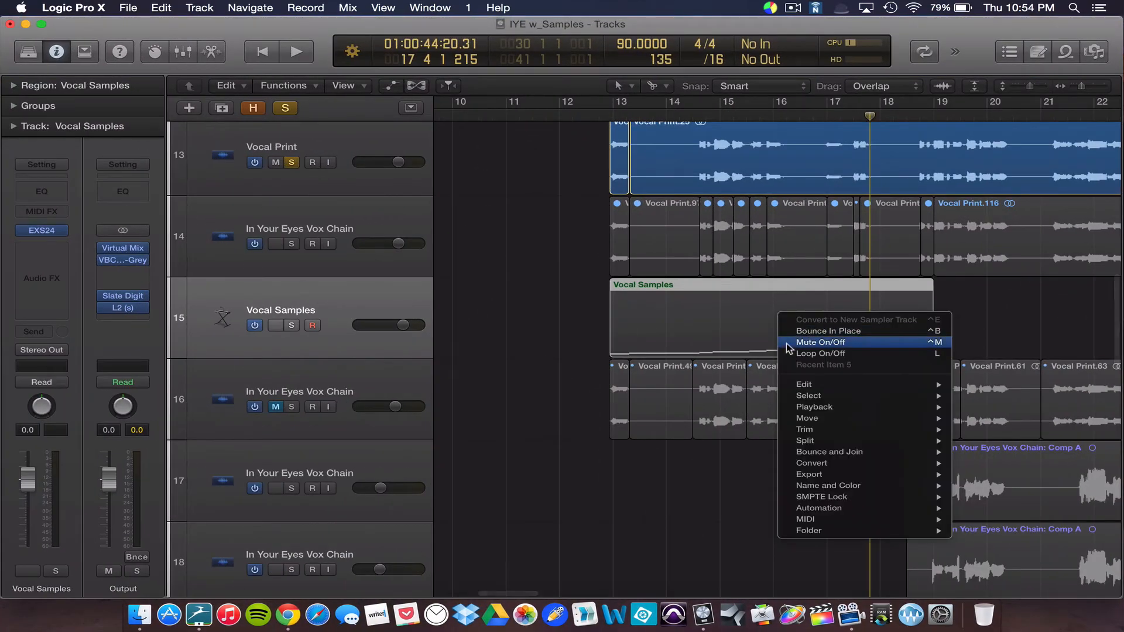
{"action": "left_click", "coordinate": [760, 348]}
{"action": "left_click", "coordinate": [600, 291]}
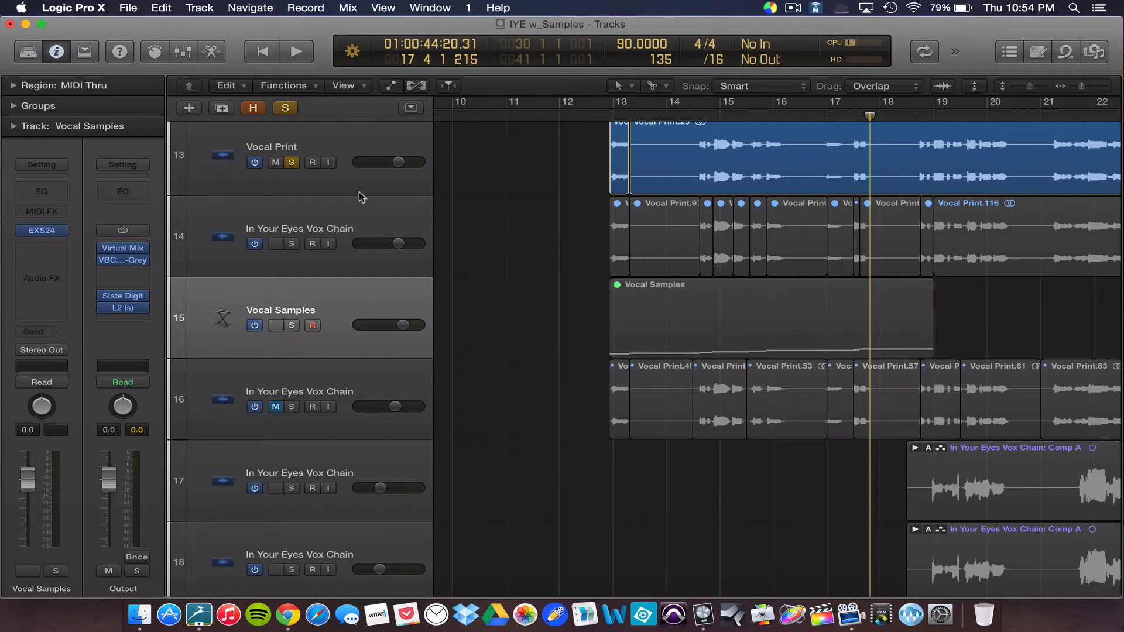
Turn off solo on the Vocal Print track 13 and unmute the Vocal Samples MIDI region on track 15.
{"action": "left_click", "coordinate": [291, 163]}
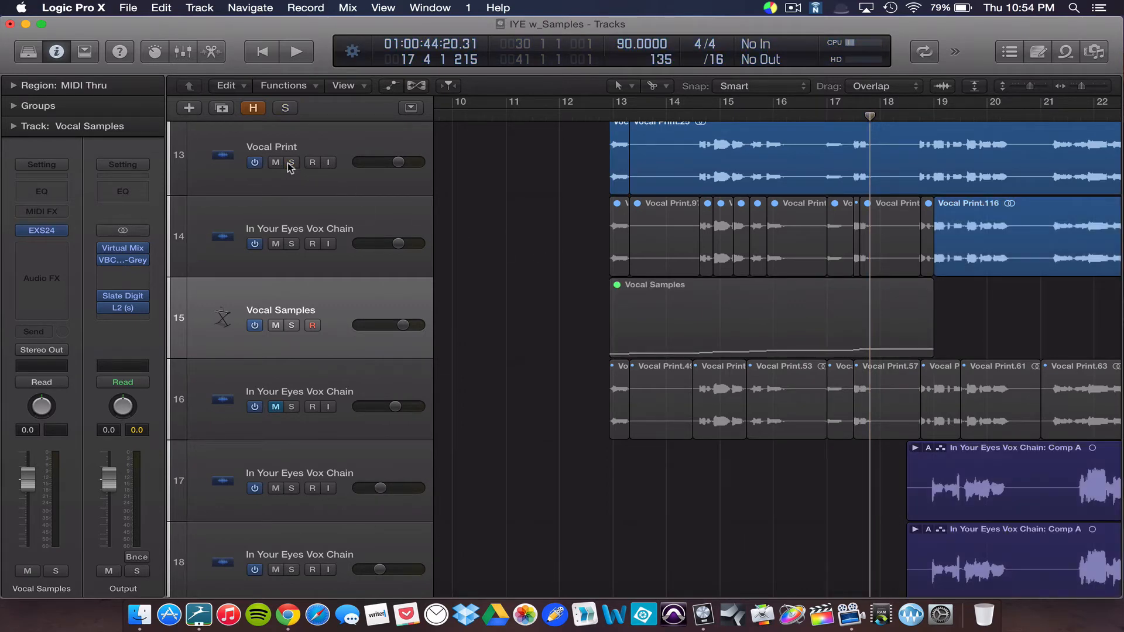
{"action": "left_click", "coordinate": [689, 348]}
{"action": "right_click", "coordinate": [690, 348]}
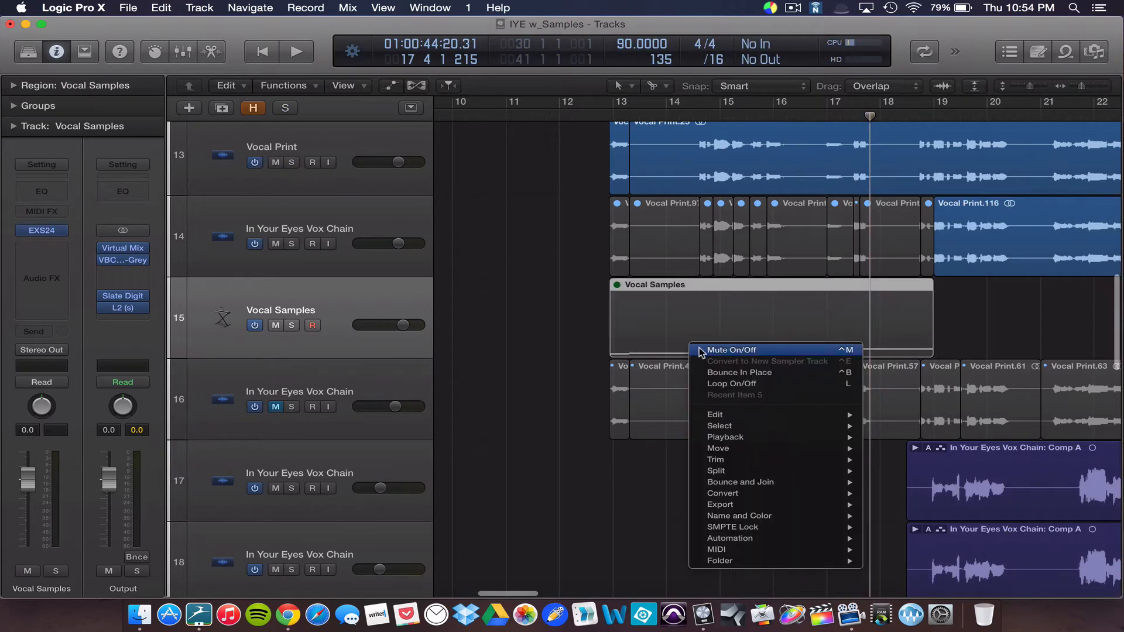
{"action": "left_click", "coordinate": [720, 349]}
Solo the Vocal Samples track and play its MIDI region from 12 4 1 to just past bar 16.
{"action": "left_click", "coordinate": [592, 112]}
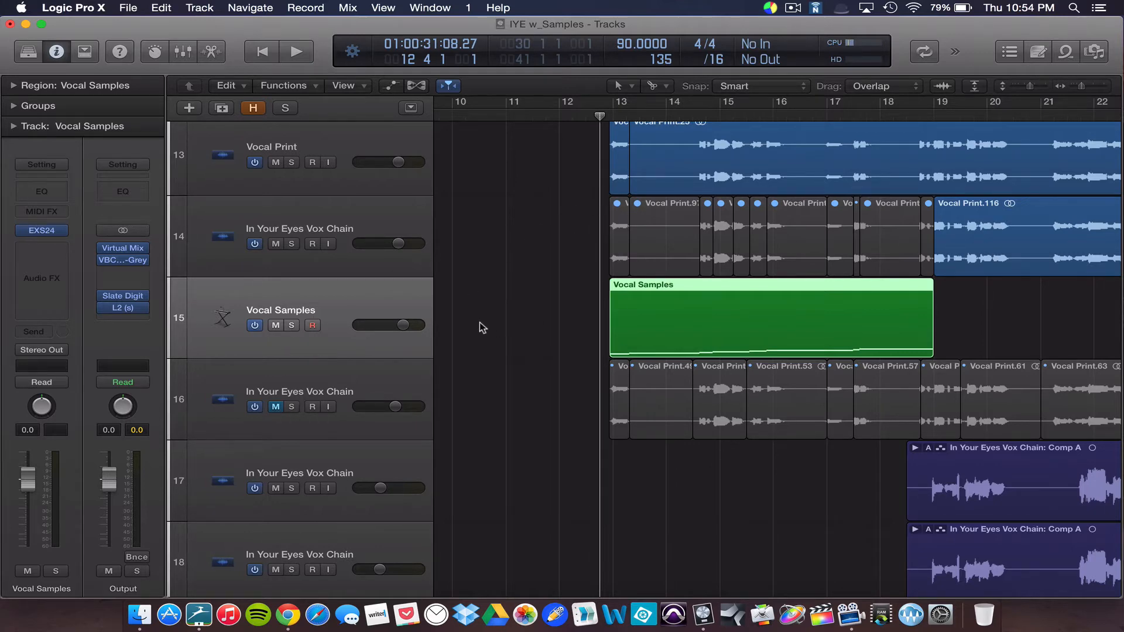
{"action": "left_click", "coordinate": [292, 326]}
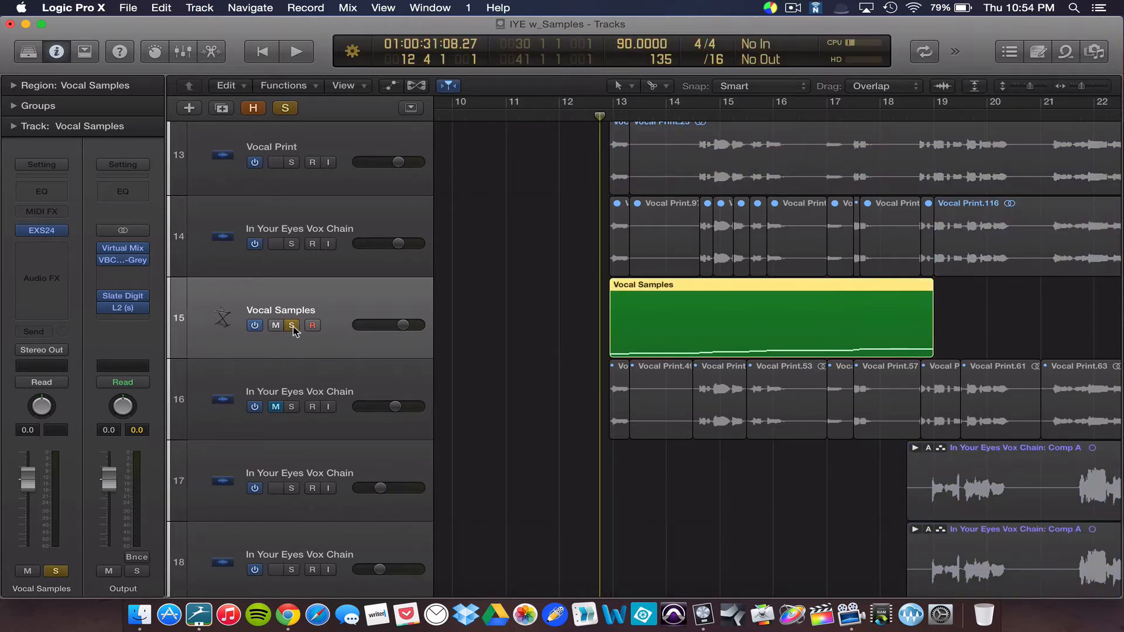
{"action": "key", "text": "space"}
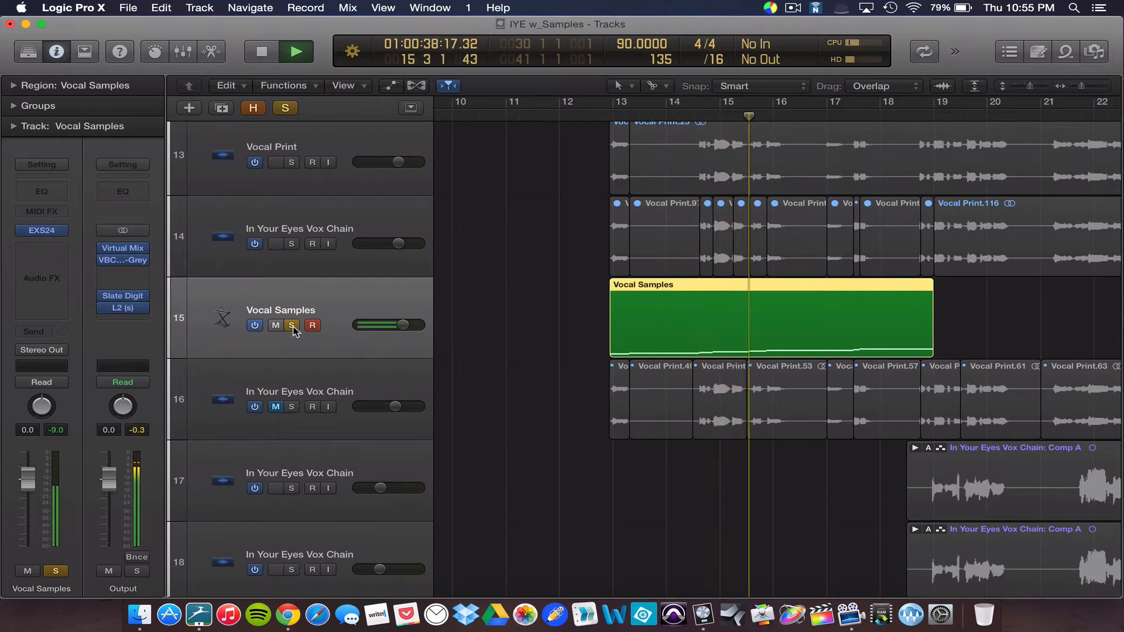
{"action": "key", "text": "space"}
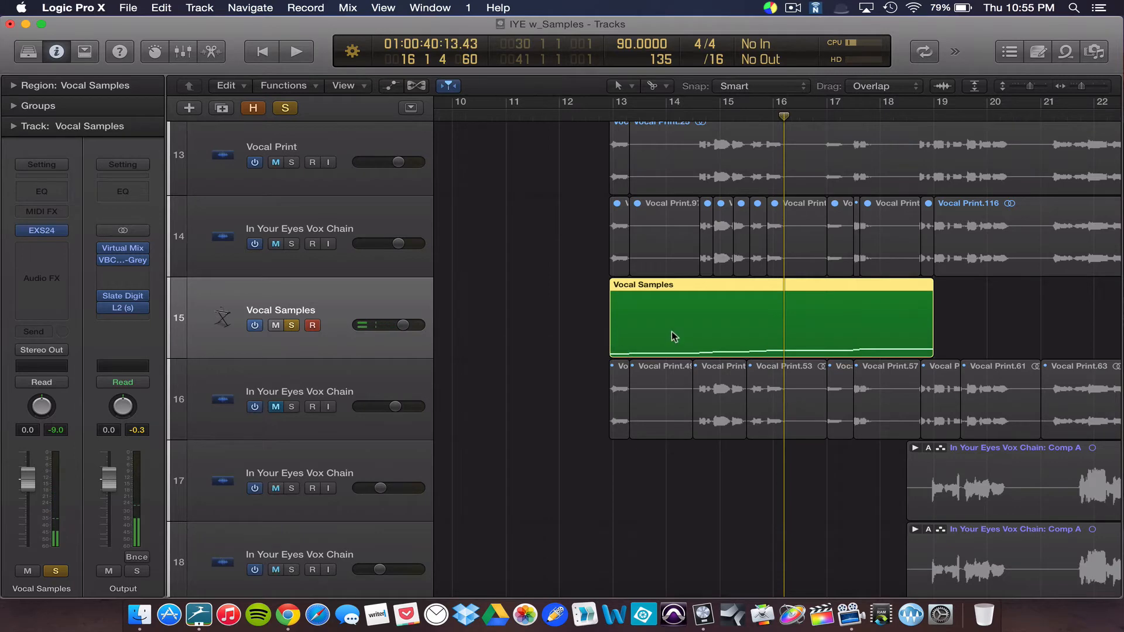
Open the Vocal Samples MIDI region in the Piano Roll at its beginning near bar 13.
{"action": "left_click_drag", "start_coordinate": [580, 301], "coordinate": [969, 351]}
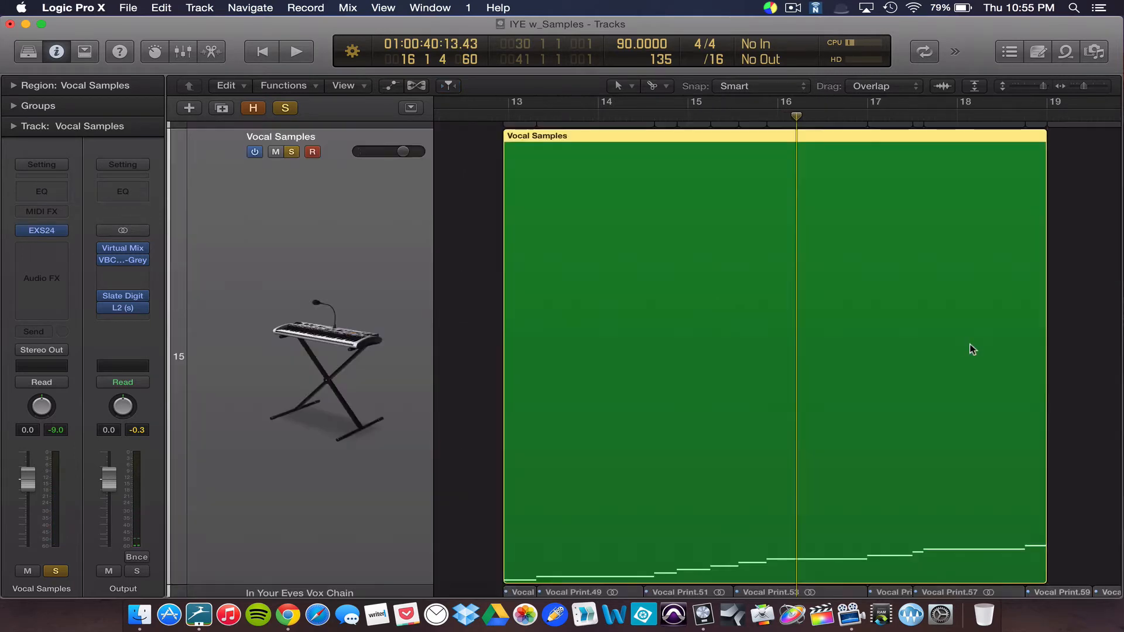
{"action": "scroll", "coordinate": [679, 299], "scroll_direction": "down", "scroll_amount": 5}
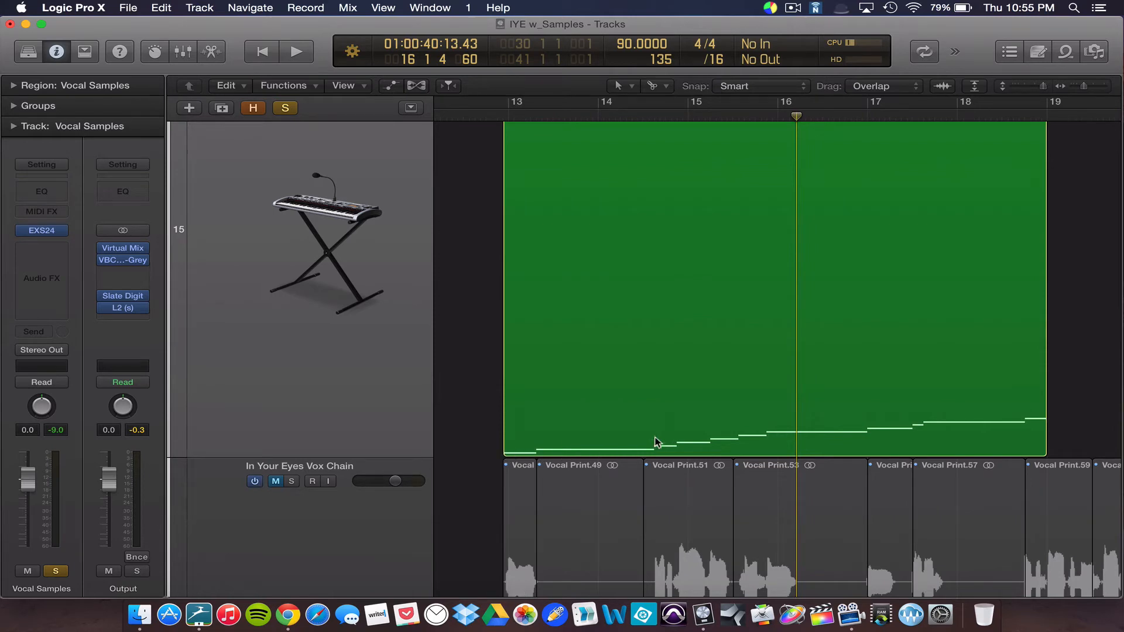
{"action": "double_click", "coordinate": [640, 422]}
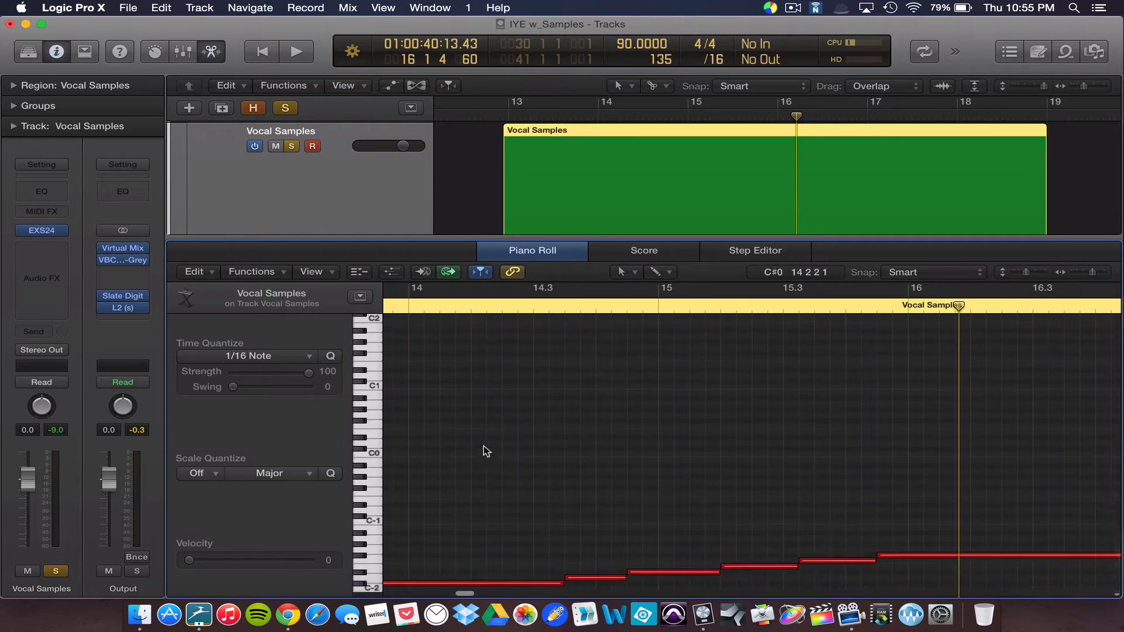
{"action": "scroll", "coordinate": [461, 439], "scroll_direction": "left", "scroll_amount": 2}
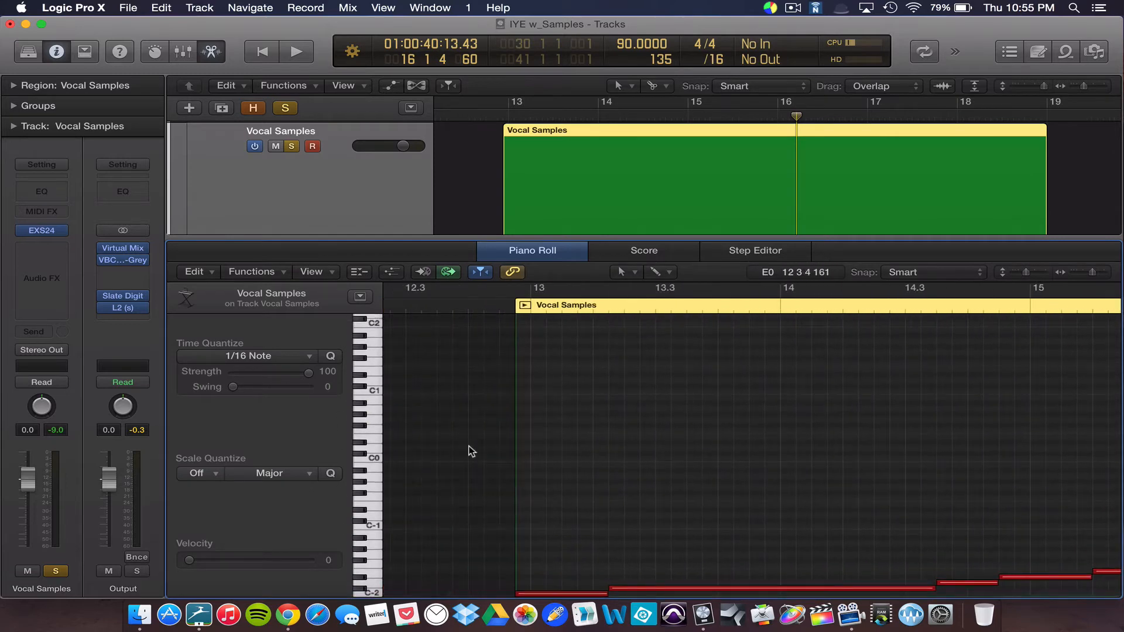
Audition the first six slice notes of the Vocal Samples region one after another, from C-2 up to F-2.
{"action": "left_click", "coordinate": [551, 592]}
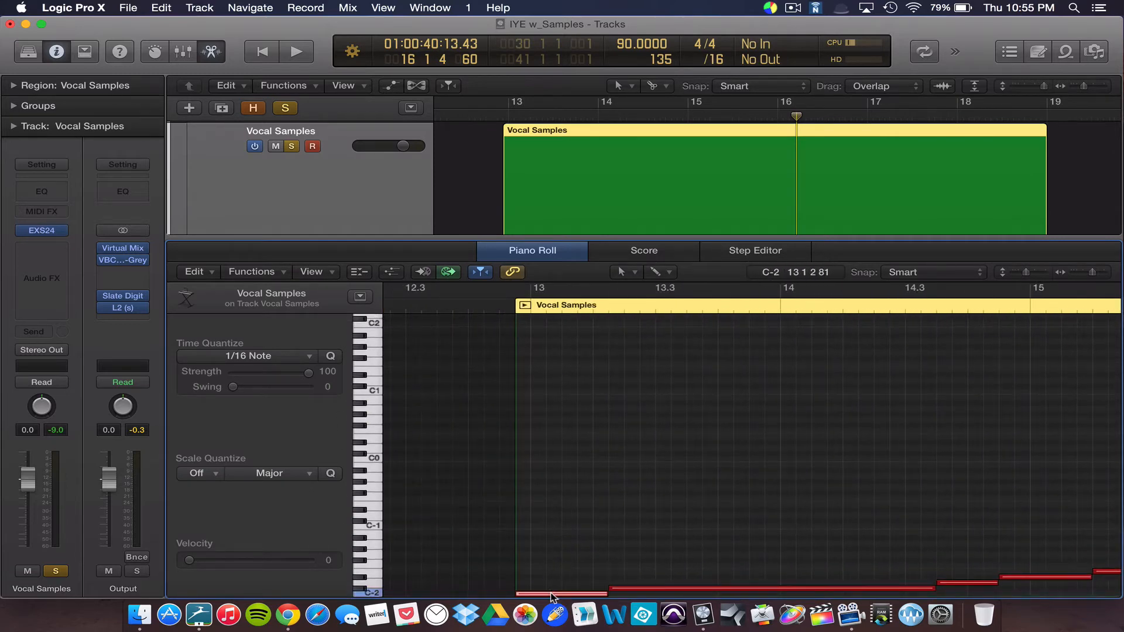
{"action": "left_click", "coordinate": [551, 593]}
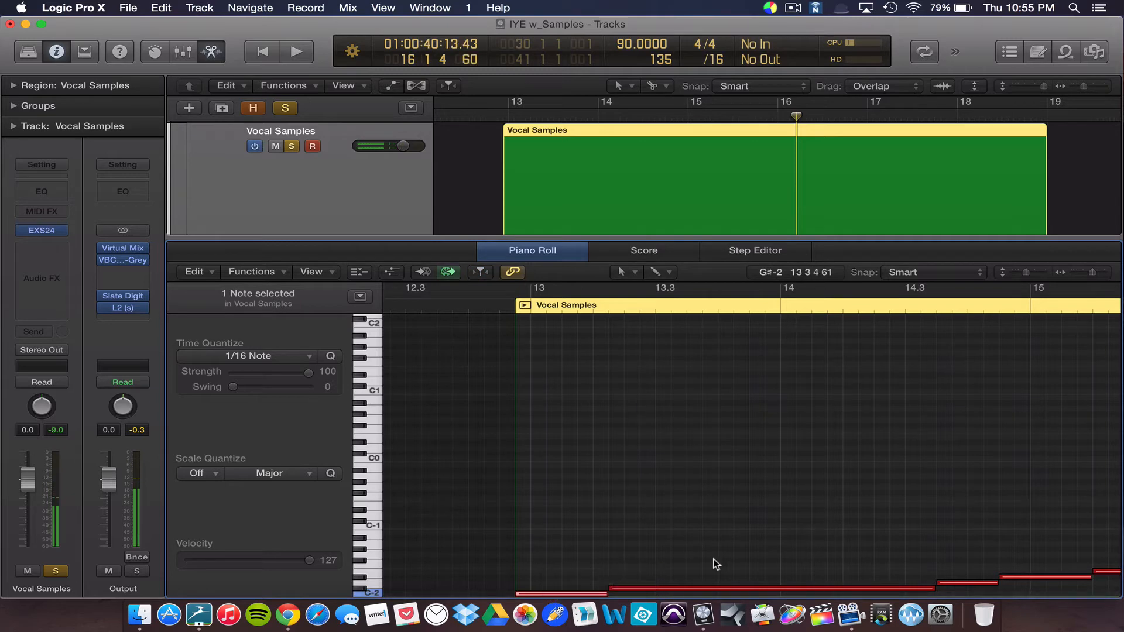
{"action": "left_click", "coordinate": [729, 588]}
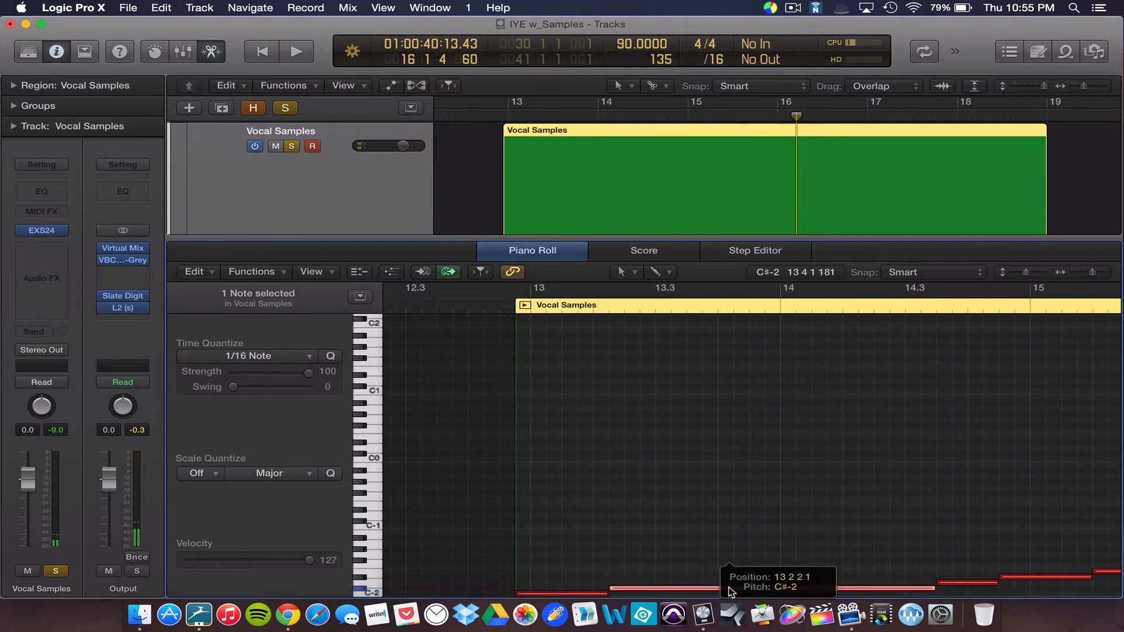
{"action": "left_click", "coordinate": [966, 582]}
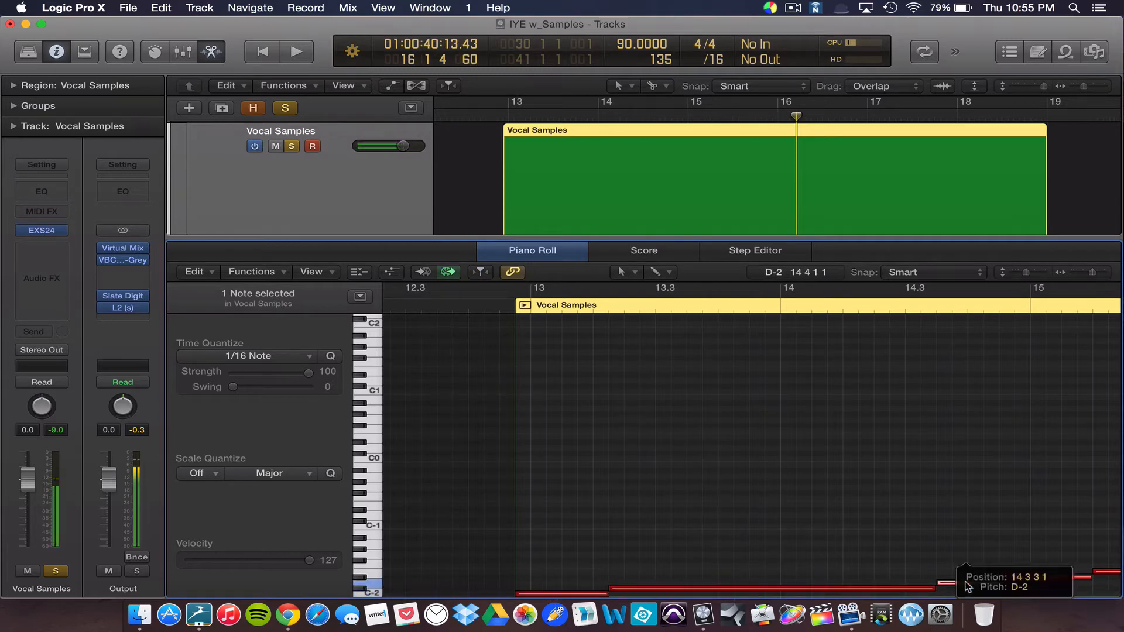
{"action": "left_click", "coordinate": [1028, 582]}
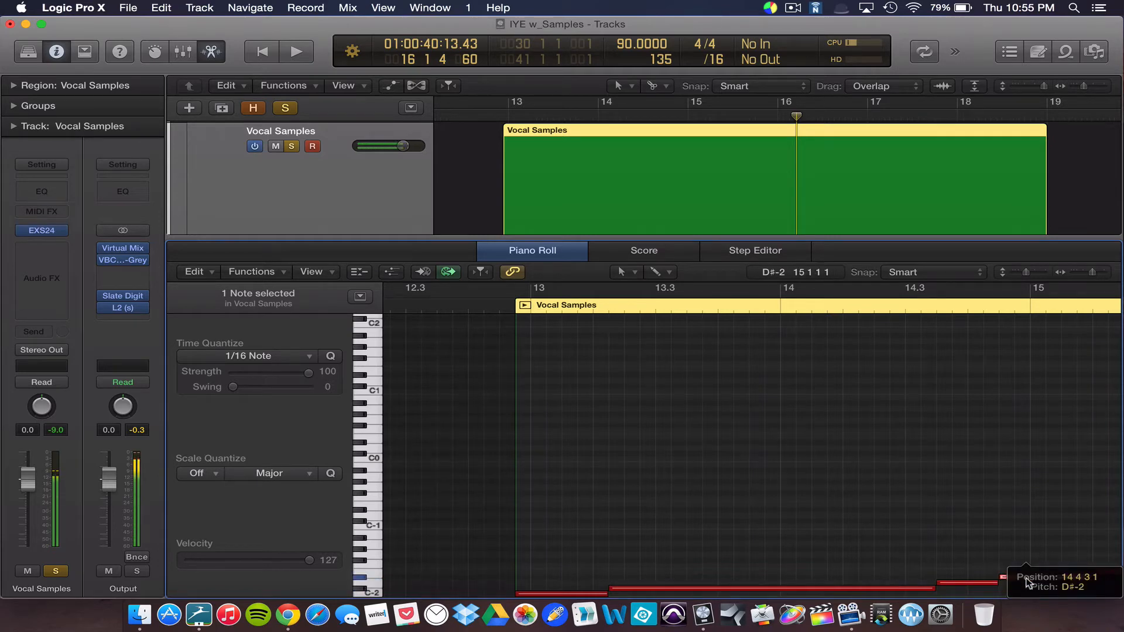
{"action": "scroll", "coordinate": [1042, 577], "scroll_direction": "right", "scroll_amount": 3}
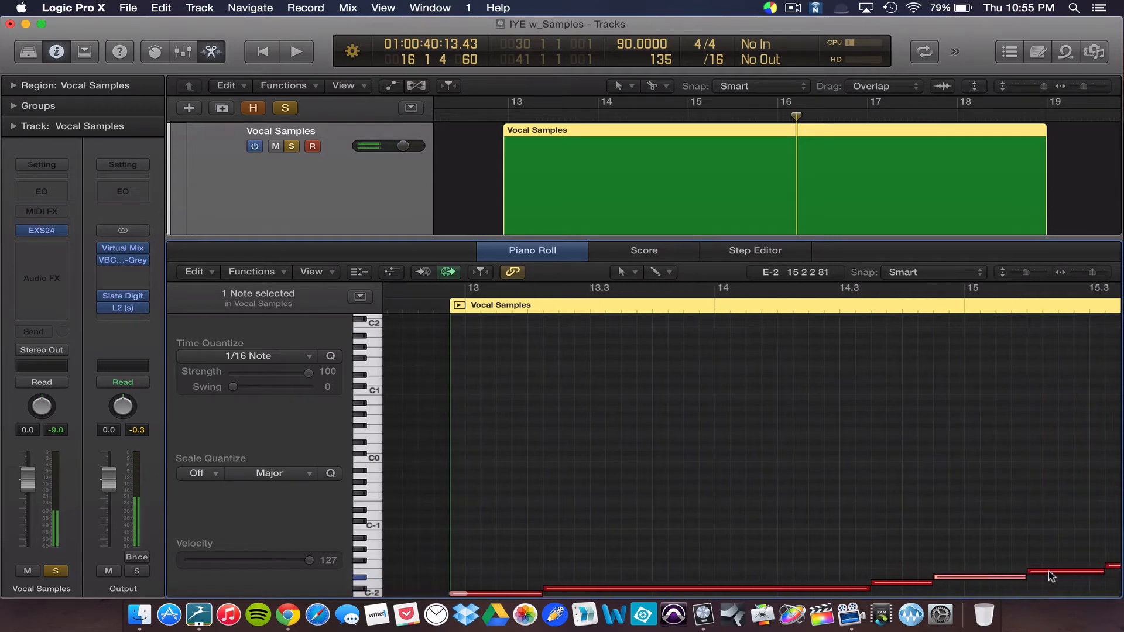
{"action": "left_click", "coordinate": [1049, 571]}
{"action": "left_click", "coordinate": [1113, 566]}
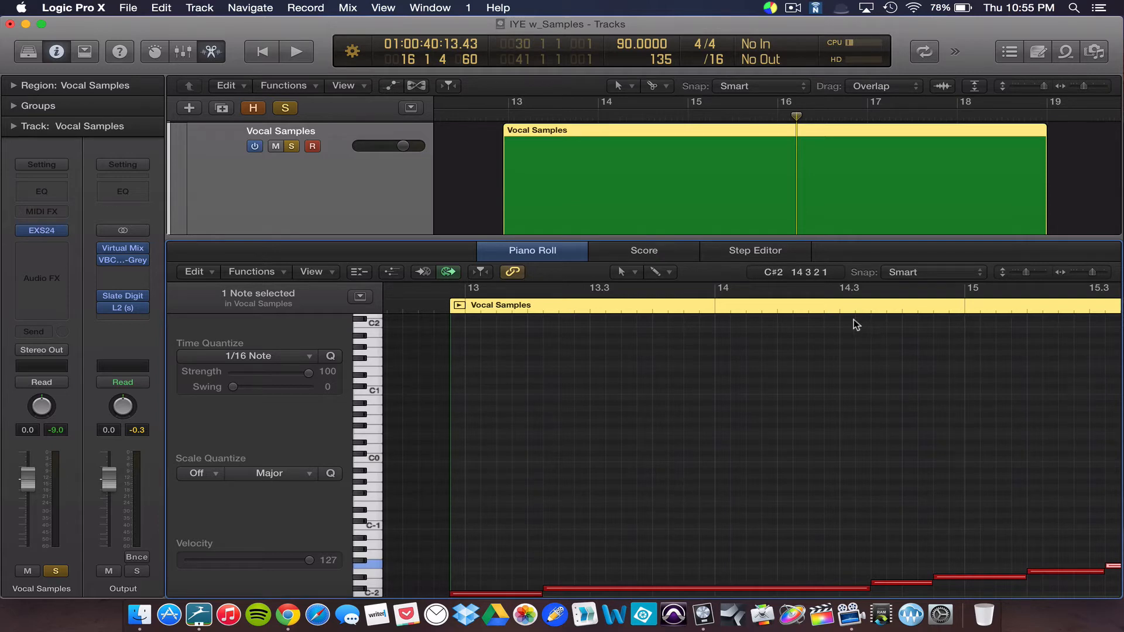
Close the Piano Roll, then mute the Vocal Samples track with its solo and record enable turned off.
{"action": "key", "text": "e"}
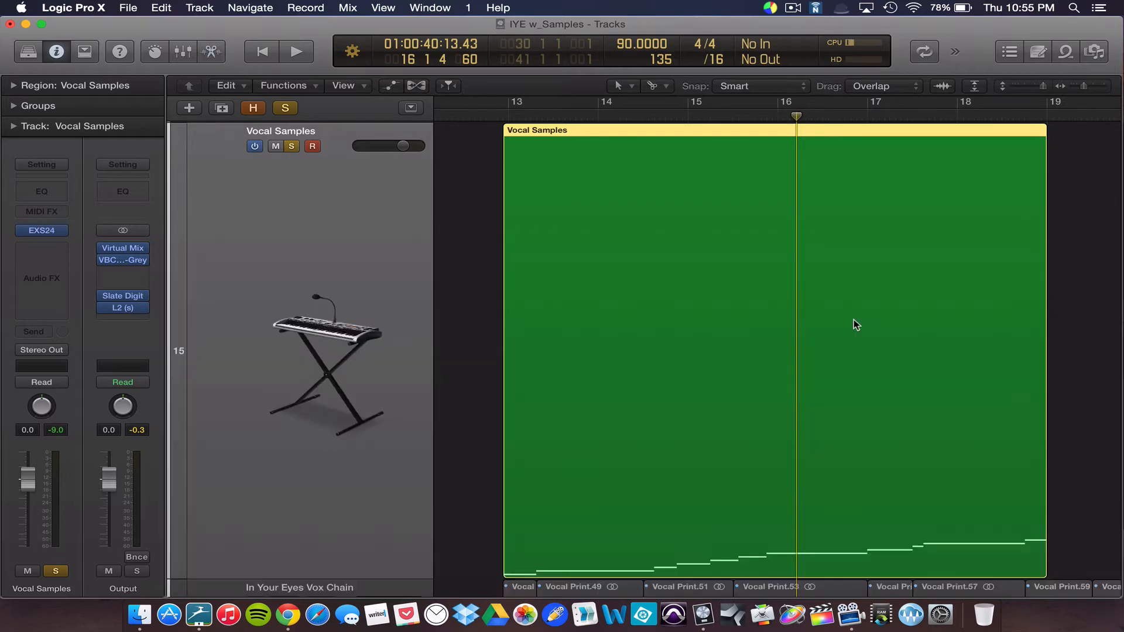
{"action": "left_click", "coordinate": [293, 148]}
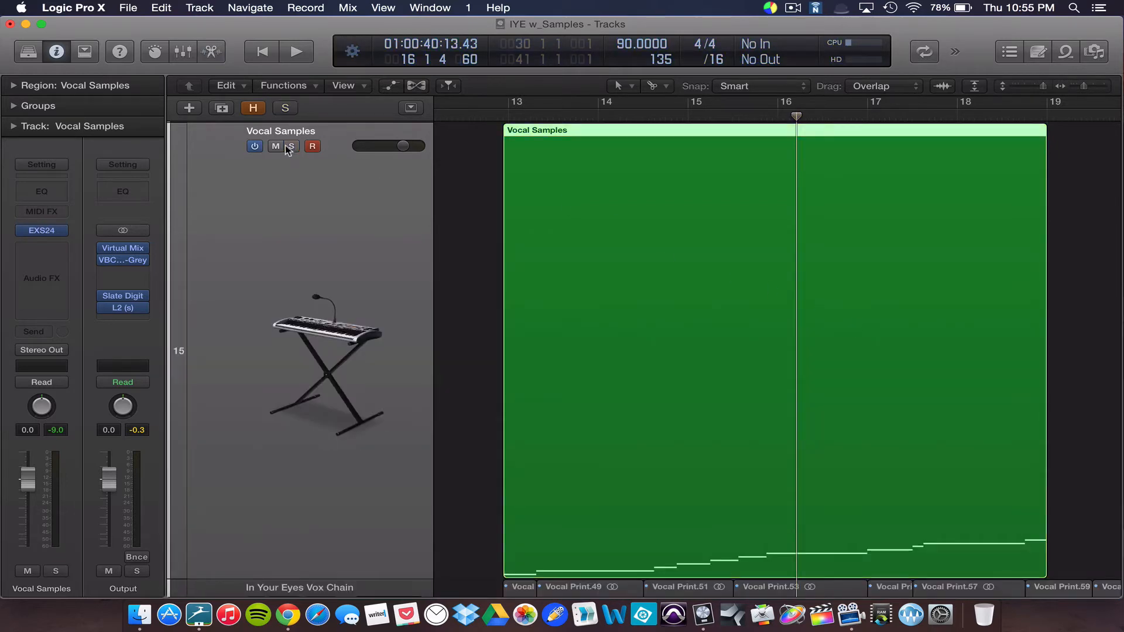
{"action": "left_click", "coordinate": [276, 146]}
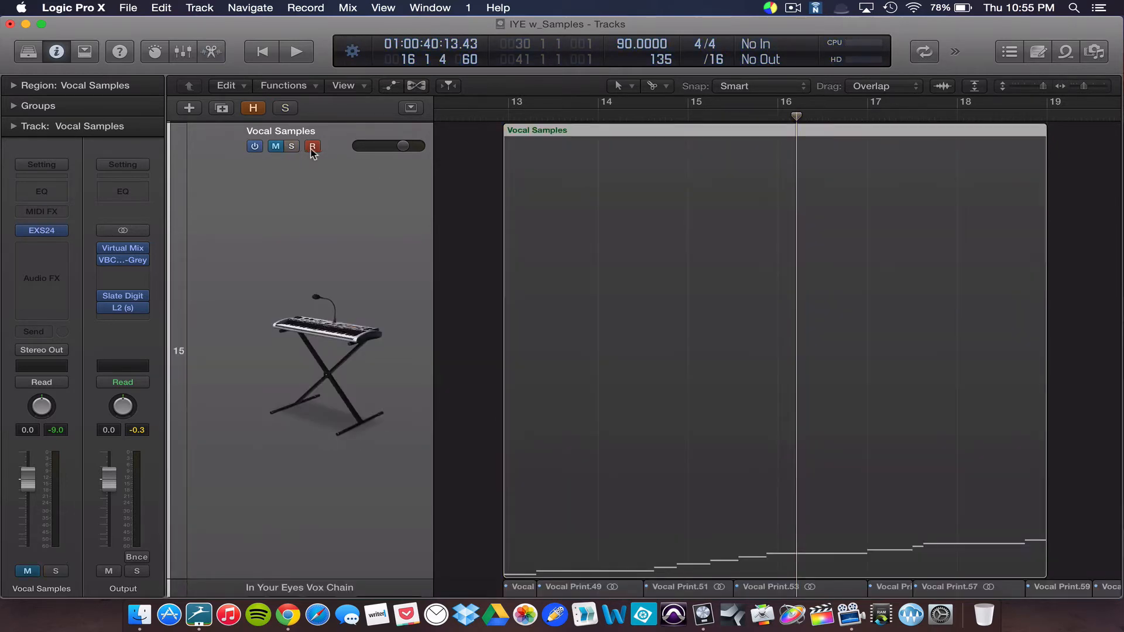
{"action": "left_click", "coordinate": [311, 148]}
Return the playhead to the project start and delete the Vocal Samples track together with its region.
{"action": "key", "text": "Return"}
{"action": "right_click", "coordinate": [270, 196]}
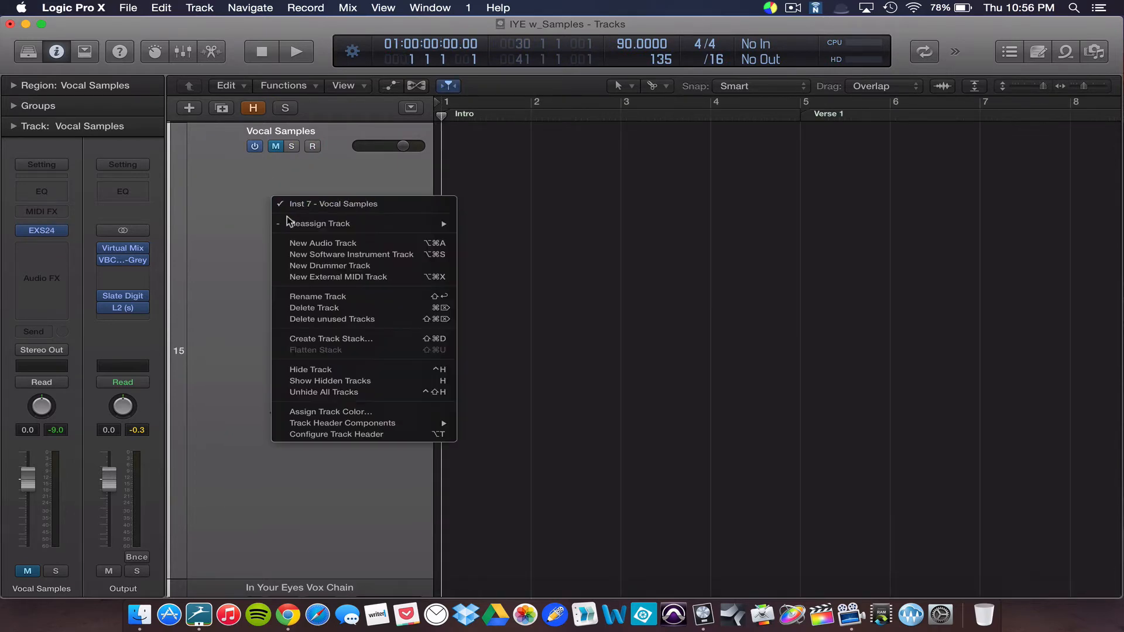
{"action": "left_click", "coordinate": [318, 308]}
{"action": "key", "text": "Return"}
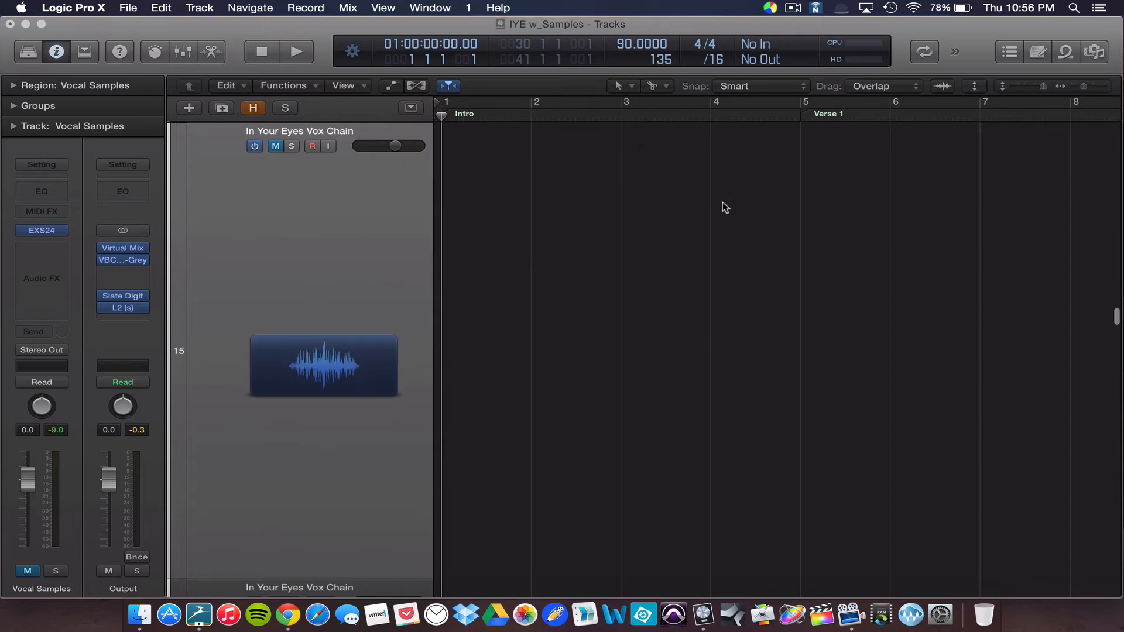
Solo the Vocal Print2 track 21 and audition the first note of its Intro region in the Piano Roll.
{"action": "key", "text": "z"}
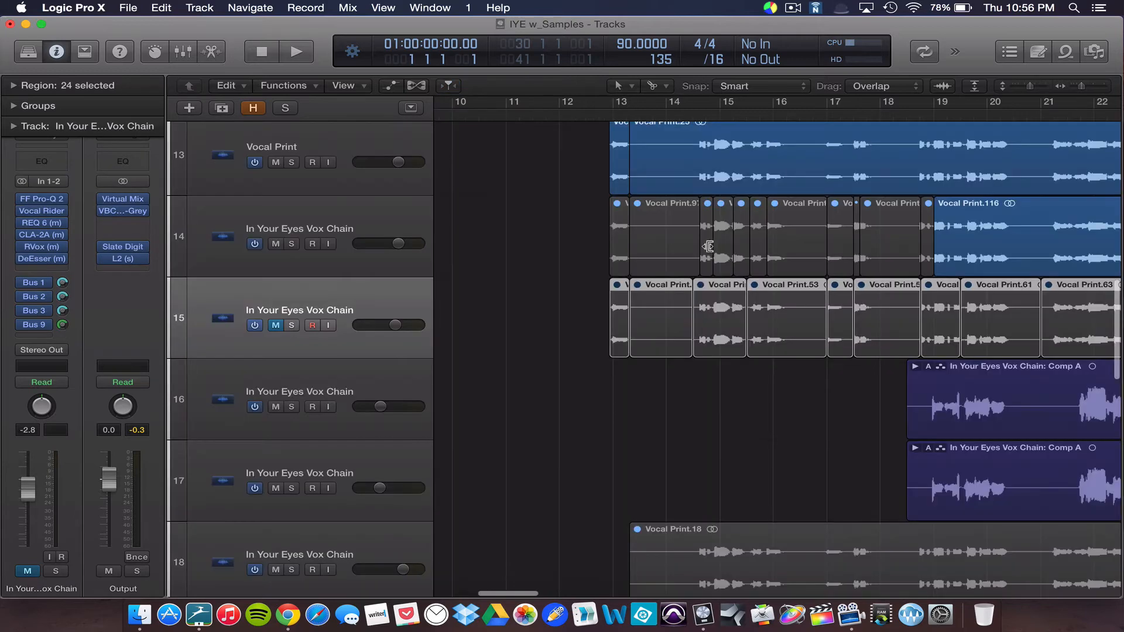
{"action": "scroll", "coordinate": [688, 247], "scroll_direction": "down", "scroll_amount": 5}
{"action": "scroll", "coordinate": [614, 349], "scroll_direction": "left", "scroll_amount": 10}
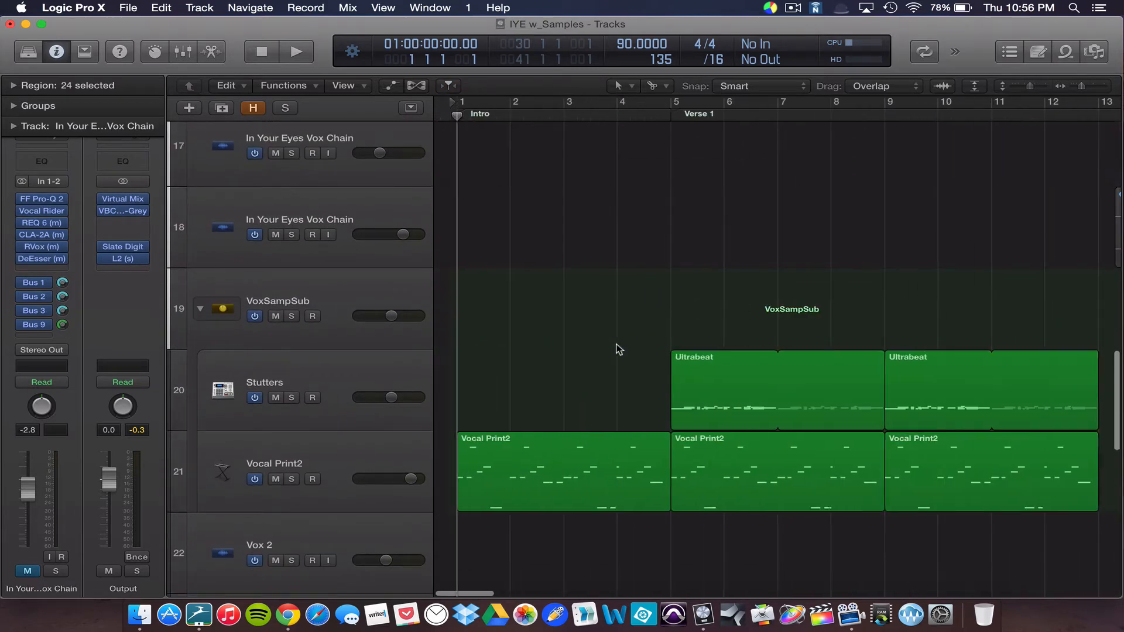
{"action": "left_click", "coordinate": [292, 479]}
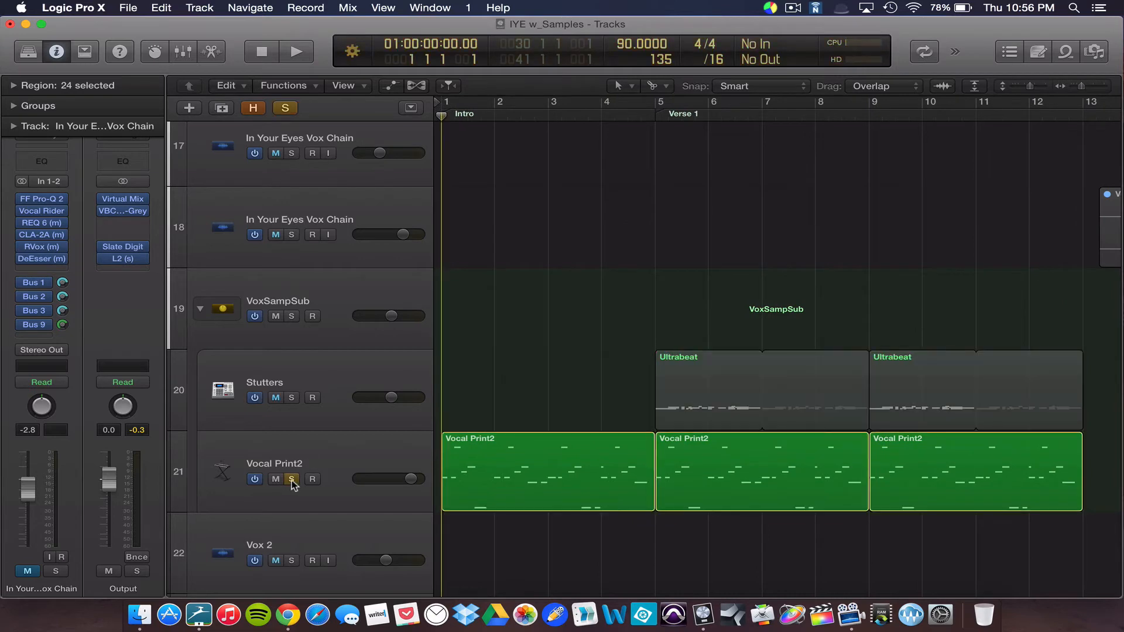
{"action": "double_click", "coordinate": [501, 481]}
{"action": "scroll", "coordinate": [500, 441], "scroll_direction": "up", "scroll_amount": 5}
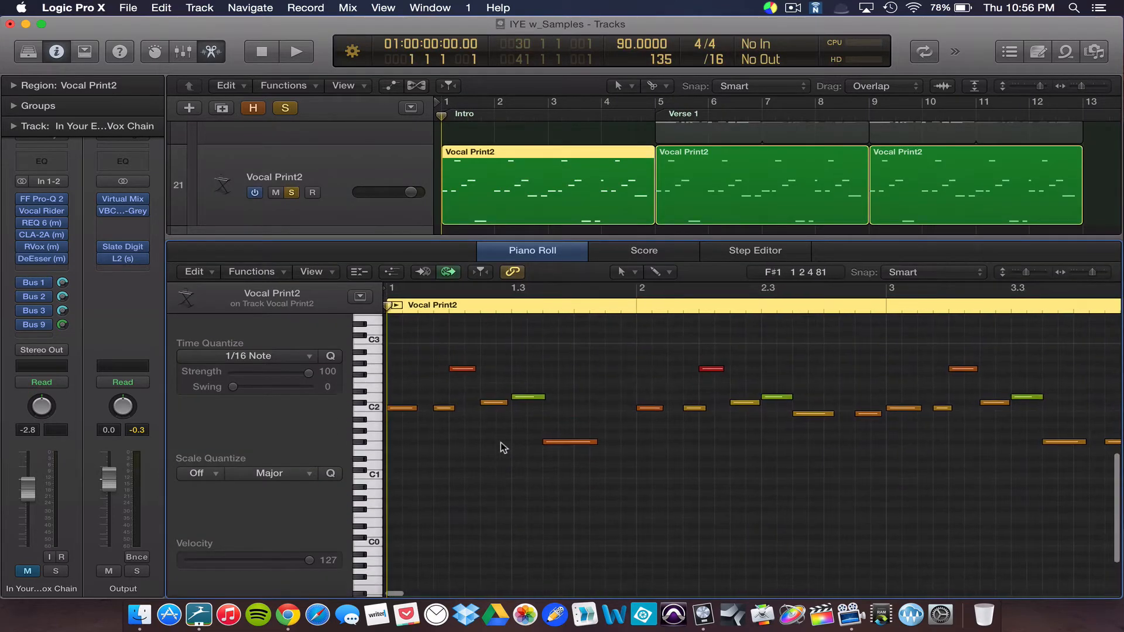
{"action": "left_click", "coordinate": [405, 412]}
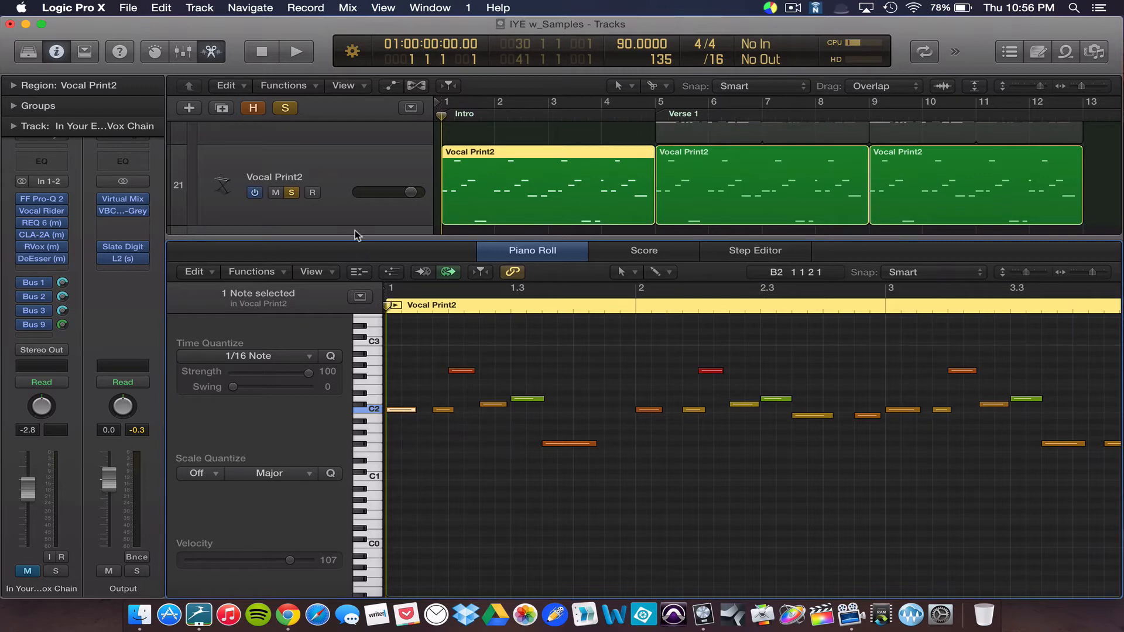
Turn off solo on the Vocal Print2 track and play the Intro from bar 1 until late in bar 2.
{"action": "left_click", "coordinate": [292, 193]}
{"action": "key", "text": "space"}
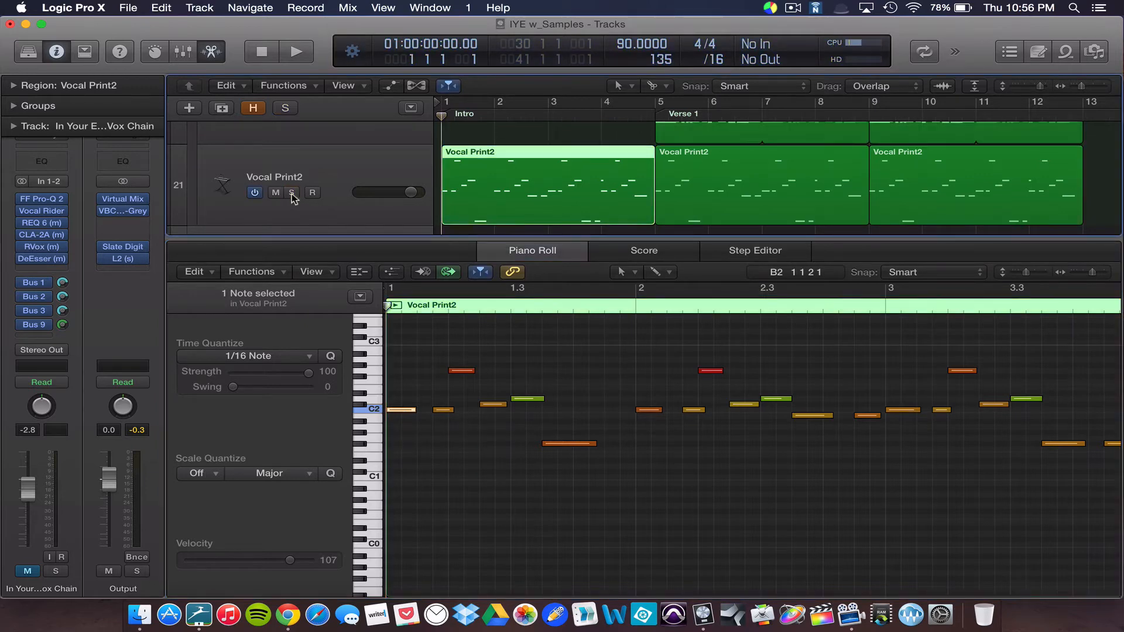
{"action": "key", "text": "space"}
Audition the C2 and G2 notes at the start of bar 1 and undo the accidental move of the note at 1.3.
{"action": "left_click", "coordinate": [406, 411]}
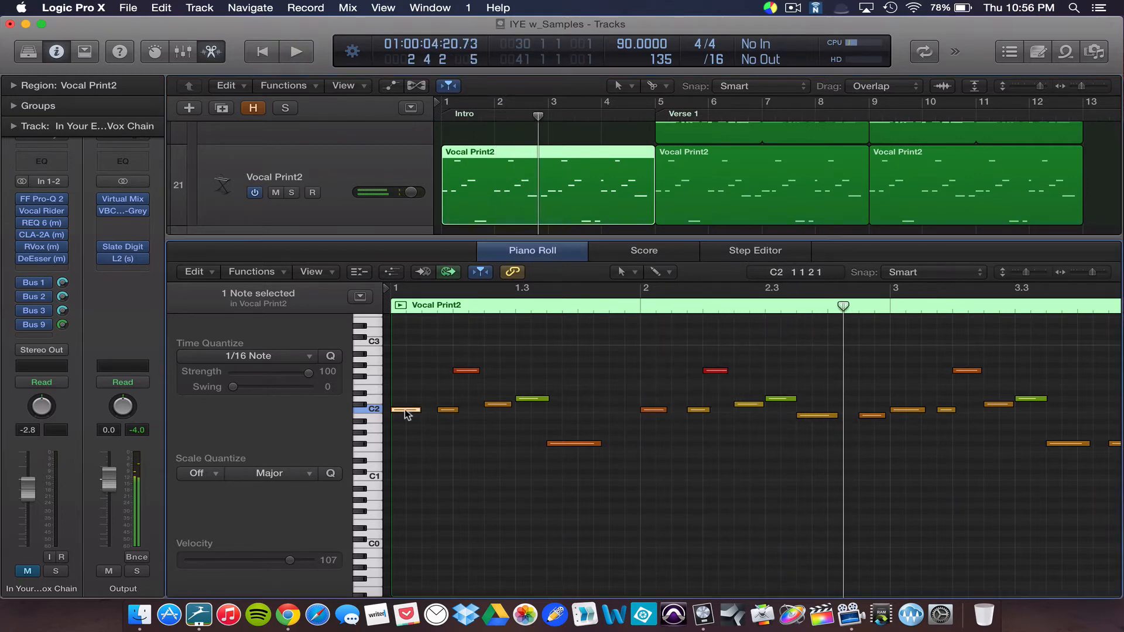
{"action": "left_click", "coordinate": [466, 372]}
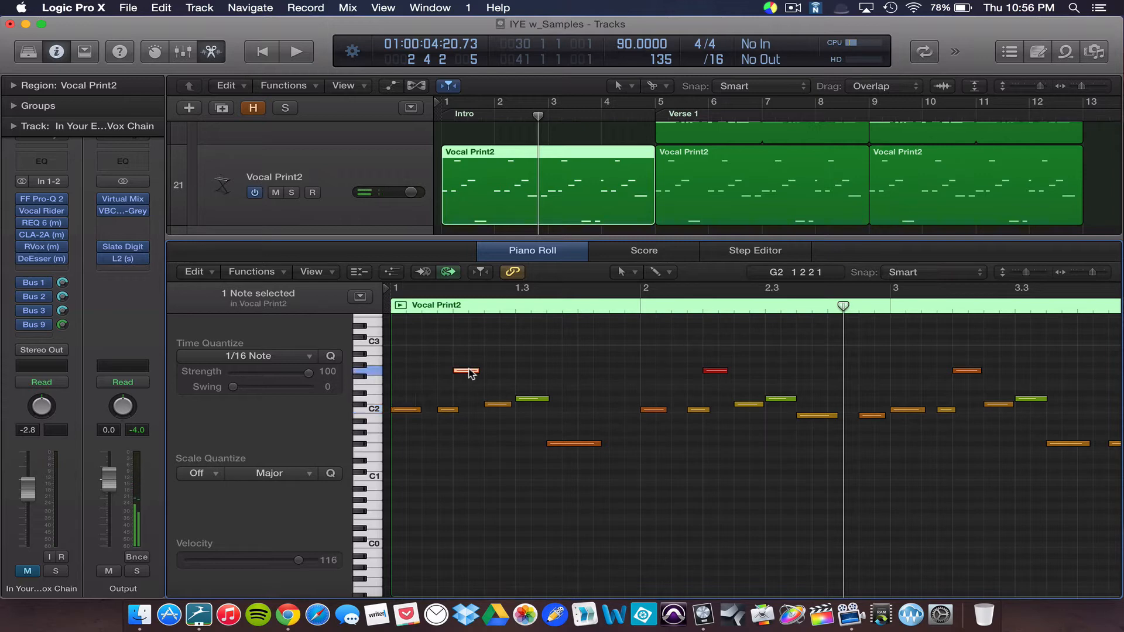
{"action": "left_click", "coordinate": [448, 410]}
{"action": "left_click_drag", "start_coordinate": [530, 399], "coordinate": [531, 393]}
{"action": "key", "text": "super+z"}
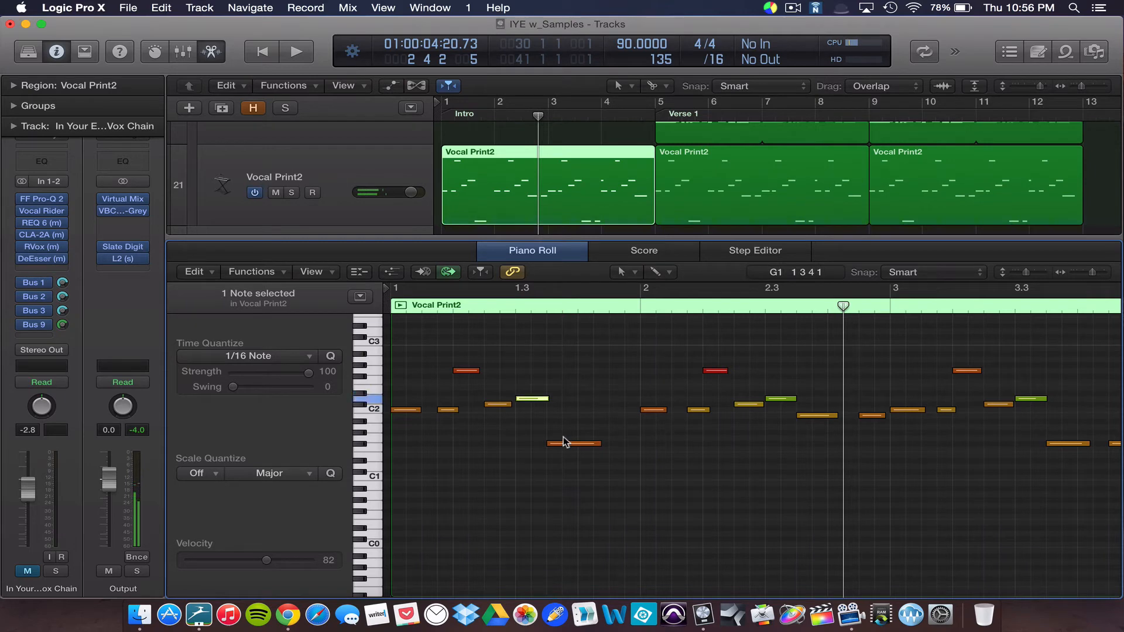
Audition the long low note at the end of bar 1 and raise it by one semitone.
{"action": "left_click", "coordinate": [566, 444]}
{"action": "left_click_drag", "start_coordinate": [567, 444], "coordinate": [566, 438]}
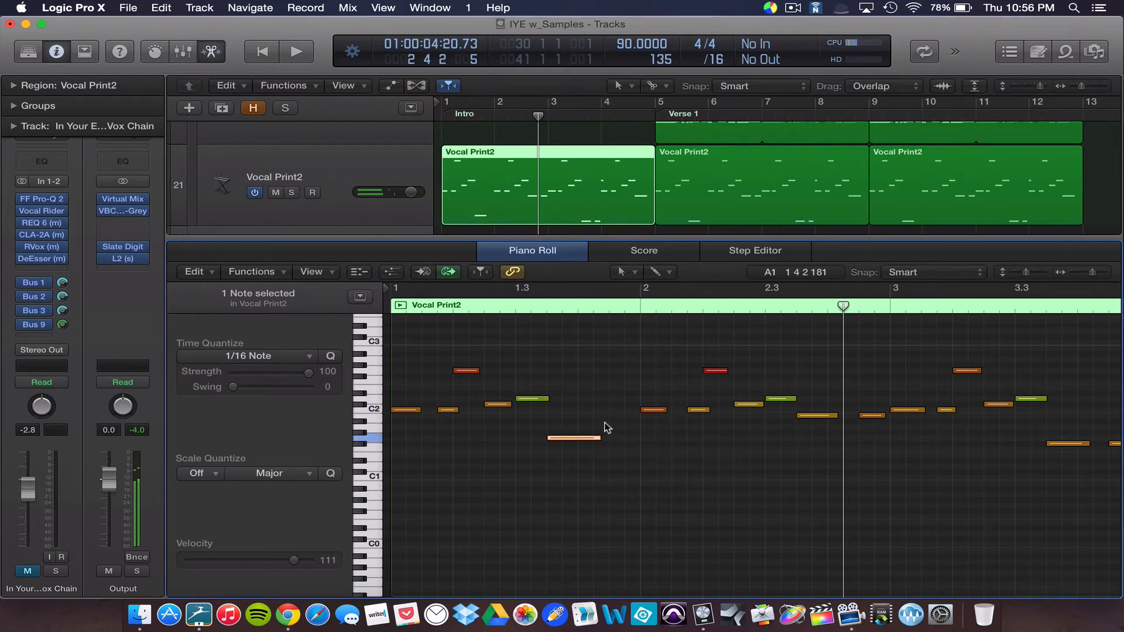
Undo the last pitch change of the long low note and audition the opening C2 note and the F#1 note in bar 1.
{"action": "key", "text": "super+z"}
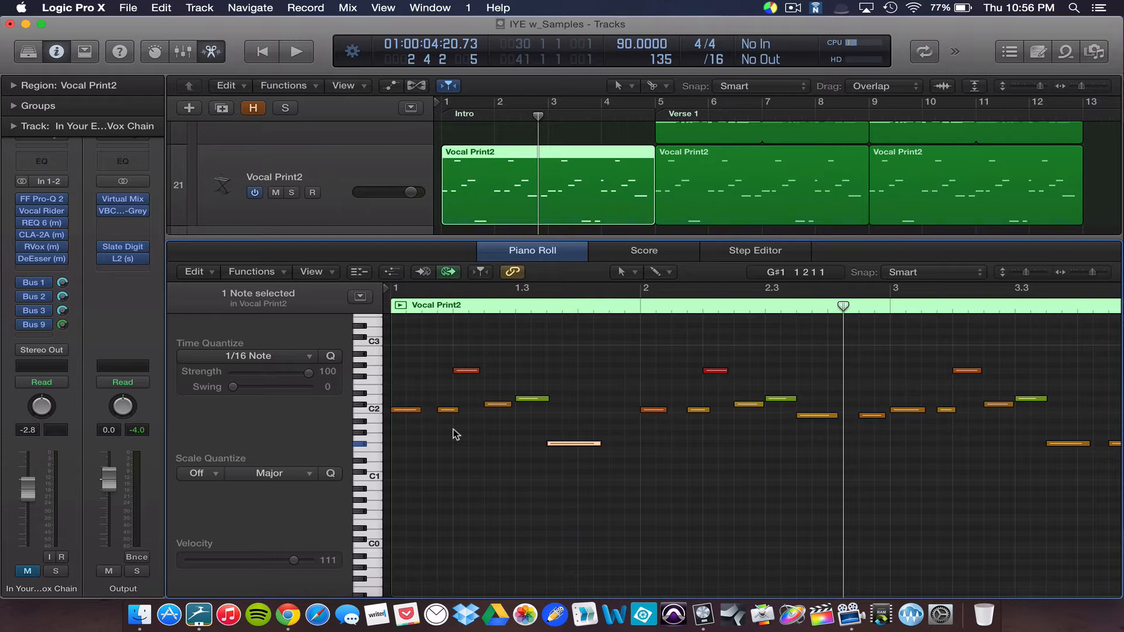
{"action": "left_click", "coordinate": [408, 411]}
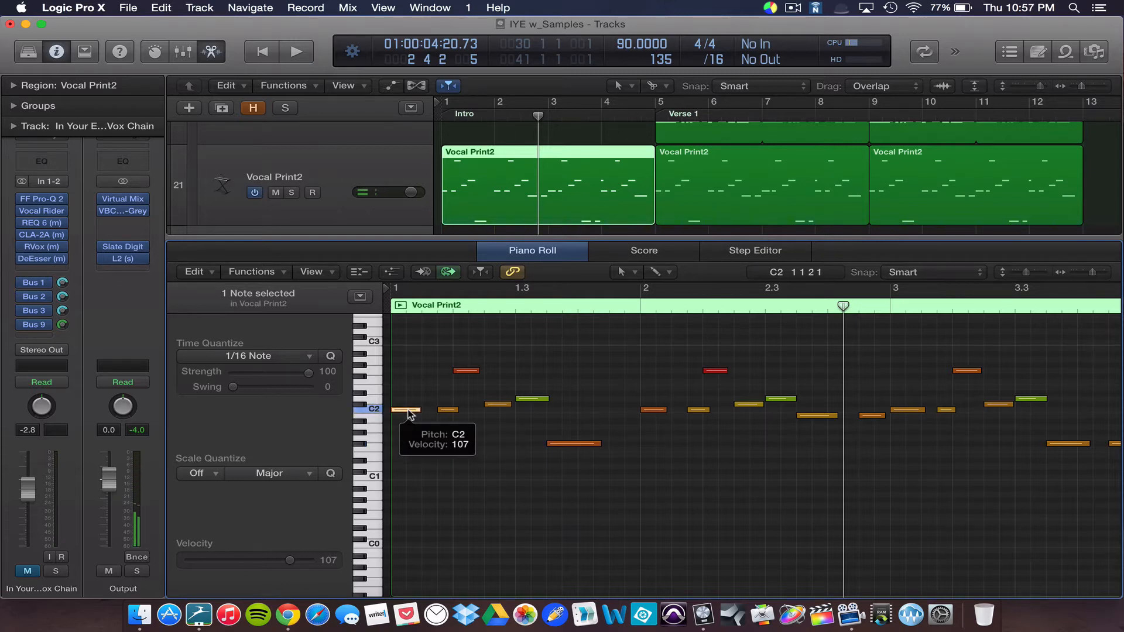
{"action": "left_click", "coordinate": [588, 444]}
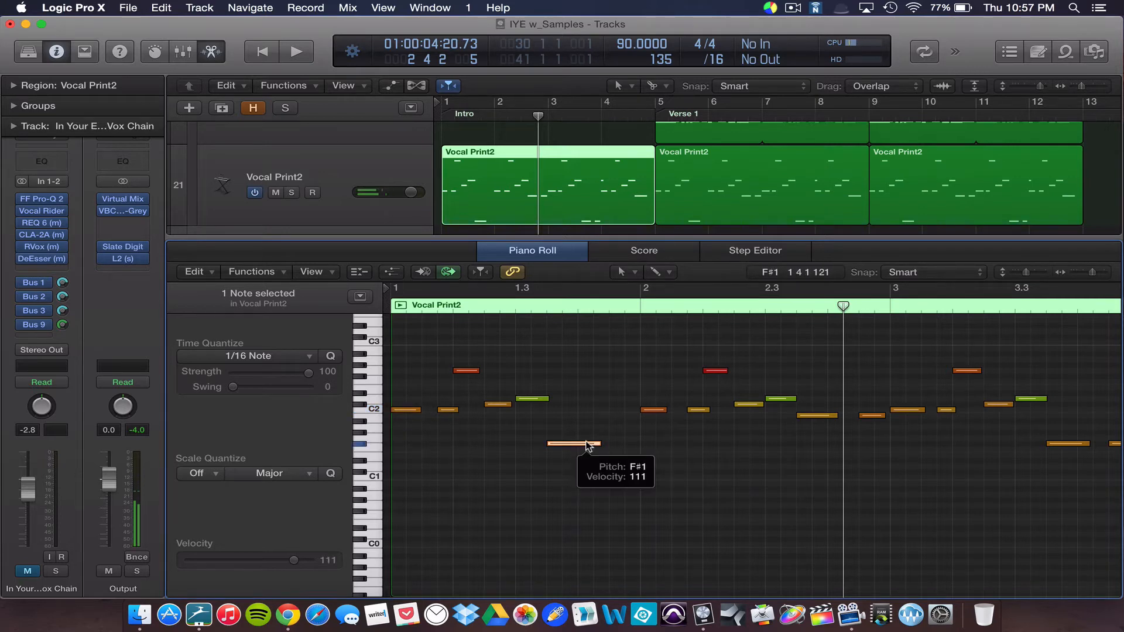
{"action": "left_click", "coordinate": [589, 444]}
{"action": "left_click", "coordinate": [584, 444]}
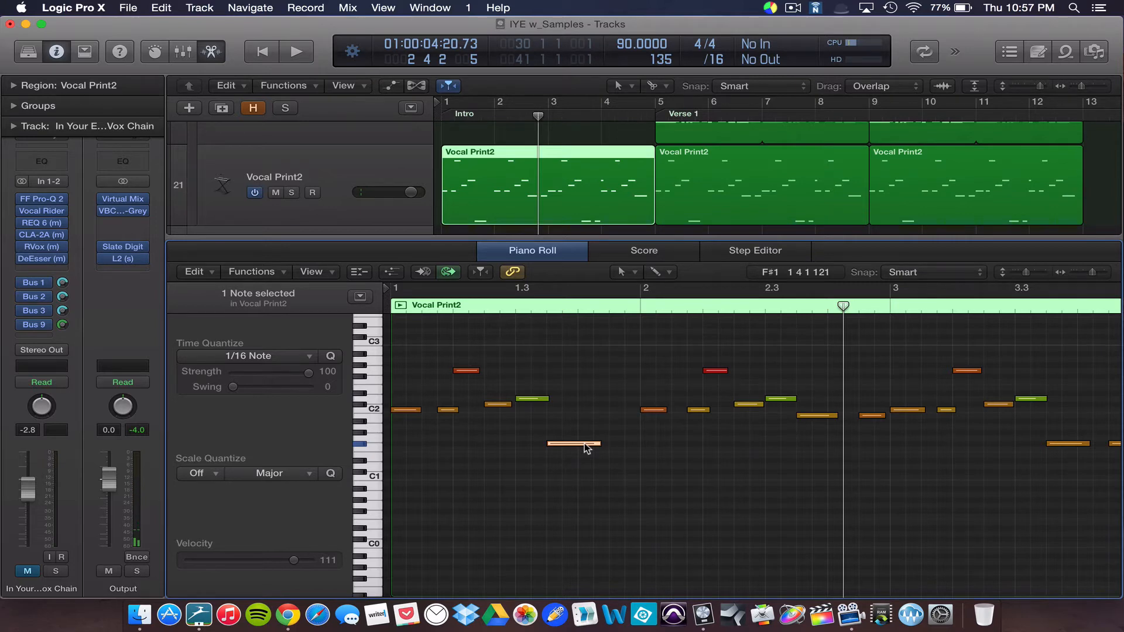
{"action": "mouse_move", "coordinate": [585, 444]}
{"action": "left_mouse_down"}
{"action": "mouse_move", "coordinate": [584, 428]}
{"action": "mouse_move", "coordinate": [588, 448]}
{"action": "left_mouse_up"}
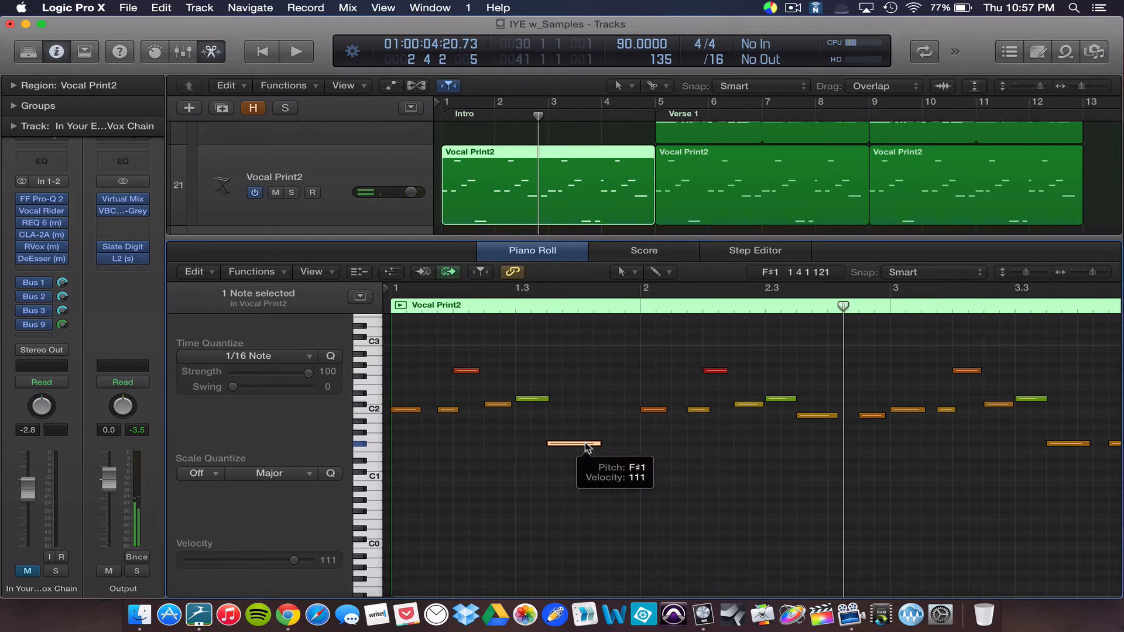
Play the Intro from bar 1 until late in bar 4.
{"action": "key", "text": "Return"}
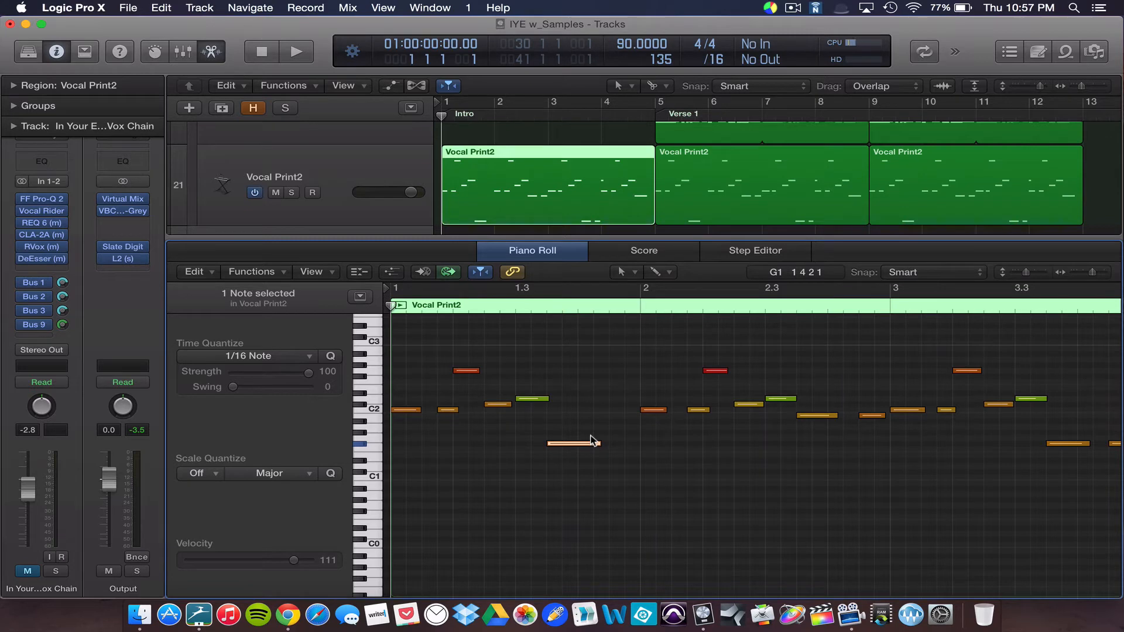
{"action": "key", "text": "space"}
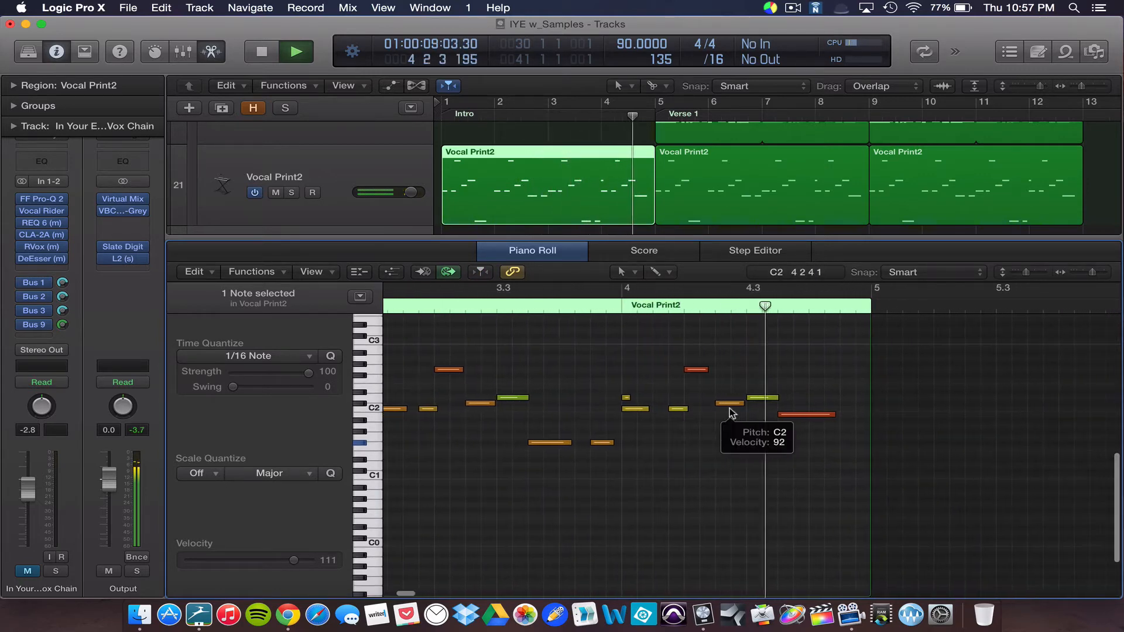
{"action": "key", "text": "space"}
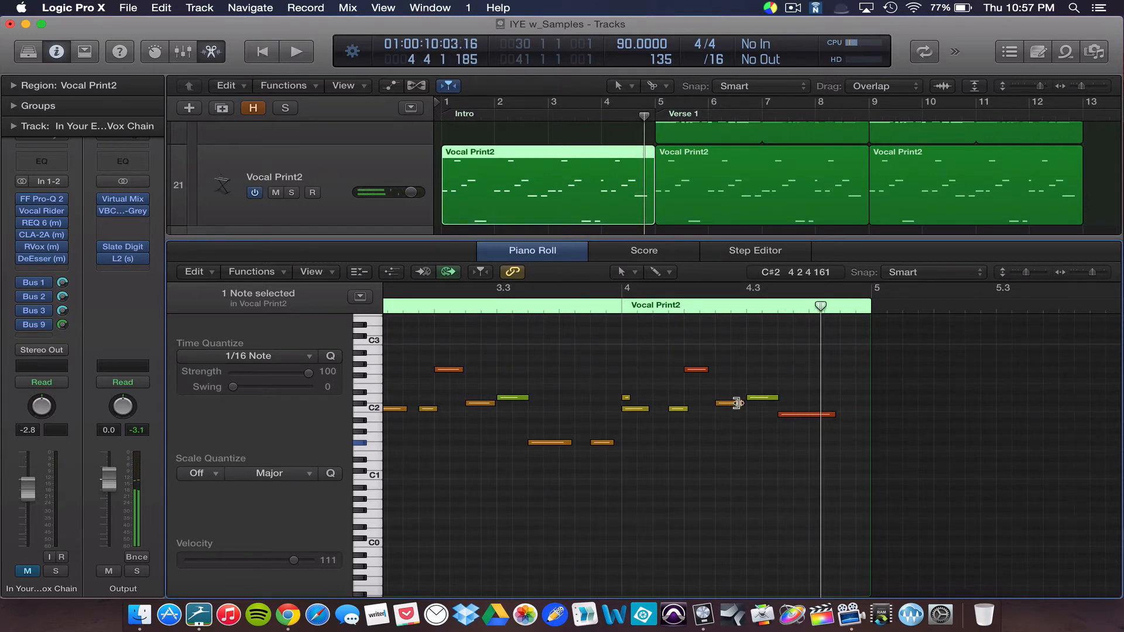
Close the Piano Roll, select the Vocal Print2 track and inspect its Stereo Delay settings.
{"action": "key", "text": "e"}
{"action": "left_click", "coordinate": [336, 174]}
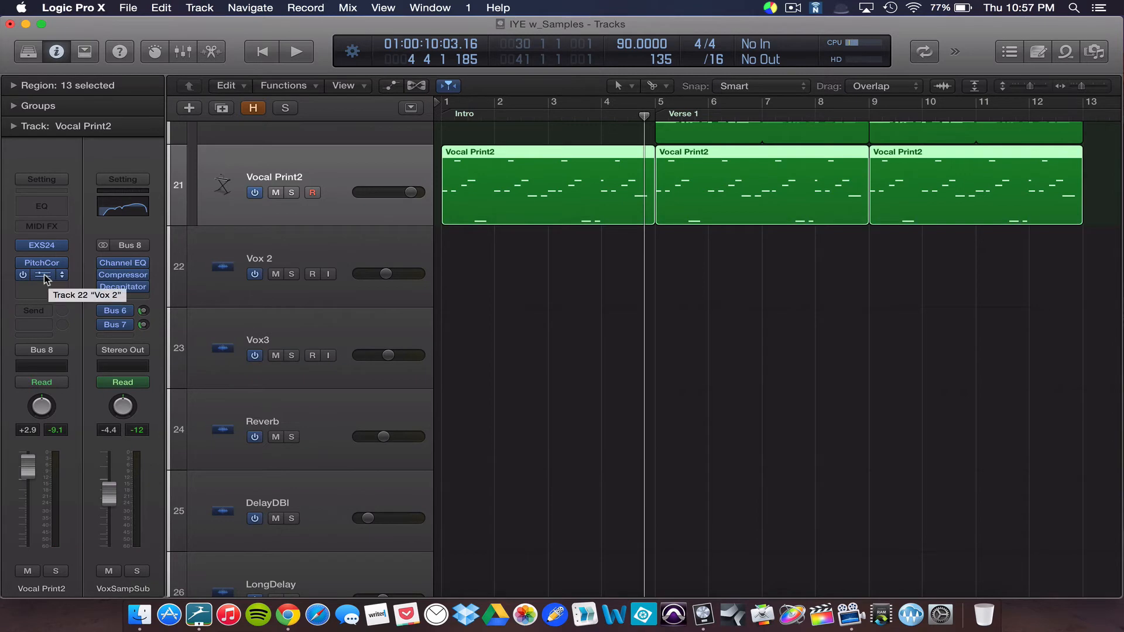
{"action": "left_click", "coordinate": [46, 275]}
{"action": "left_click_drag", "start_coordinate": [291, 66], "coordinate": [638, 70]}
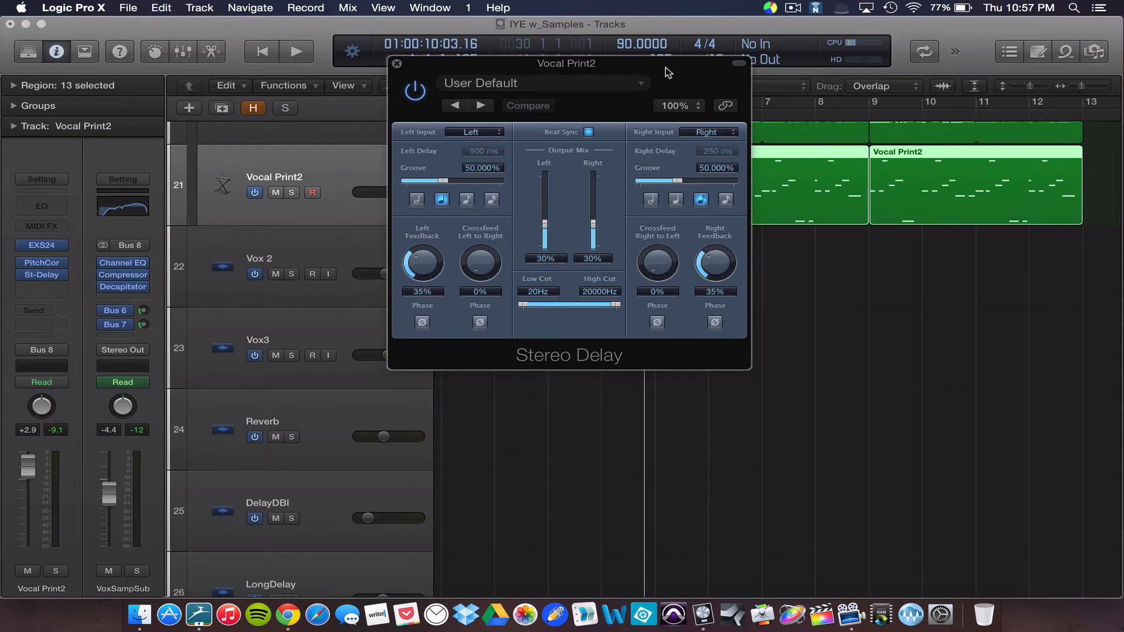
{"action": "left_click_drag", "start_coordinate": [669, 67], "coordinate": [649, 104]}
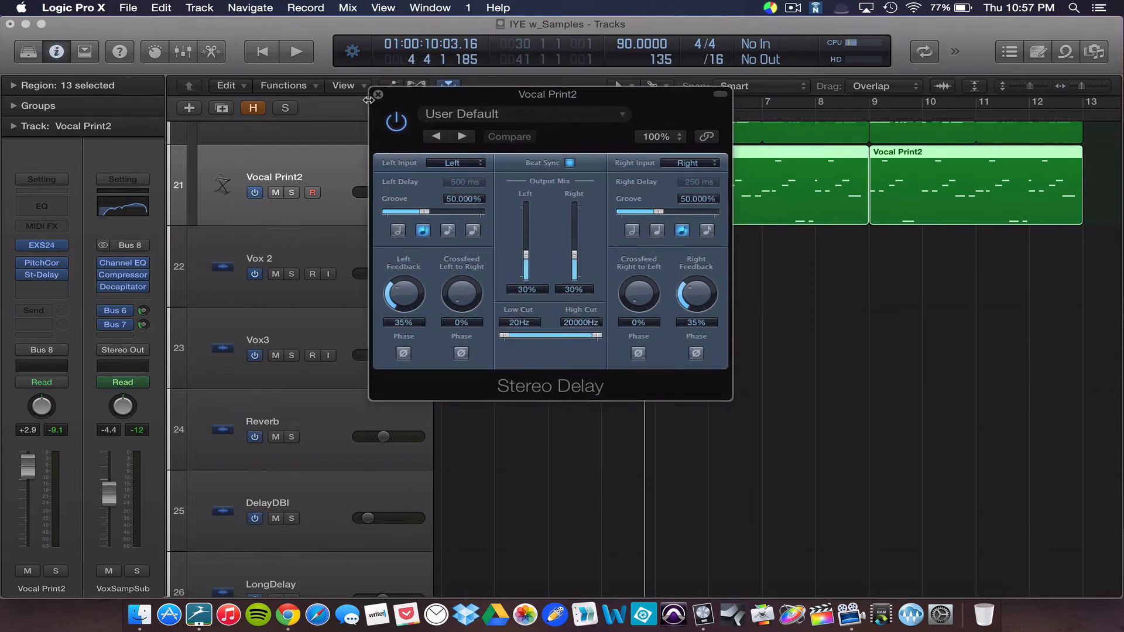
{"action": "left_click", "coordinate": [377, 95]}
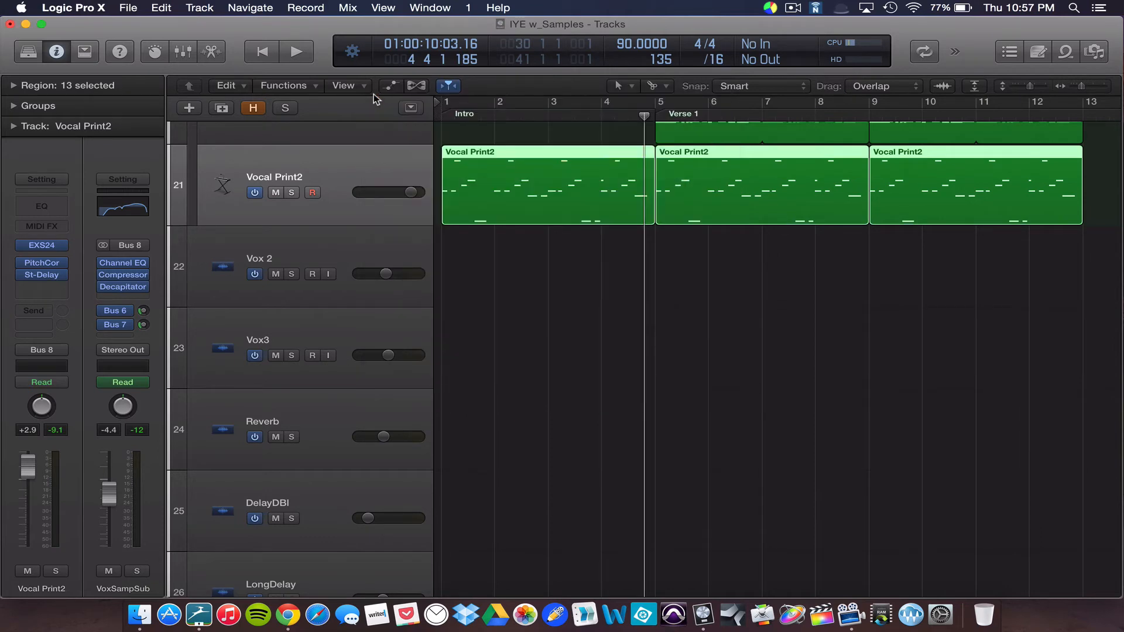
Play the Intro twice from bar 1 to listen to the Stereo Delay's effect on Vocal Print2.
{"action": "key", "text": "Return"}
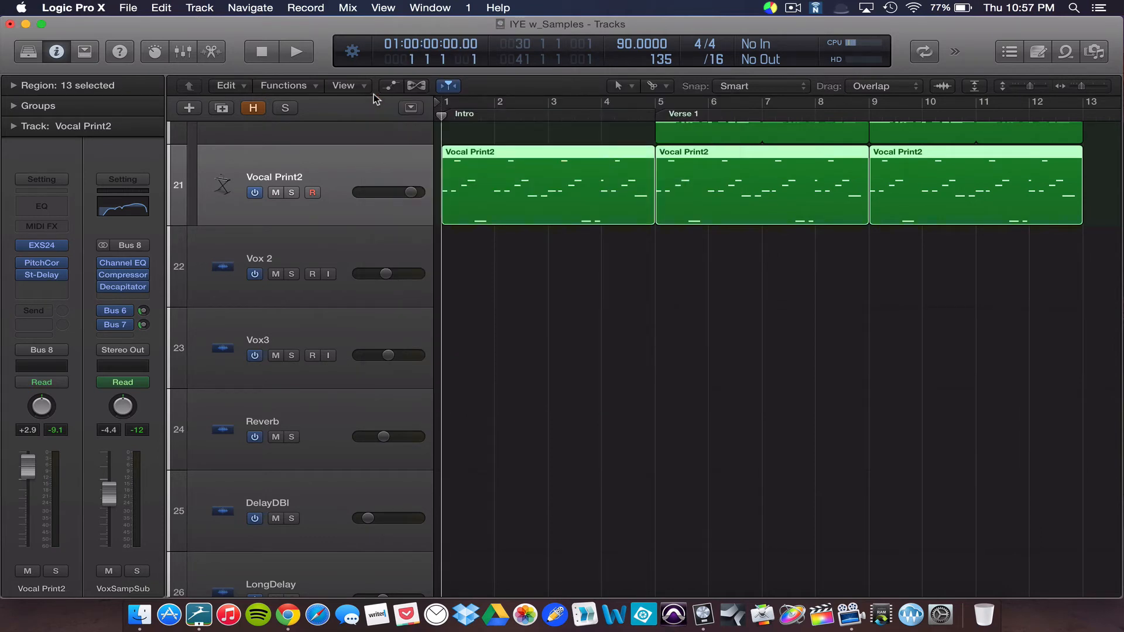
{"action": "mouse_move", "coordinate": [22, 278]}
{"action": "key", "text": "space"}
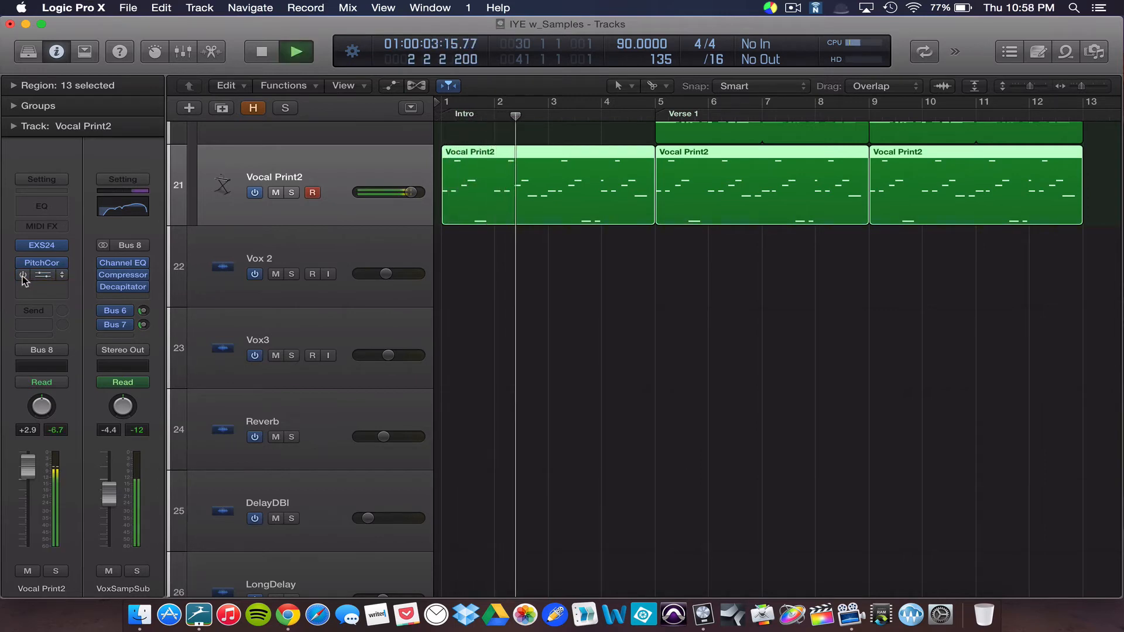
{"action": "key", "text": "space"}
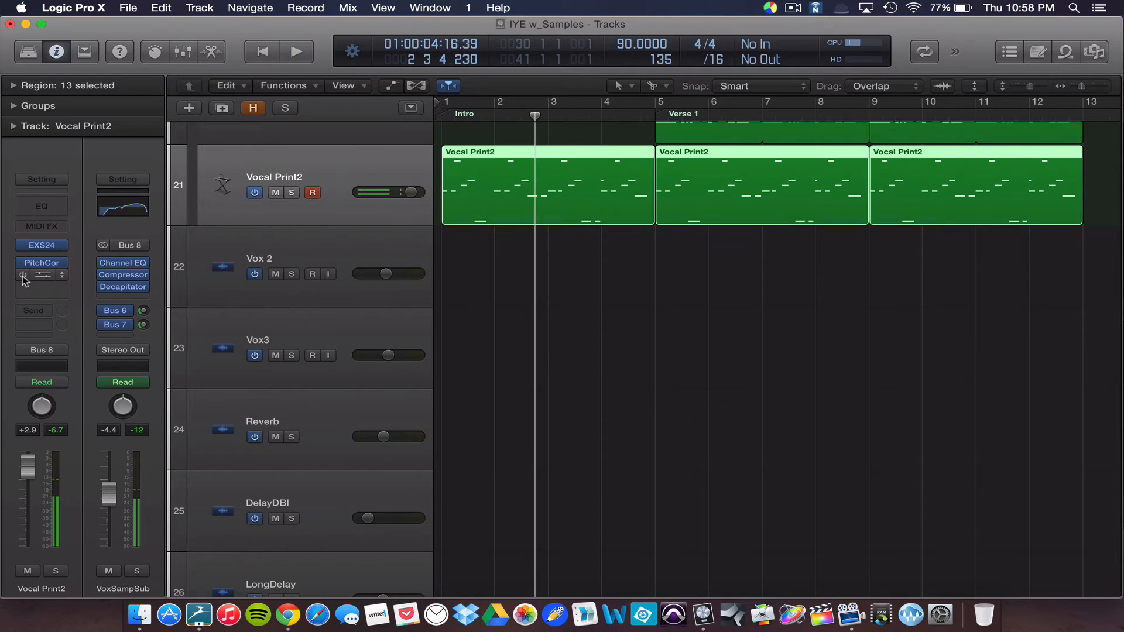
{"action": "key", "text": "Return"}
{"action": "key", "text": "space"}
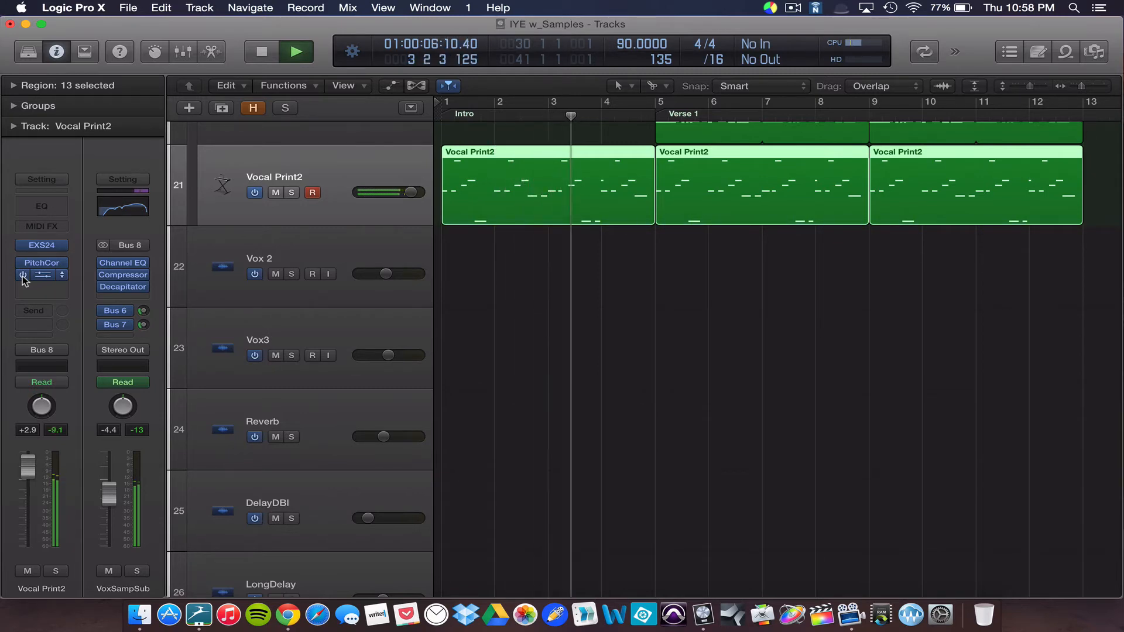
{"action": "key", "text": "space"}
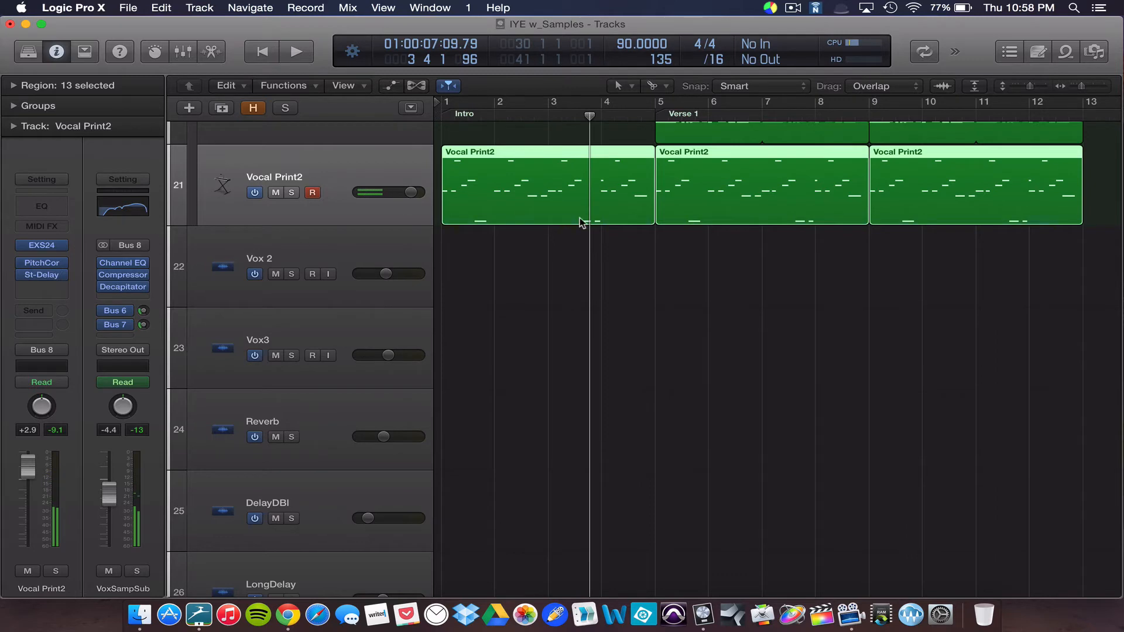
Solo the Stutters track, disarm recording on Vocal Print2 and play Verse 1 from bar 5 through bar 8.
{"action": "scroll", "coordinate": [584, 221], "scroll_direction": "up", "scroll_amount": 4}
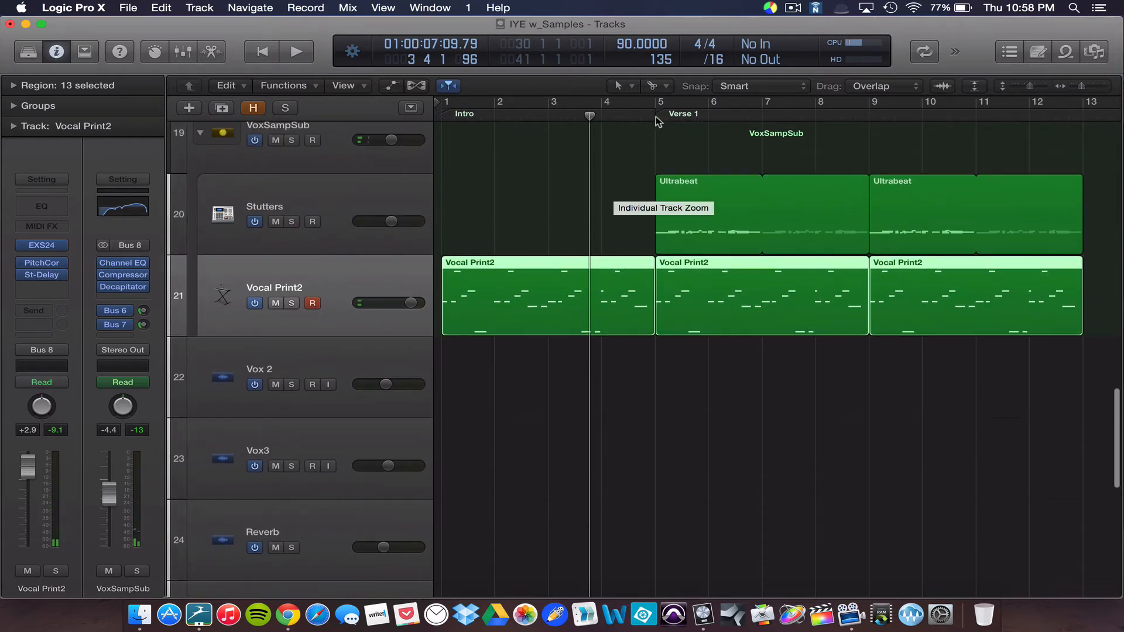
{"action": "left_click", "coordinate": [657, 118]}
{"action": "left_click", "coordinate": [292, 223]}
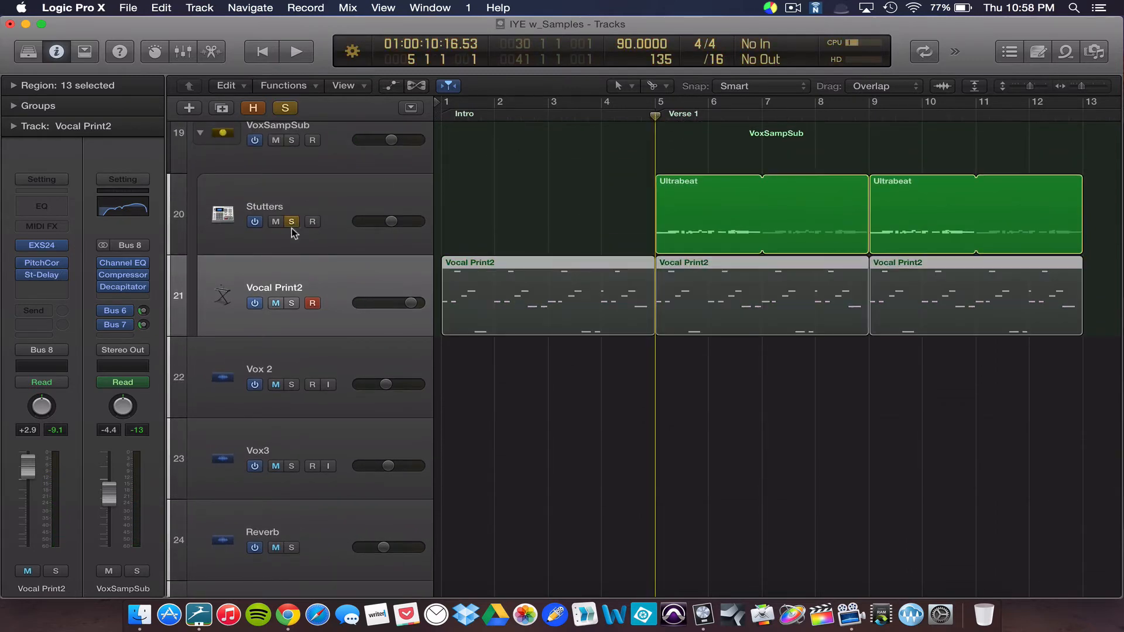
{"action": "left_click", "coordinate": [312, 303]}
{"action": "key", "text": "space"}
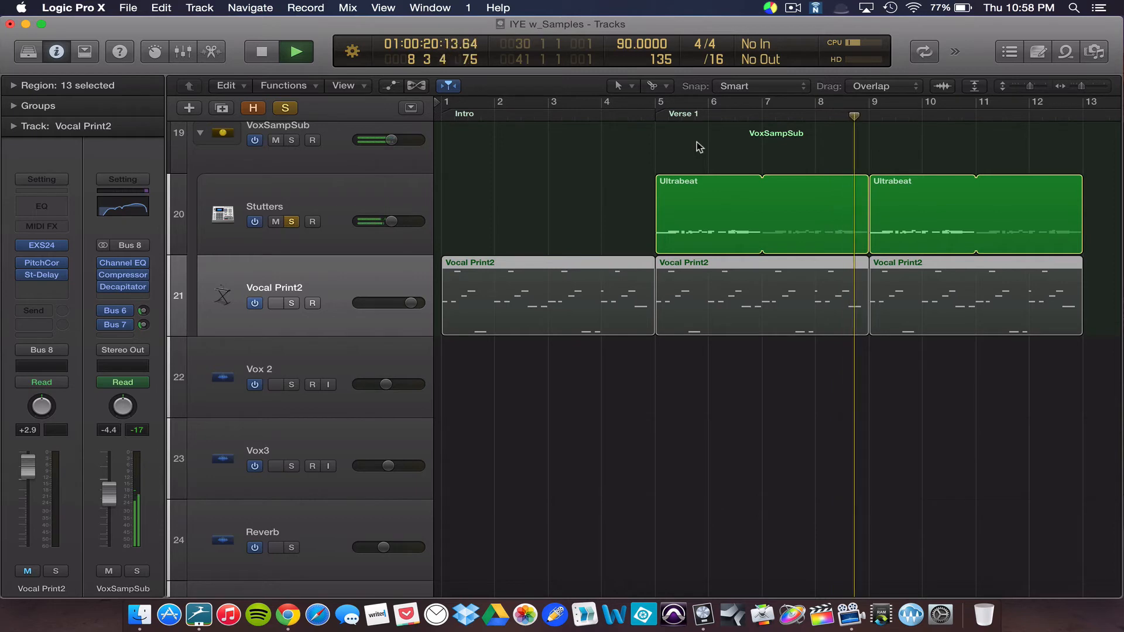
{"action": "key", "text": "space"}
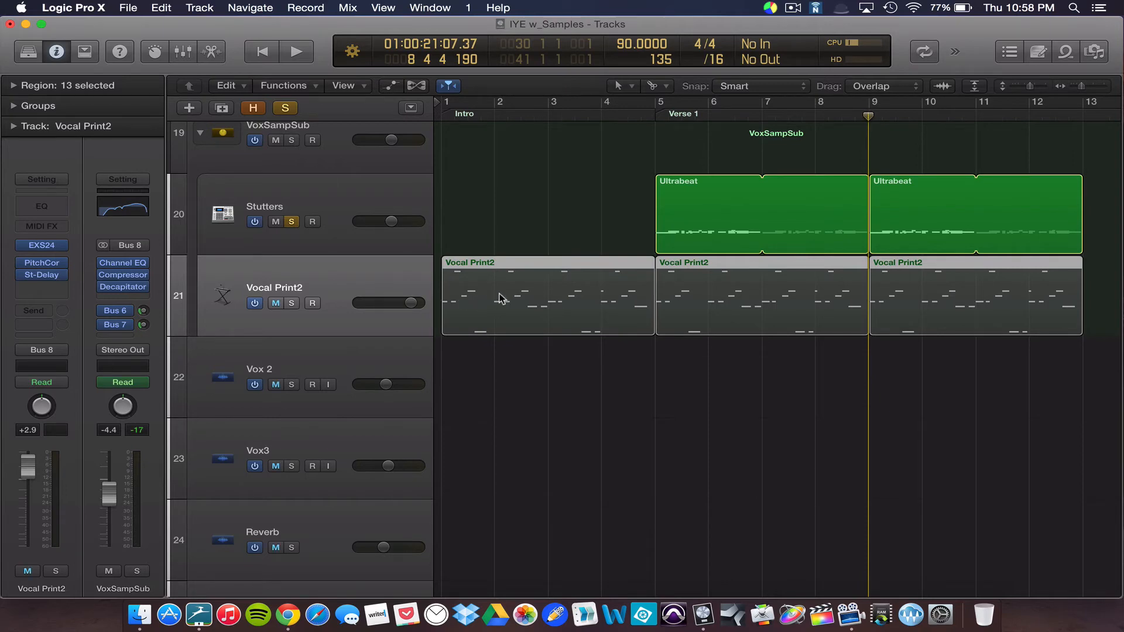
Select the Stutters track and open its Ultrabeat instrument to examine the Drag & Drop Samples setup.
{"action": "left_click", "coordinate": [360, 202]}
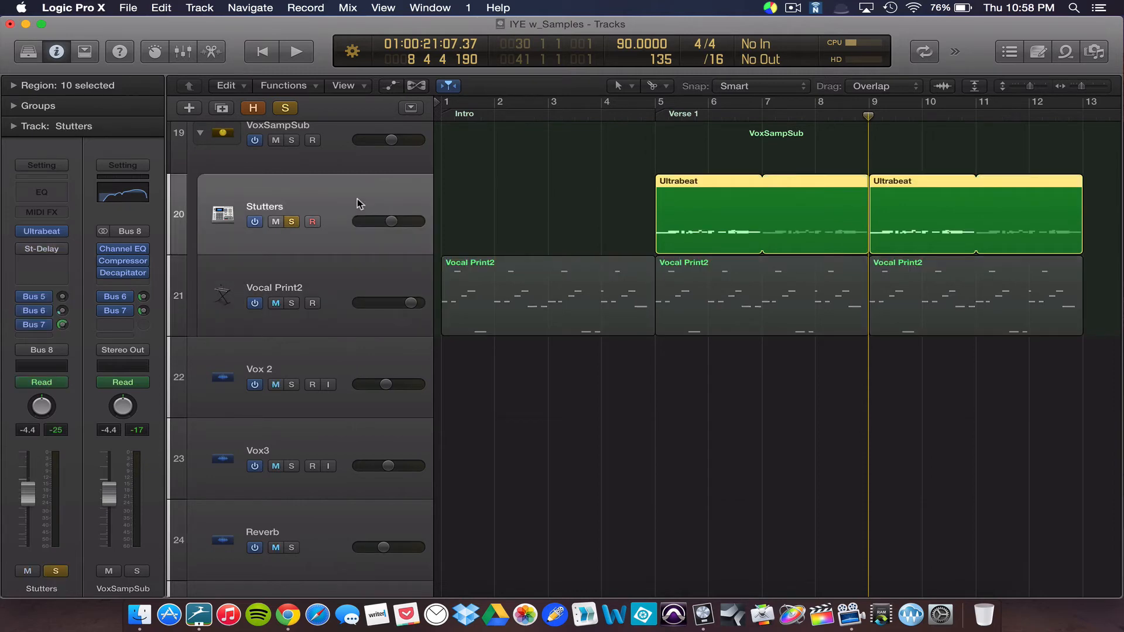
{"action": "left_click", "coordinate": [42, 232]}
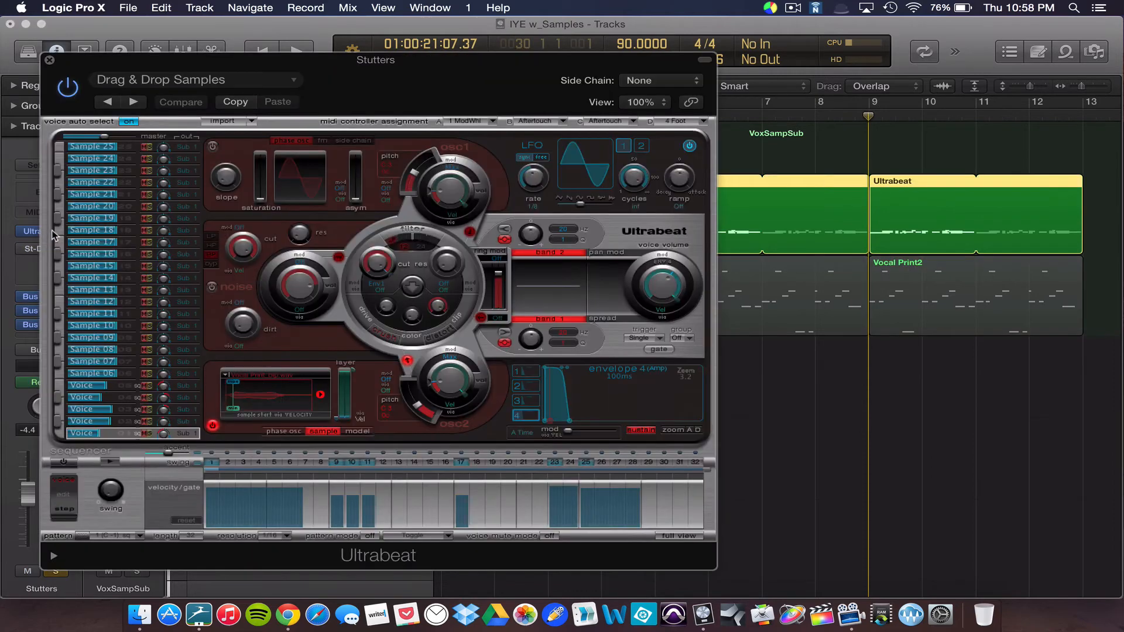
{"action": "left_click_drag", "start_coordinate": [351, 69], "coordinate": [406, 73]}
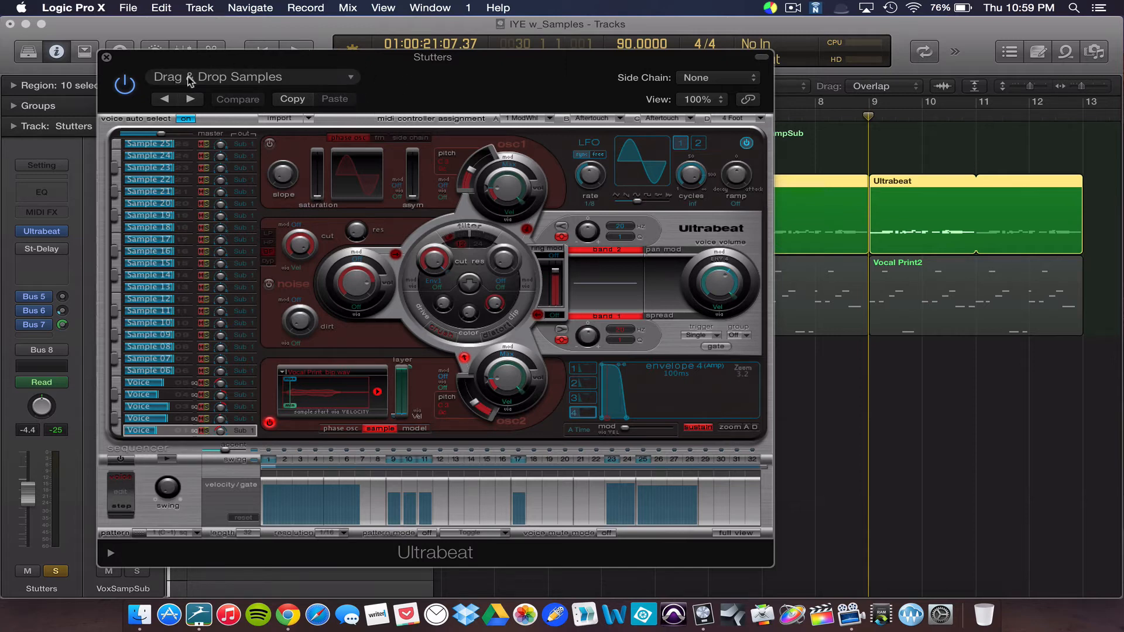
{"action": "left_click_drag", "start_coordinate": [490, 69], "coordinate": [569, 72]}
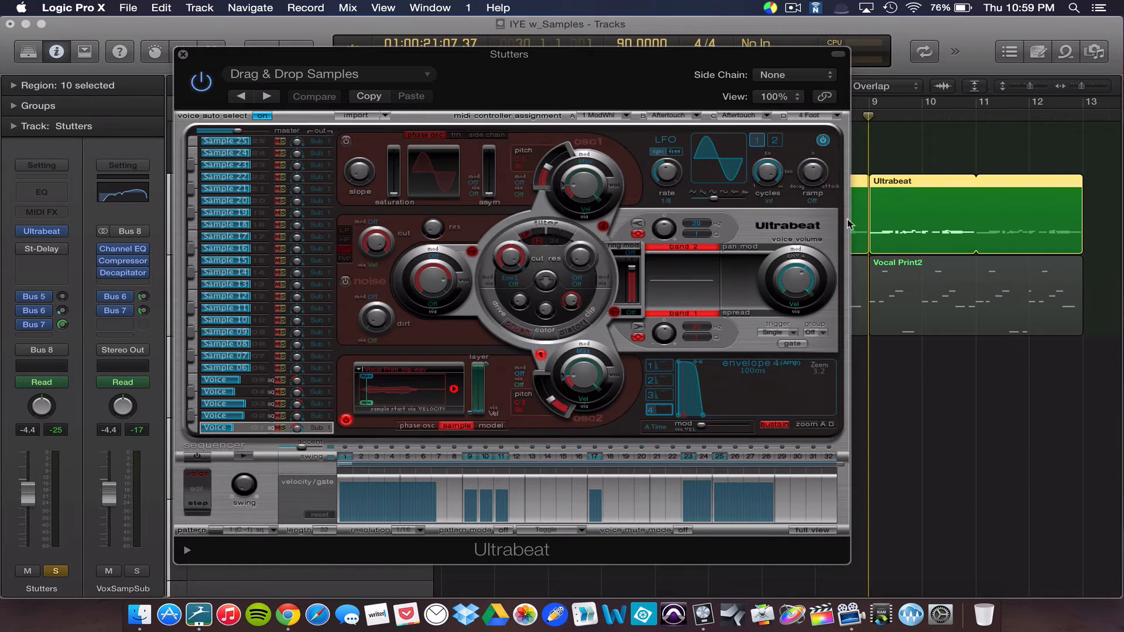
{"action": "left_click", "coordinate": [140, 615]}
{"action": "left_click_drag", "start_coordinate": [597, 75], "coordinate": [930, 216]}
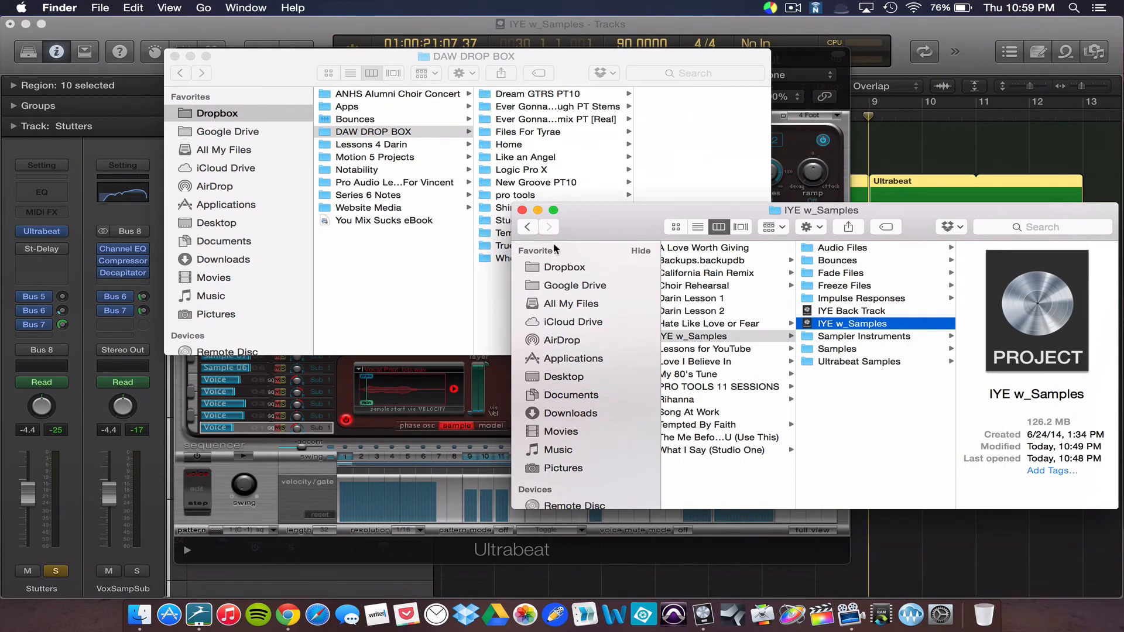
{"action": "left_click", "coordinate": [522, 210]}
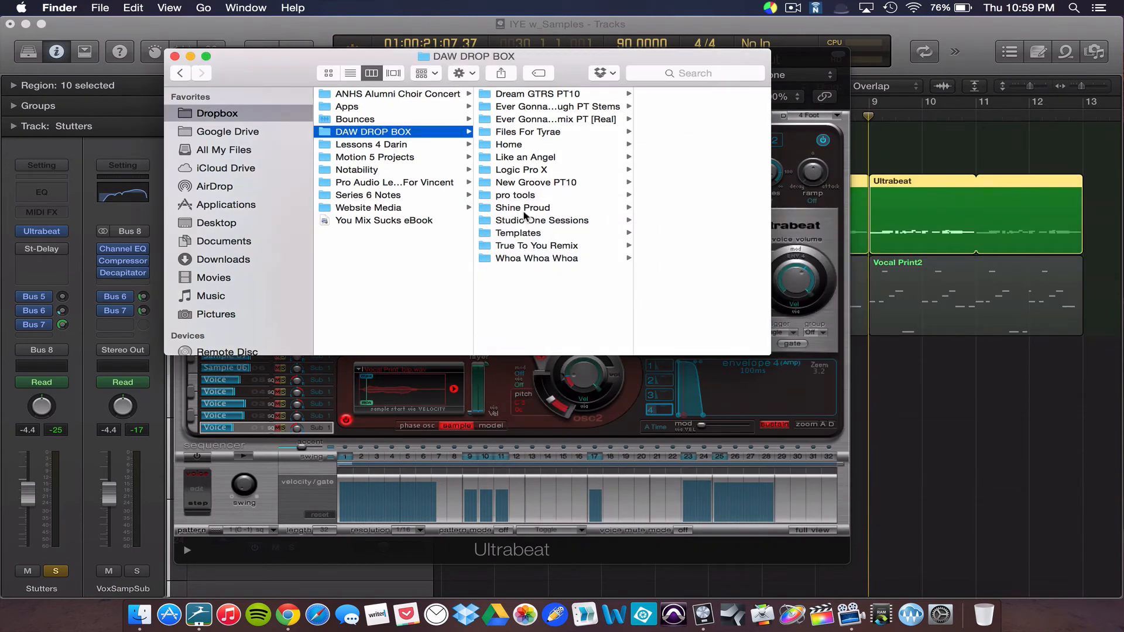
{"action": "left_click", "coordinate": [174, 57]}
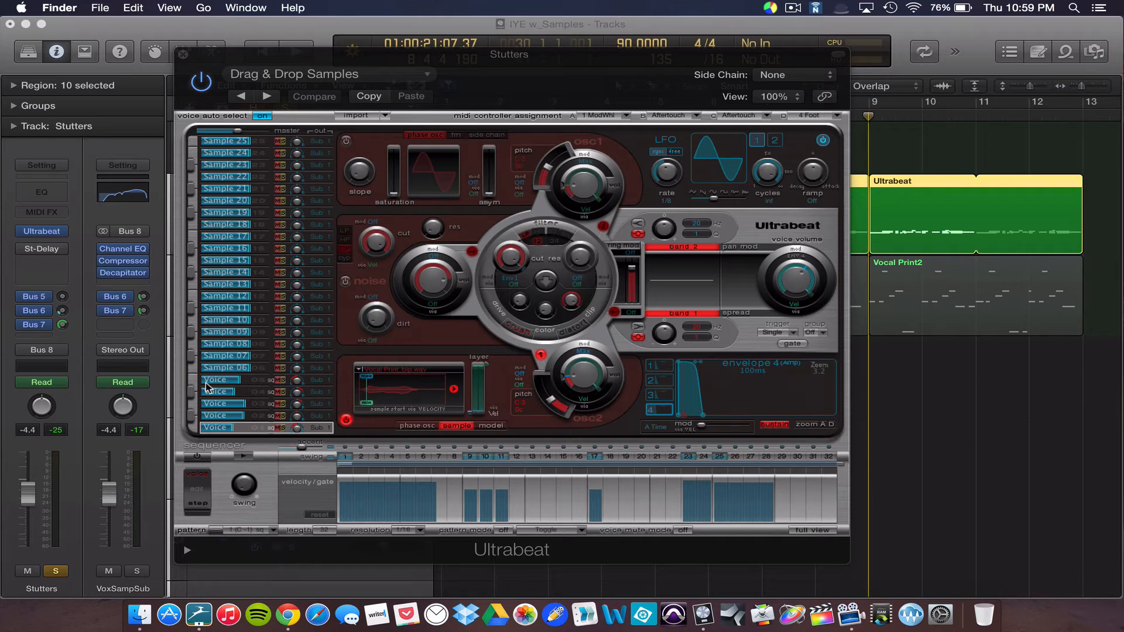
Set a cycle range from bar 5 to bar 9 over the first Ultrabeat region, keeping the instrument window open.
{"action": "left_click", "coordinate": [194, 429]}
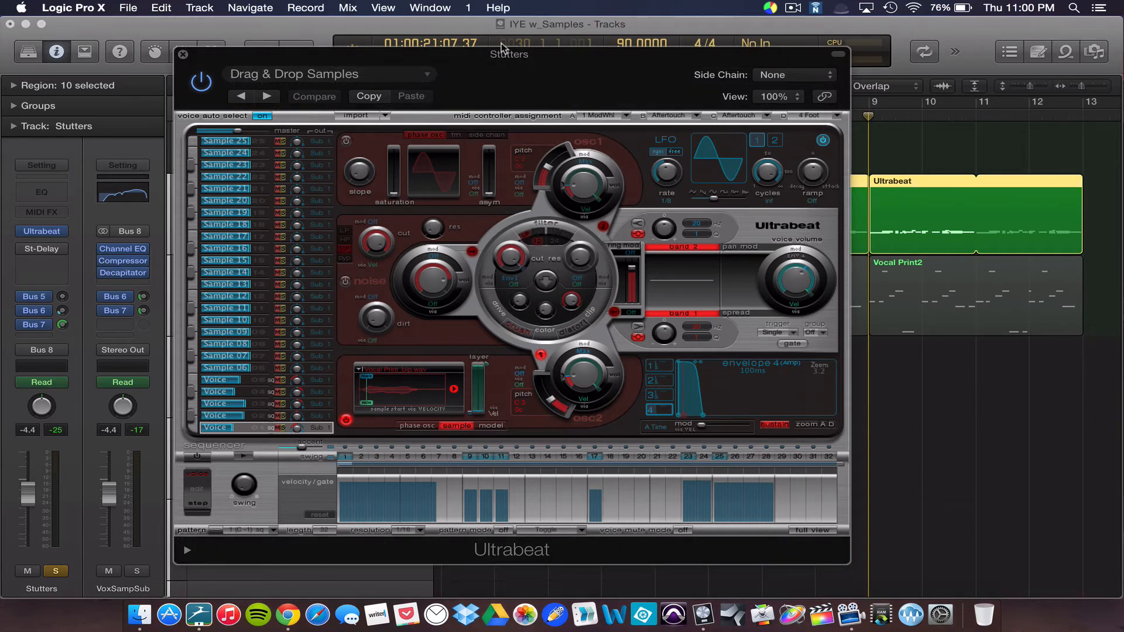
{"action": "left_click_drag", "start_coordinate": [520, 75], "coordinate": [177, 85]}
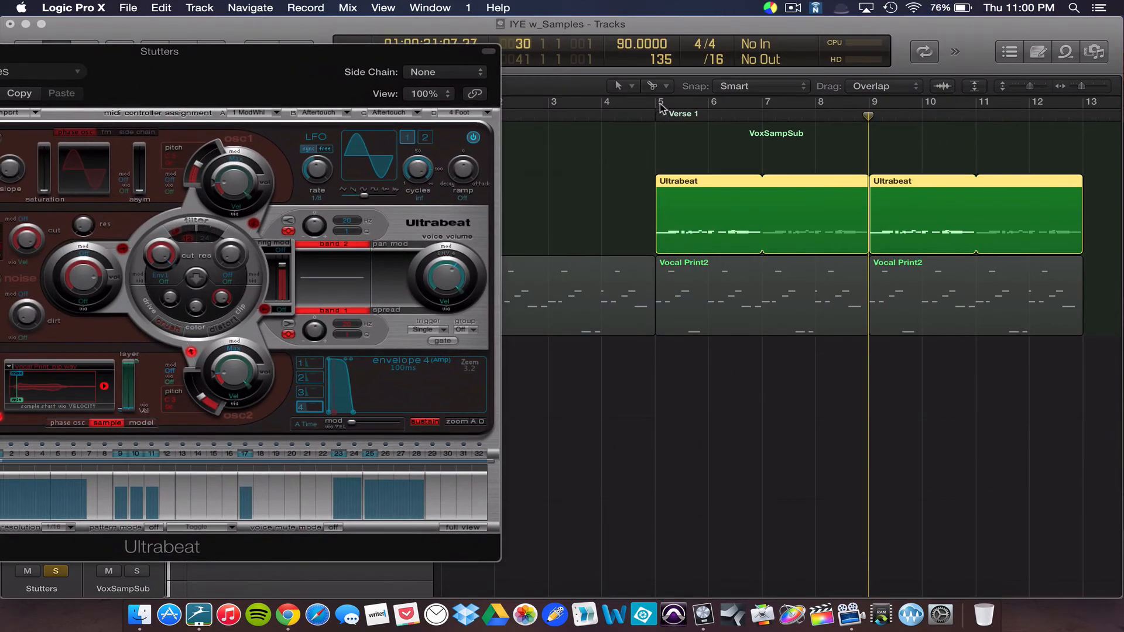
{"action": "left_click_drag", "start_coordinate": [663, 105], "coordinate": [868, 104]}
{"action": "left_click_drag", "start_coordinate": [317, 65], "coordinate": [712, 49]}
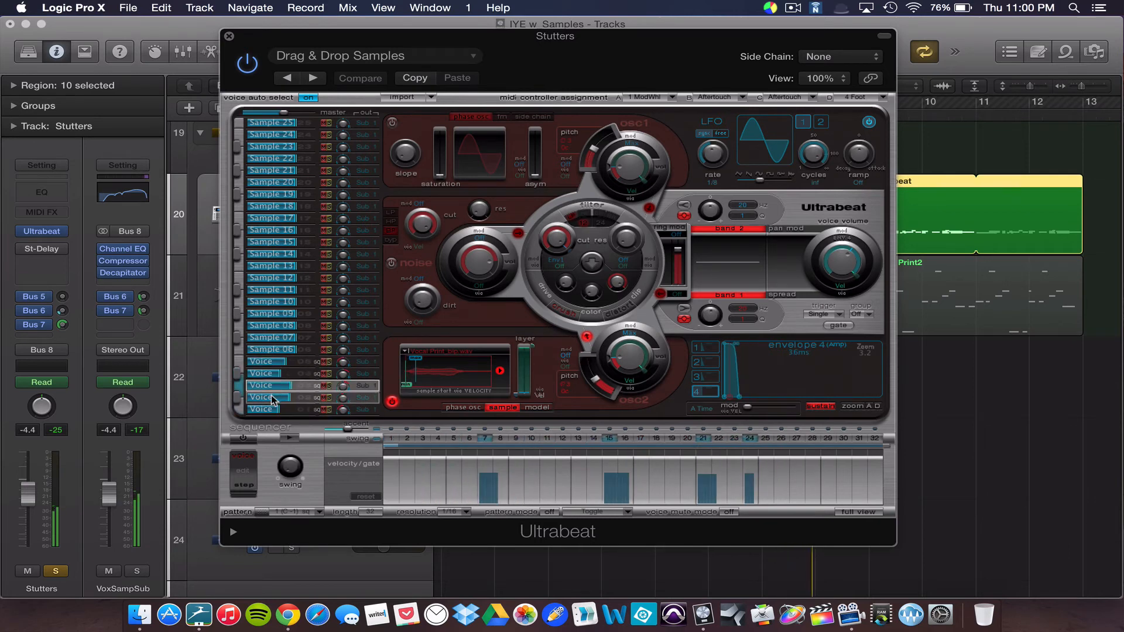
Audition the five Voice samples and Sample 06 in Ultrabeat, going up the sound list from the lowest one.
{"action": "left_click", "coordinate": [241, 412]}
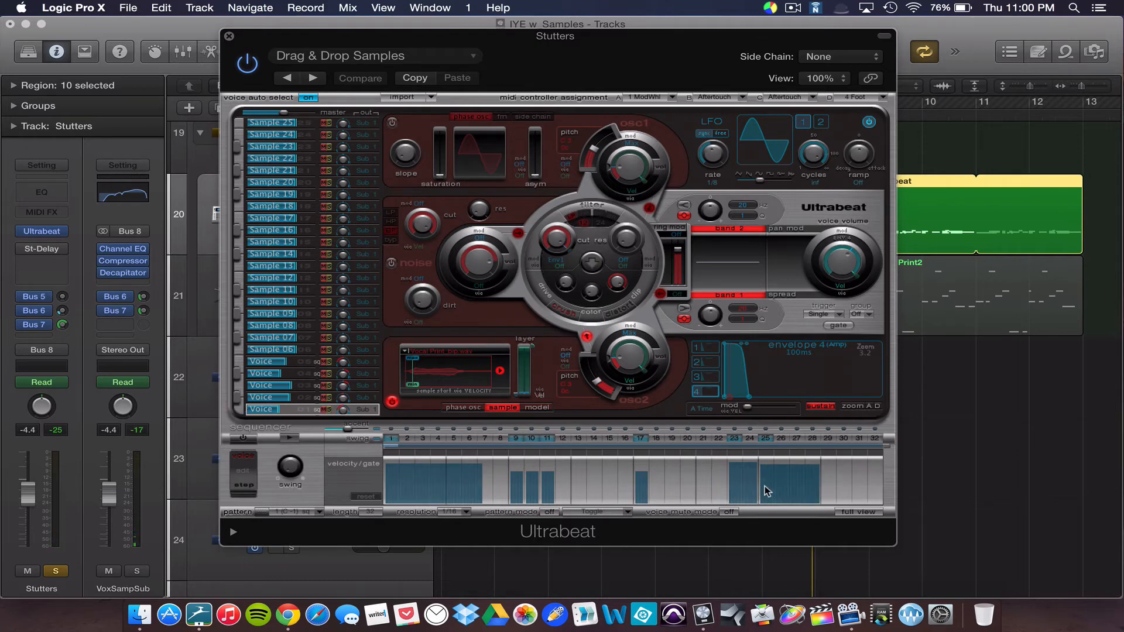
{"action": "left_click", "coordinate": [239, 399]}
{"action": "left_click", "coordinate": [238, 386]}
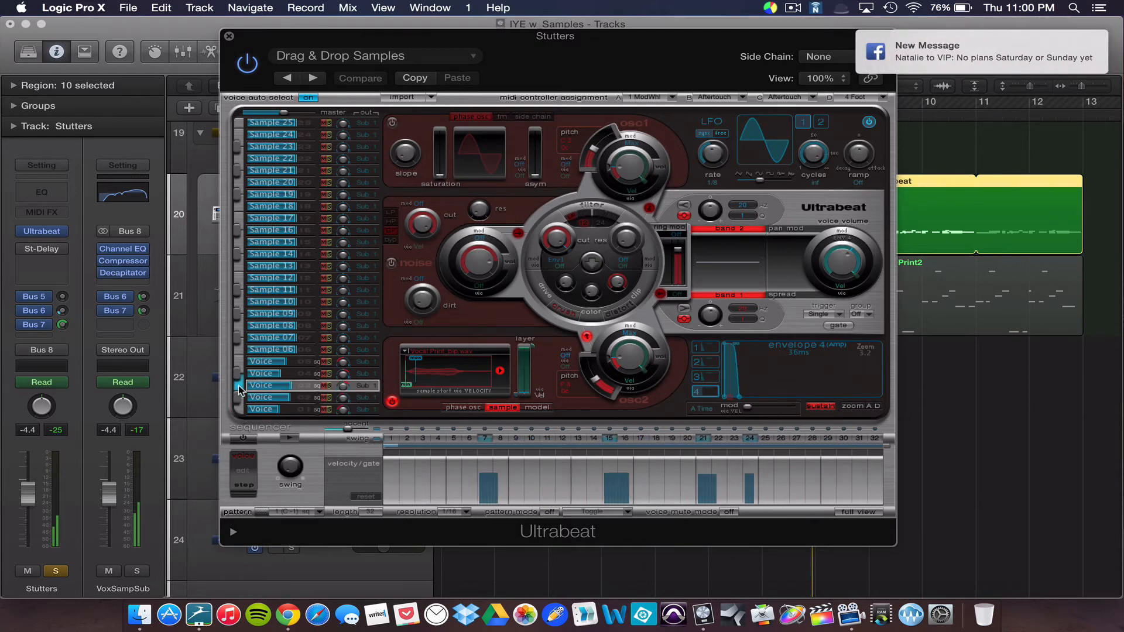
{"action": "left_click", "coordinate": [238, 373]}
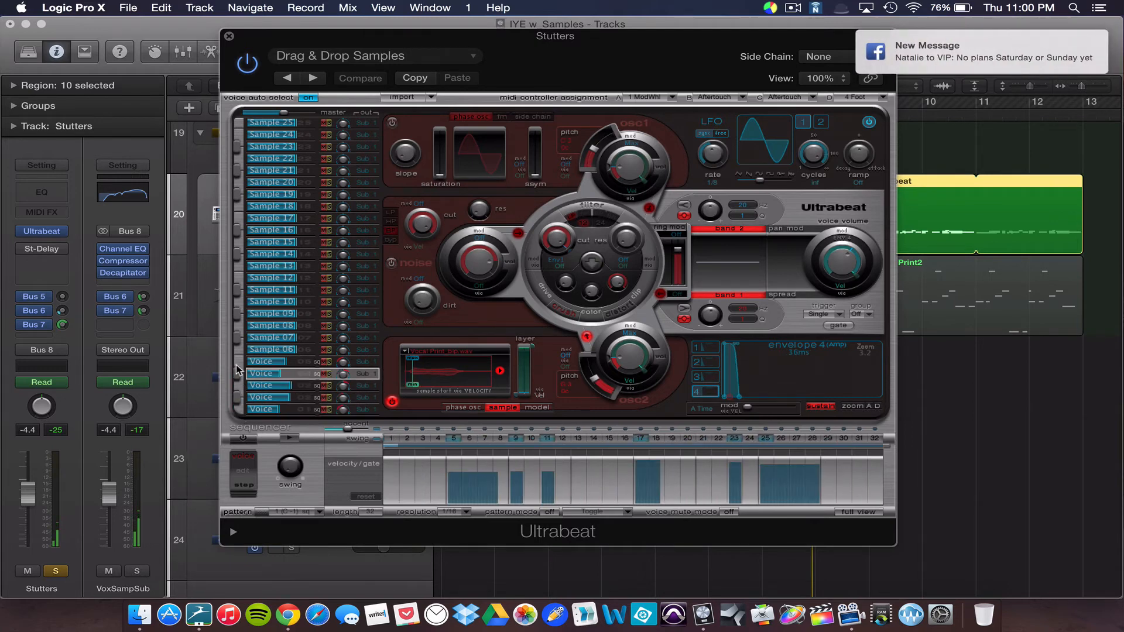
{"action": "left_click", "coordinate": [238, 362]}
{"action": "left_click", "coordinate": [239, 350]}
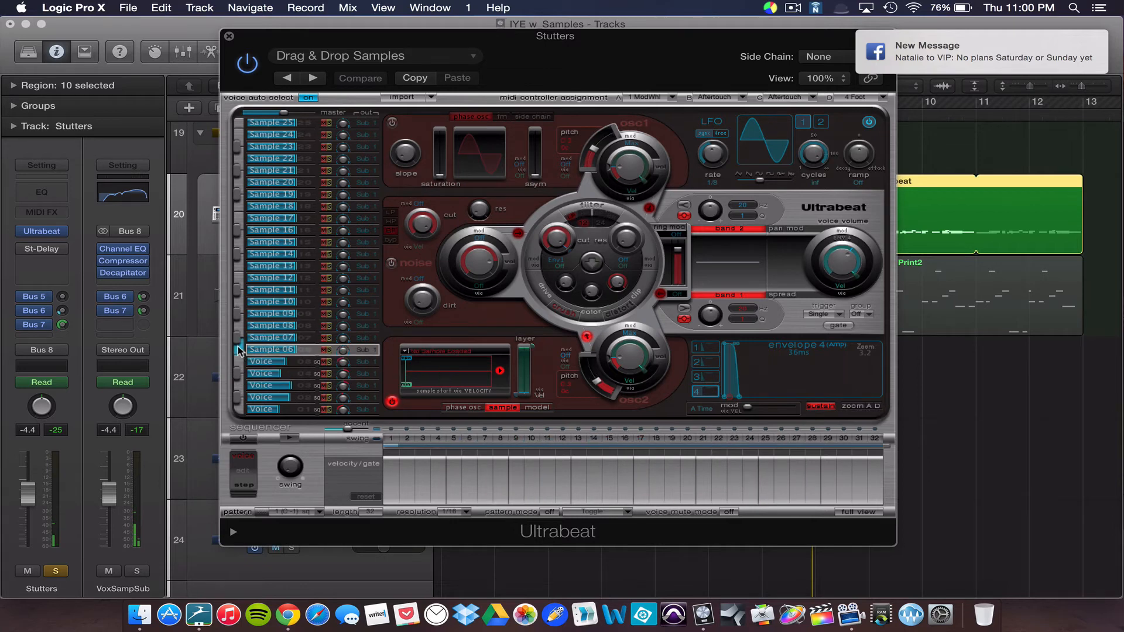
Audition the upper three Voice samples in Ultrabeat, going down the sound list.
{"action": "left_click", "coordinate": [239, 360]}
{"action": "left_click", "coordinate": [239, 373]}
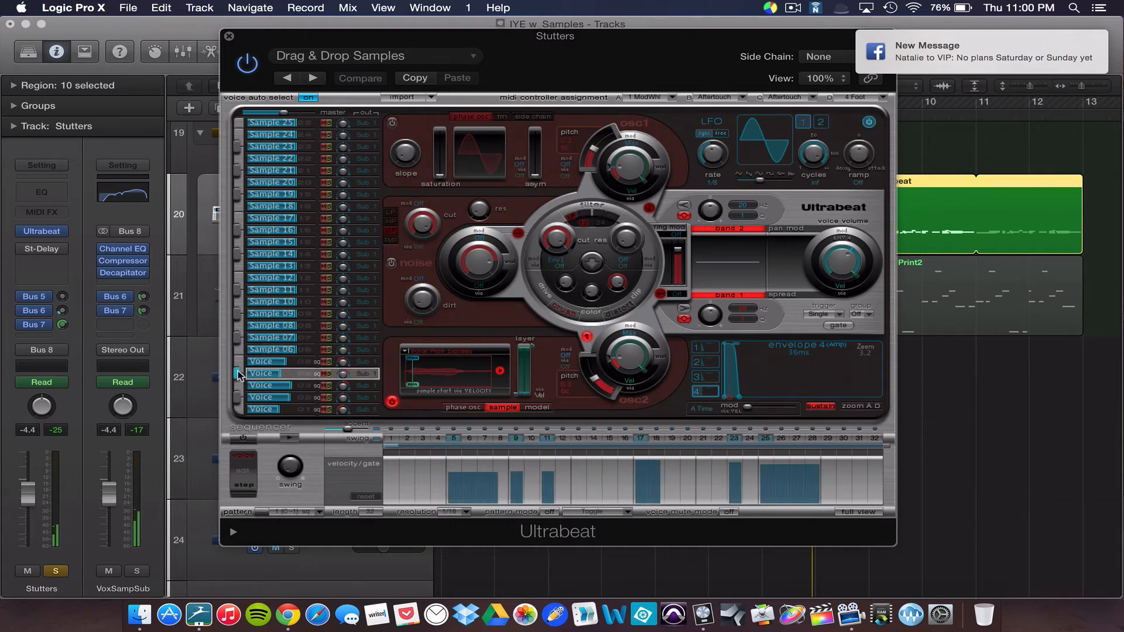
{"action": "left_click", "coordinate": [240, 386]}
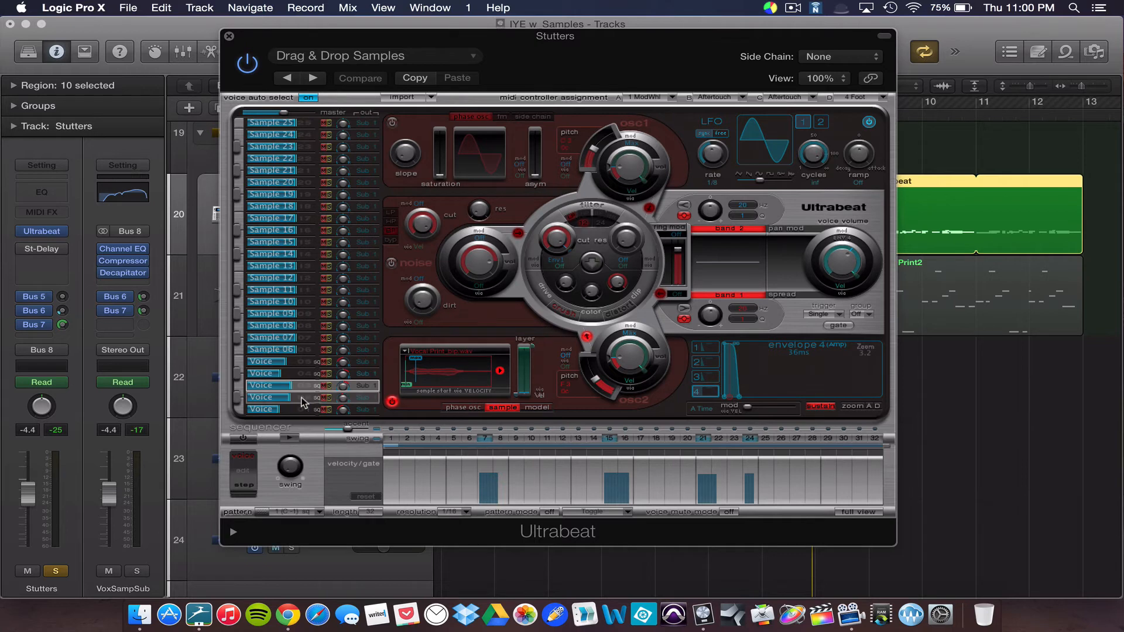
Select the lowest Voice sample and adjust the release of its amp envelope 4.
{"action": "left_click", "coordinate": [238, 409]}
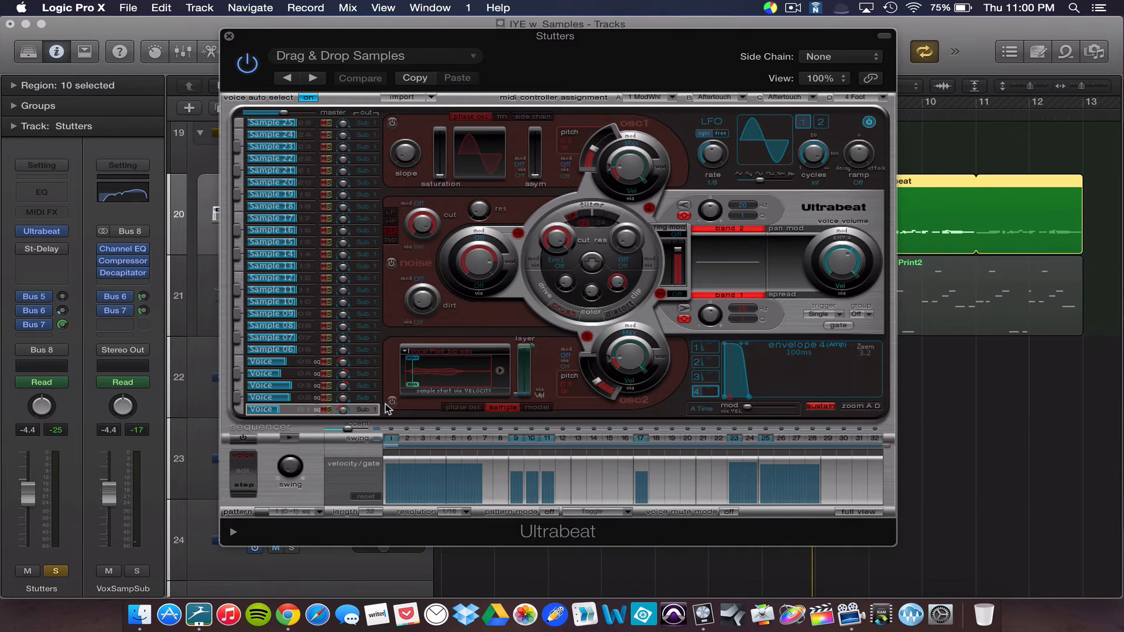
{"action": "mouse_move", "coordinate": [751, 397]}
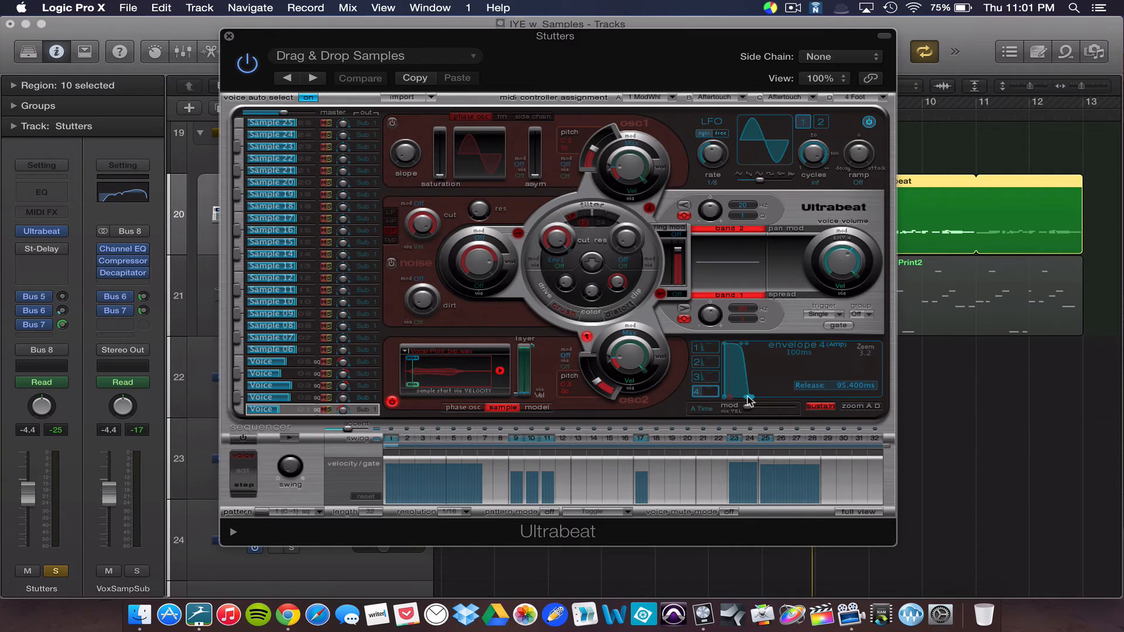
{"action": "mouse_move", "coordinate": [750, 400]}
{"action": "left_mouse_down"}
{"action": "mouse_move", "coordinate": [856, 391]}
{"action": "mouse_move", "coordinate": [748, 387]}
{"action": "left_mouse_up"}
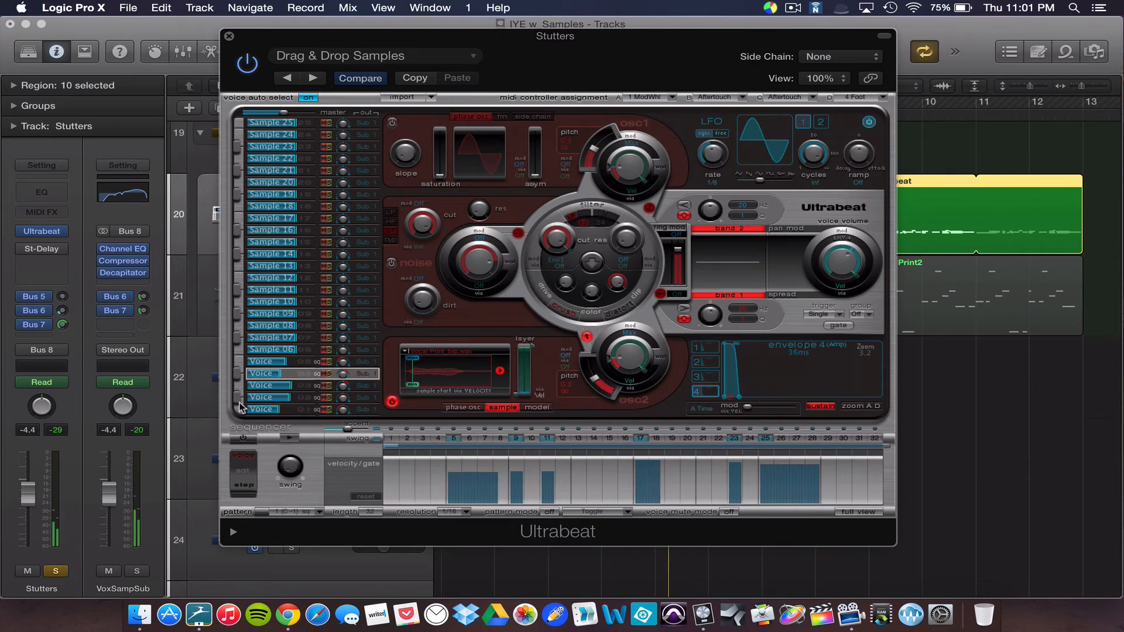
Audition the lower three Voice samples again, finishing with the middle Voice sample selected.
{"action": "left_click", "coordinate": [239, 397]}
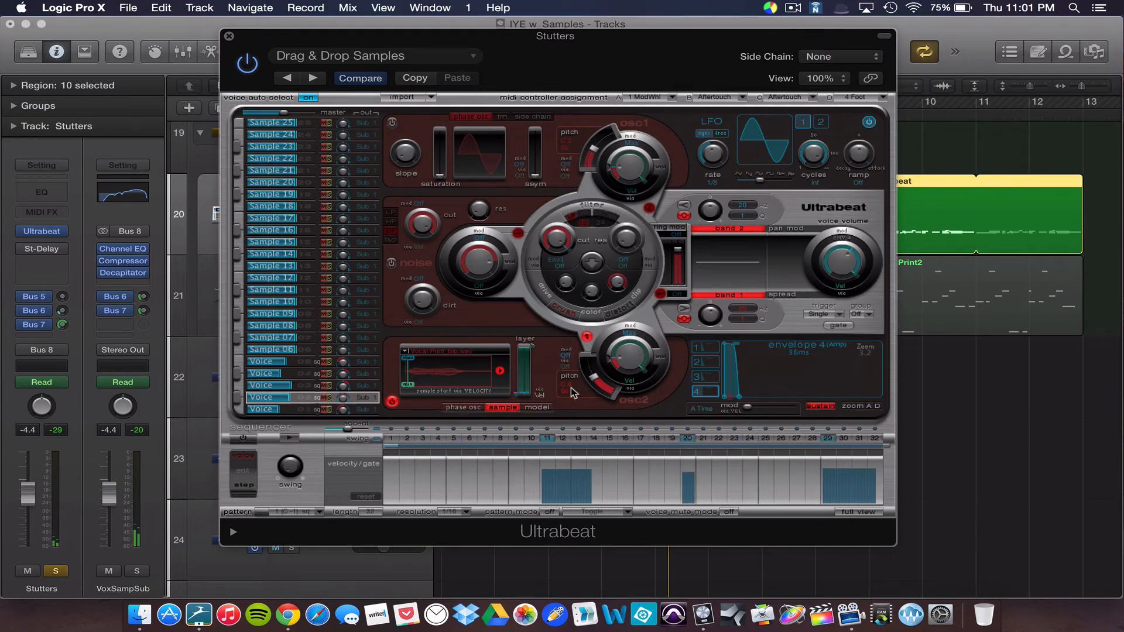
{"action": "left_click", "coordinate": [242, 410]}
{"action": "left_click", "coordinate": [240, 397]}
{"action": "left_click", "coordinate": [259, 386]}
{"action": "left_click", "coordinate": [243, 387]}
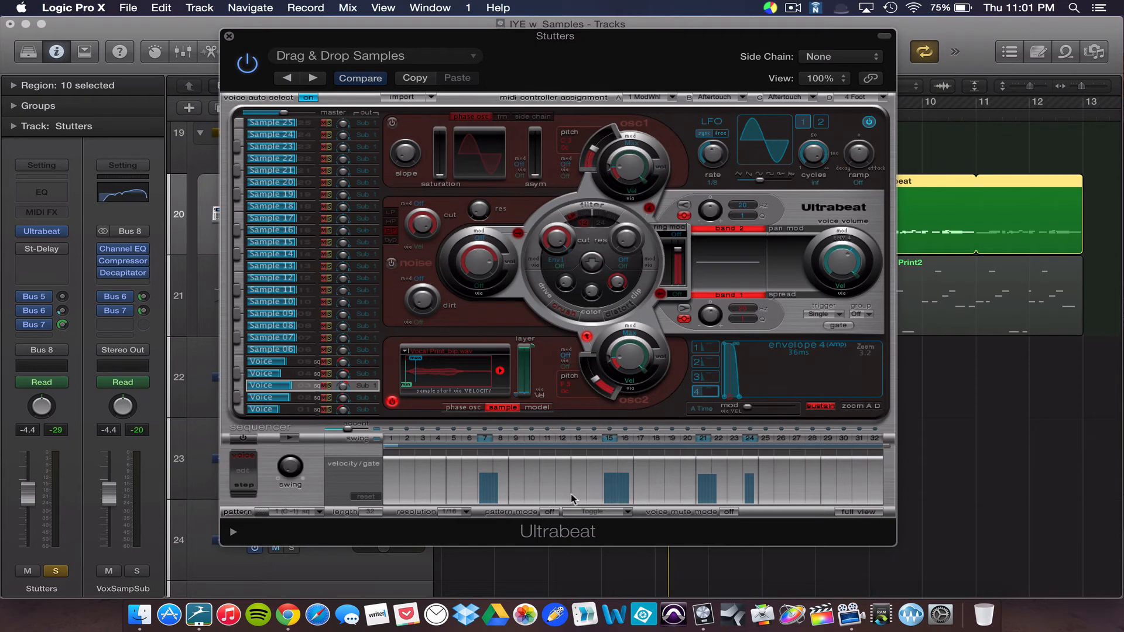
Add a sequencer step at step 11 for the middle Voice sample and lower its velocity to almost nothing.
{"action": "left_click_drag", "start_coordinate": [546, 500], "coordinate": [549, 538]}
{"action": "left_click", "coordinate": [548, 466]}
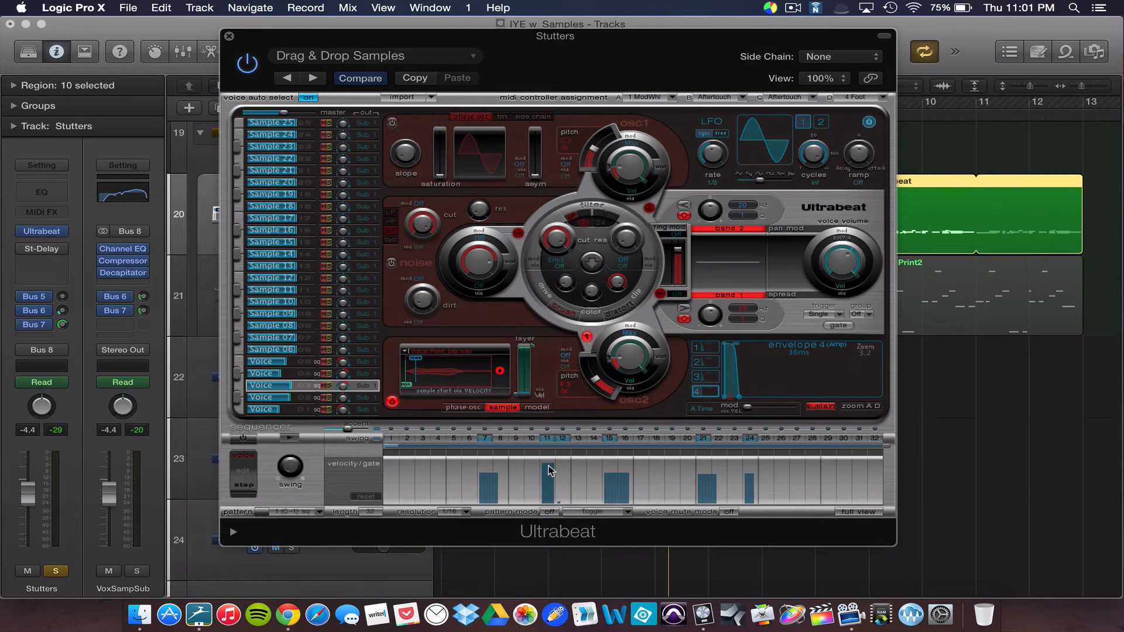
{"action": "right_click", "coordinate": [549, 467]}
{"action": "left_click", "coordinate": [528, 475]}
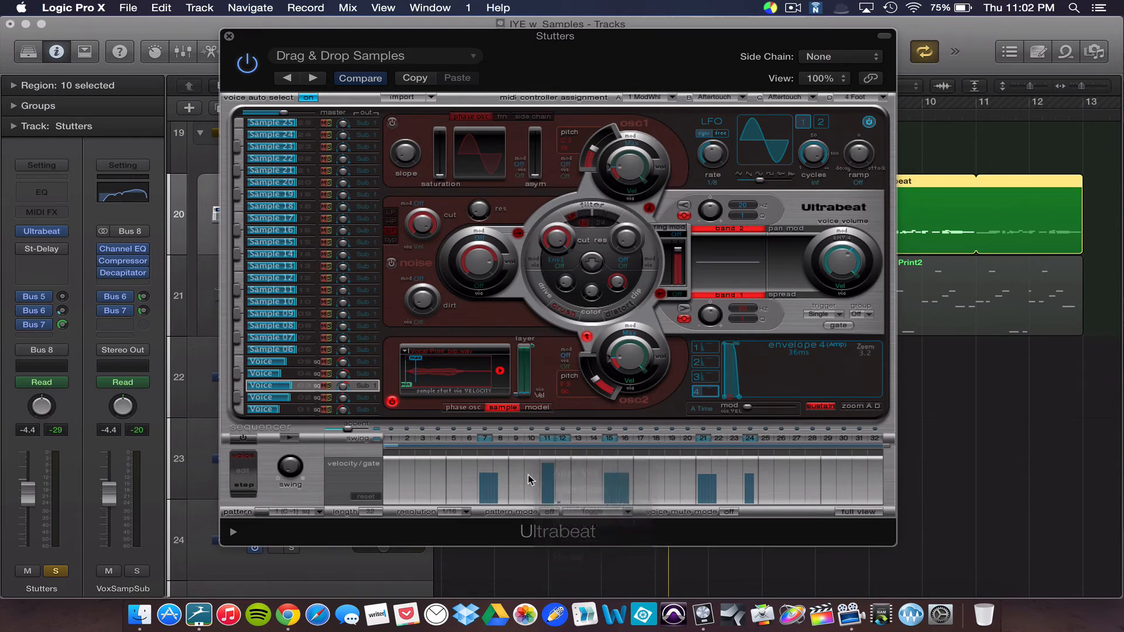
{"action": "left_click_drag", "start_coordinate": [550, 471], "coordinate": [549, 607]}
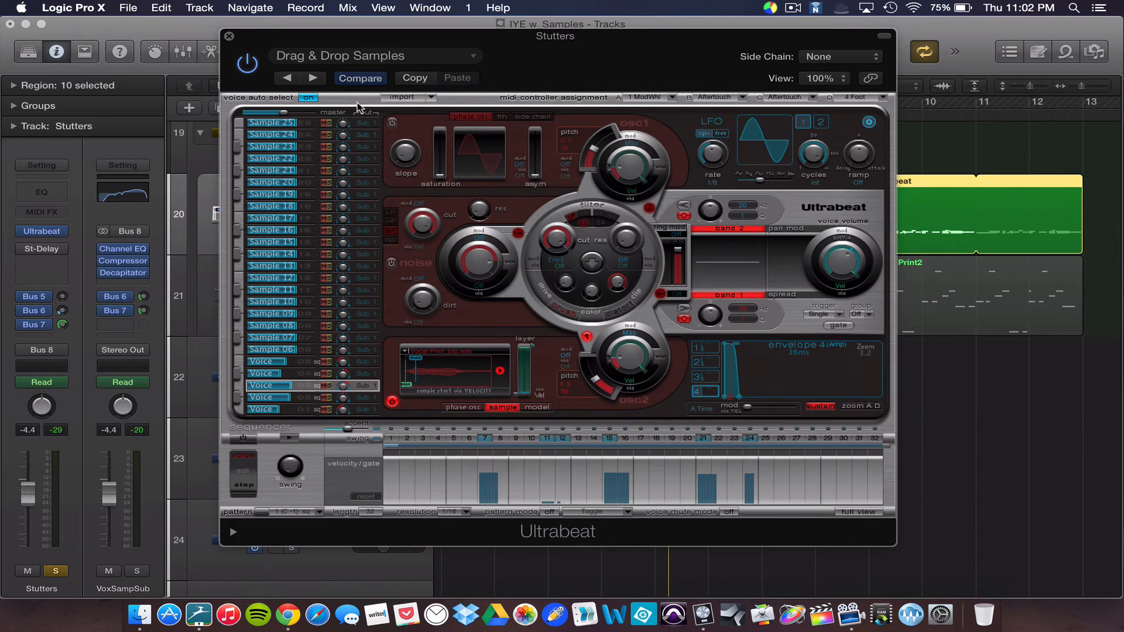
Close Ultrabeat and play the soloed Stutters track inside the bar 5 to bar 9 cycle.
{"action": "left_click", "coordinate": [230, 37]}
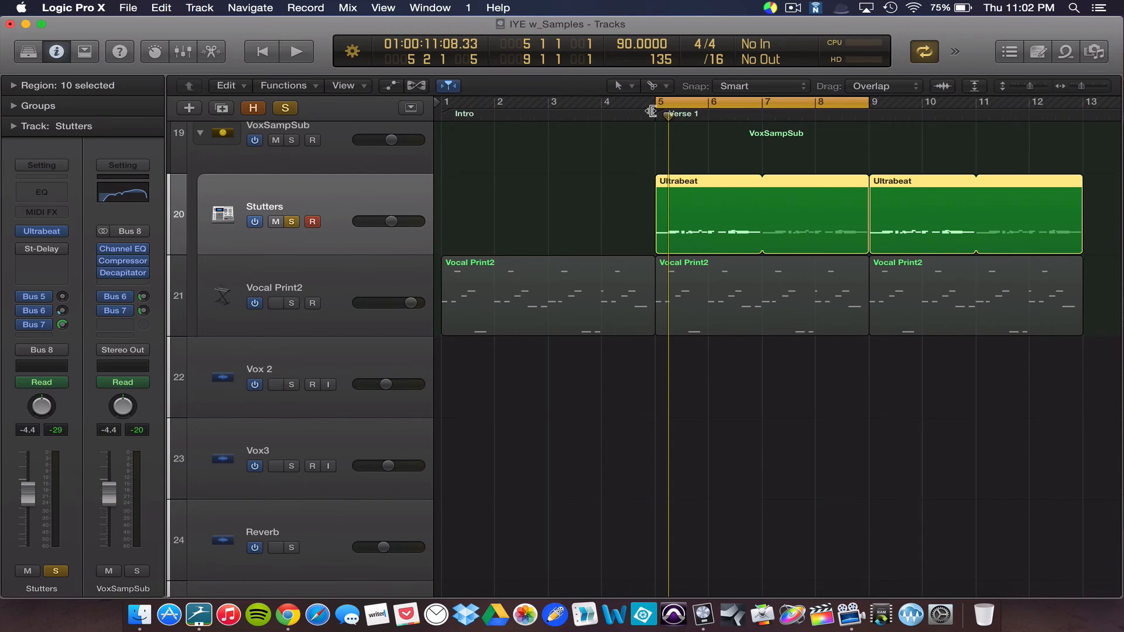
{"action": "key", "text": "space"}
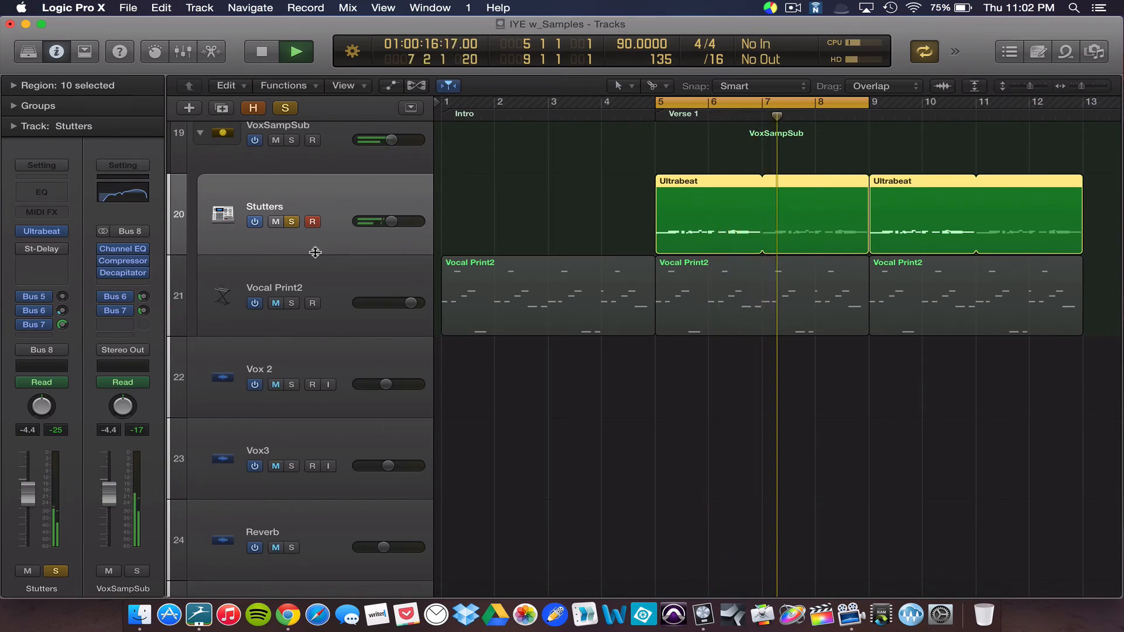
{"action": "key", "text": "space"}
{"action": "mouse_move", "coordinate": [21, 253]}
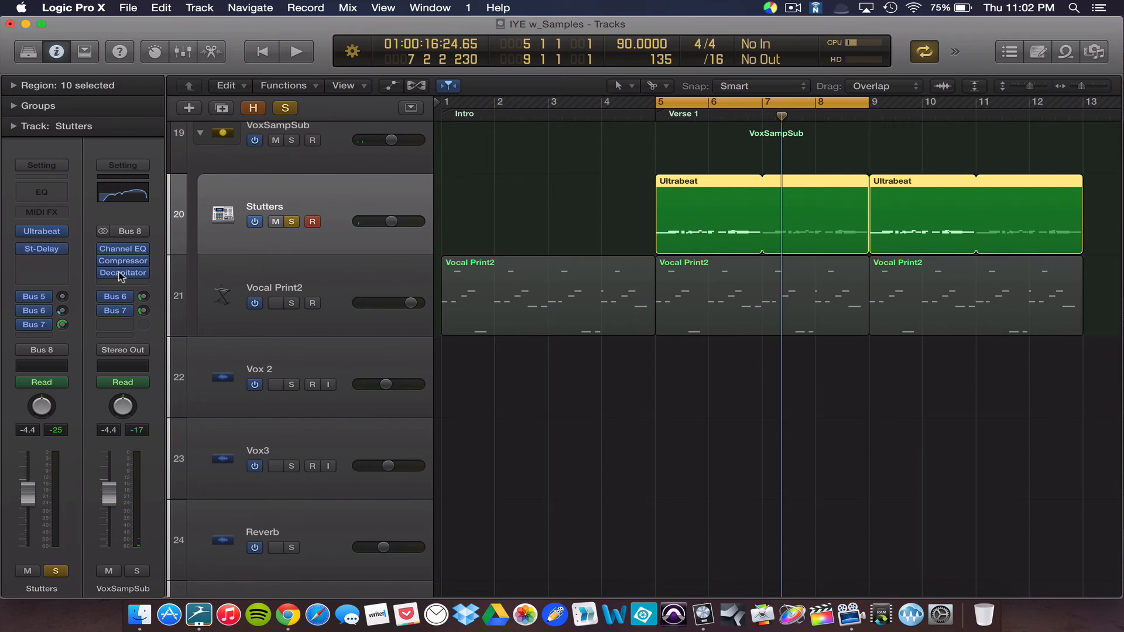
Solo Vocal Print2 alongside Stutters during playback and raise the Stutters volume to -1.8 dB.
{"action": "key", "text": "space"}
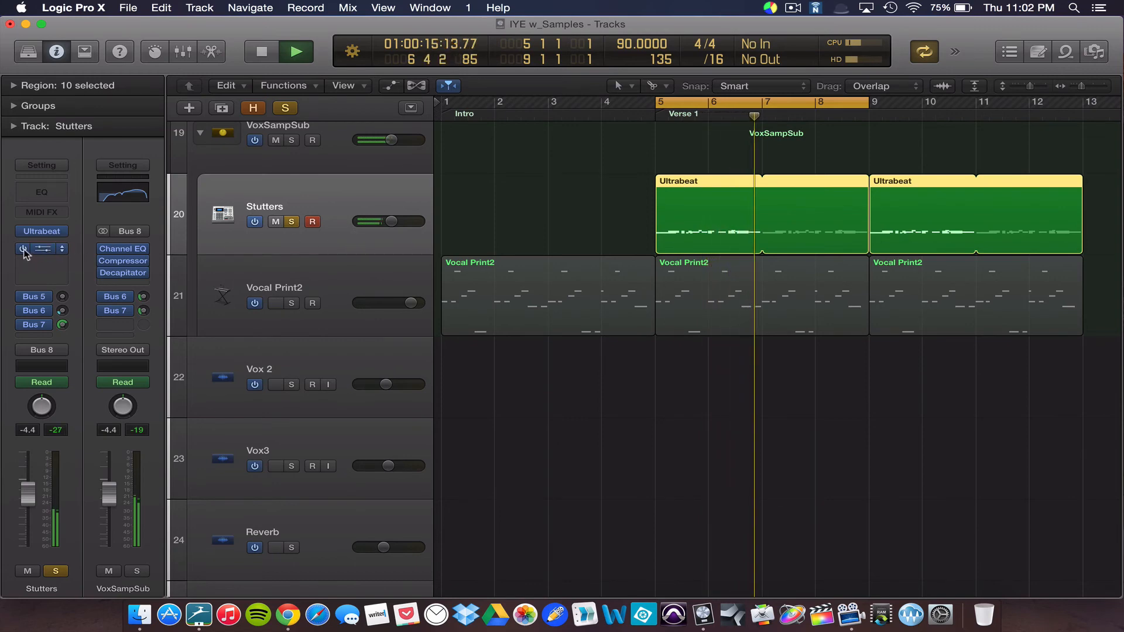
{"action": "left_click", "coordinate": [291, 304]}
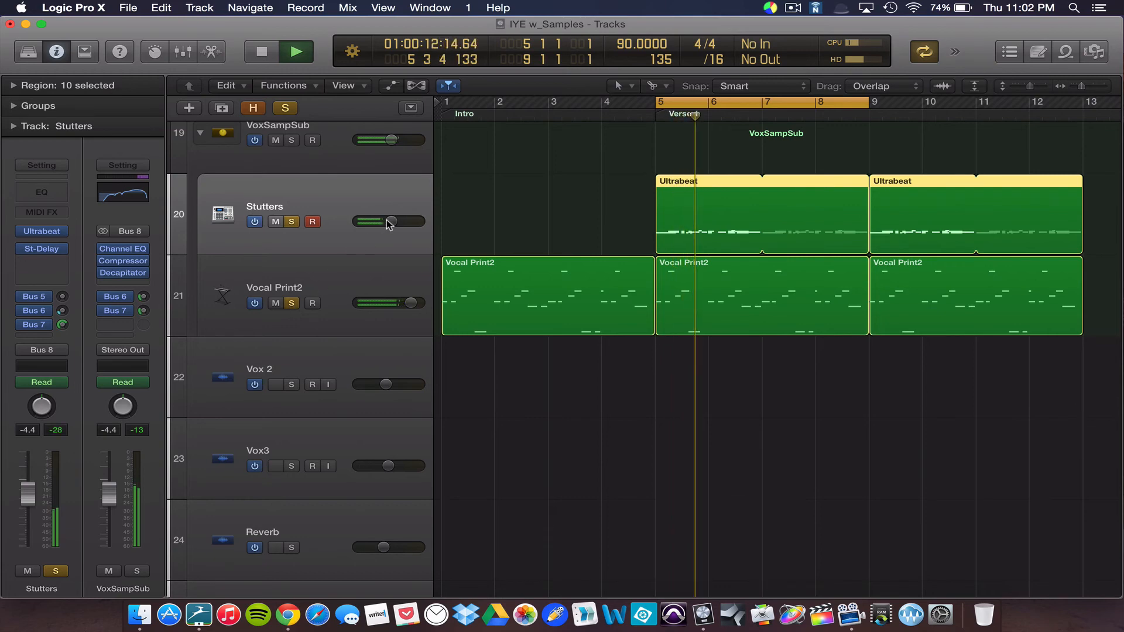
{"action": "left_click_drag", "start_coordinate": [389, 223], "coordinate": [399, 223]}
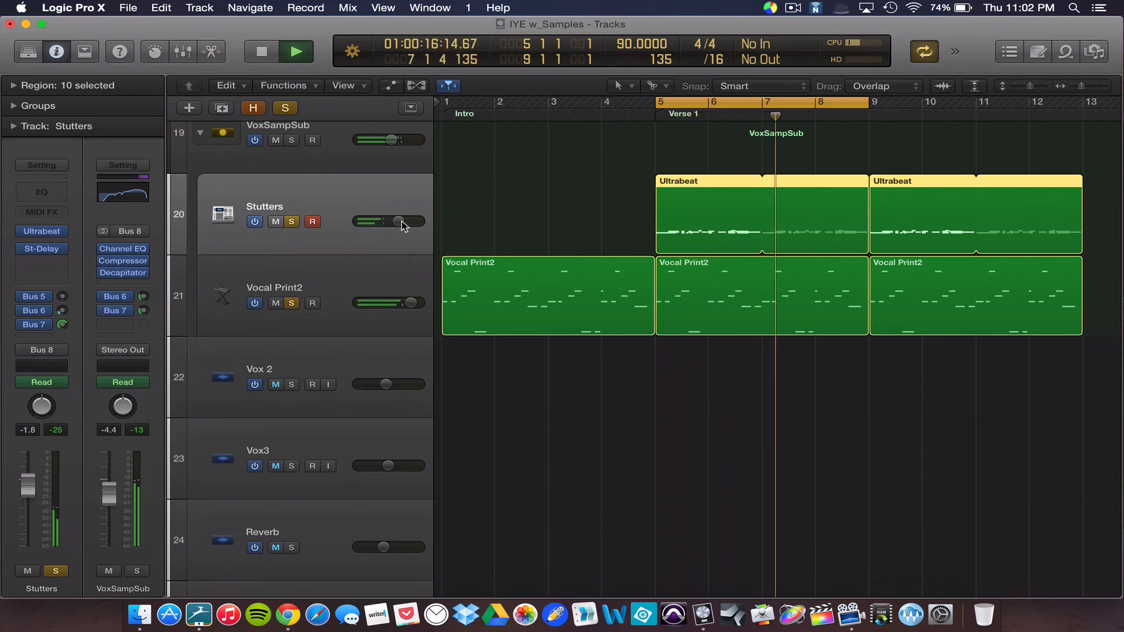
Turn off the cycle and clear the solos on Stutters and Vocal Print2 while playback continues.
{"action": "left_click", "coordinate": [727, 105]}
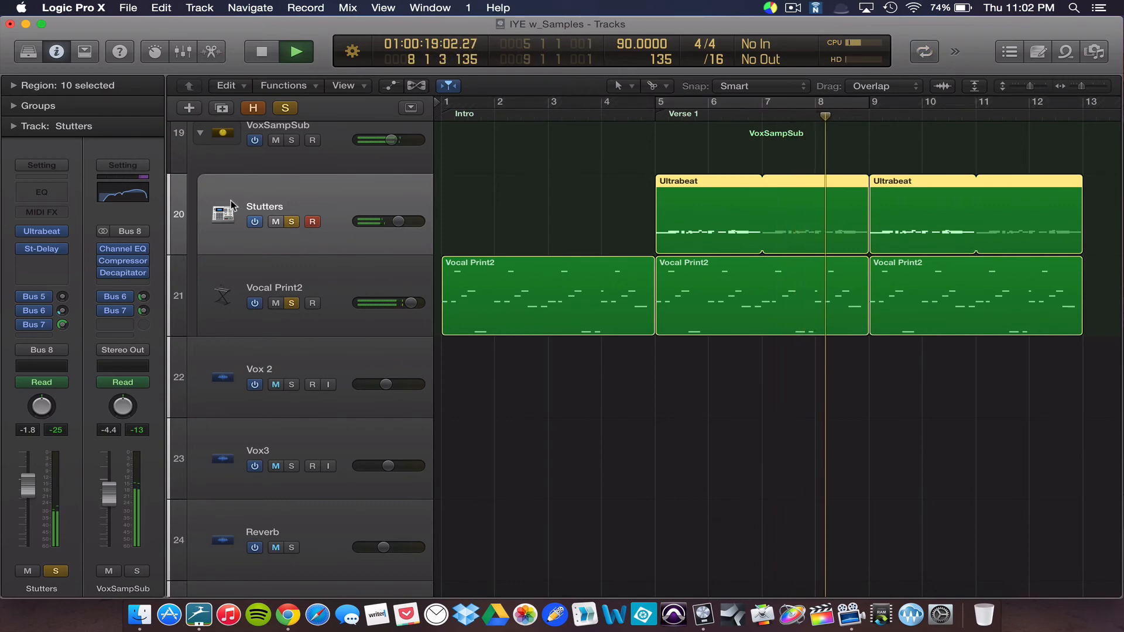
{"action": "left_click", "coordinate": [293, 224]}
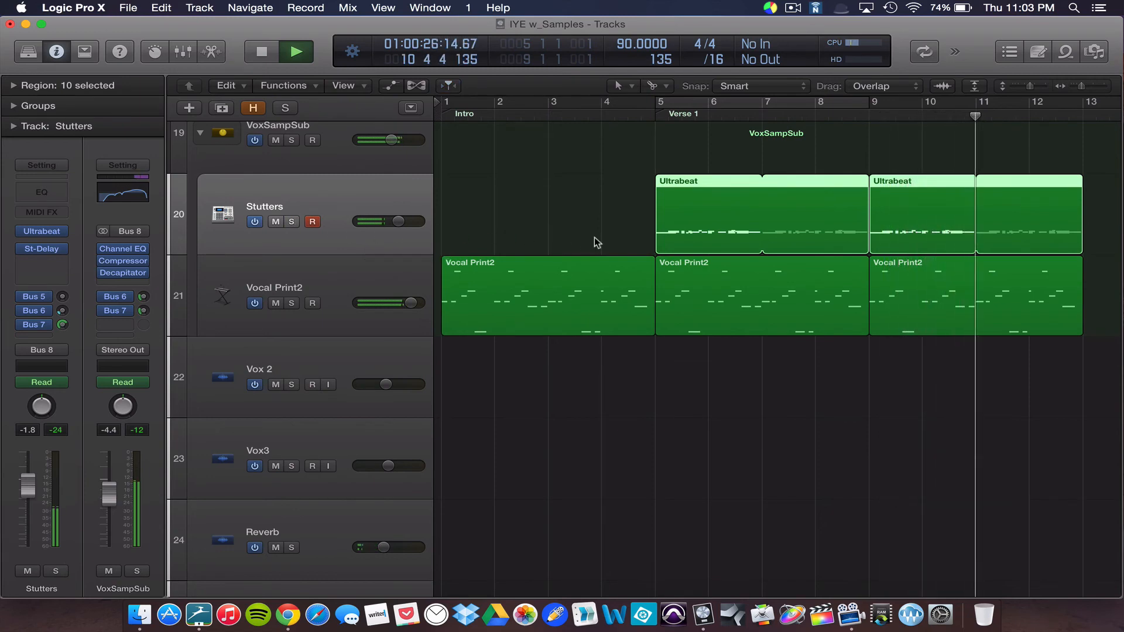
Disarm recording on the Stutters track and stop playback in bar 16.
{"action": "key", "text": "super+Left"}
{"action": "key", "text": "super+Up"}
{"action": "key", "text": "super+Up"}
{"action": "key", "text": "super+Up"}
{"action": "key", "text": "super+Up"}
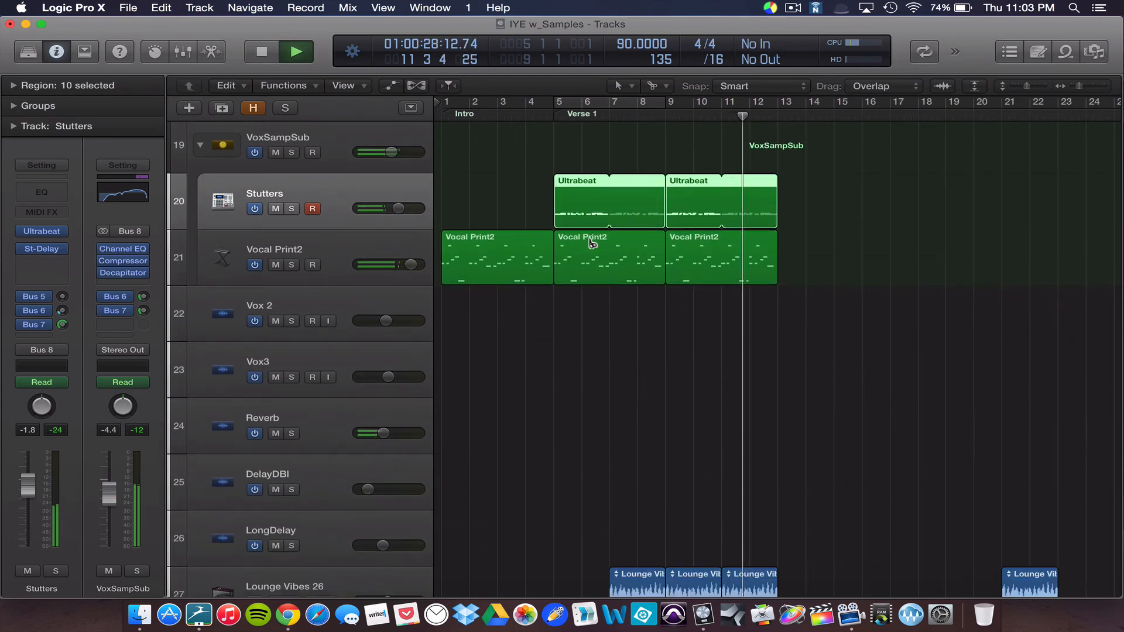
{"action": "key", "text": "super+Up"}
{"action": "key", "text": "super+Up"}
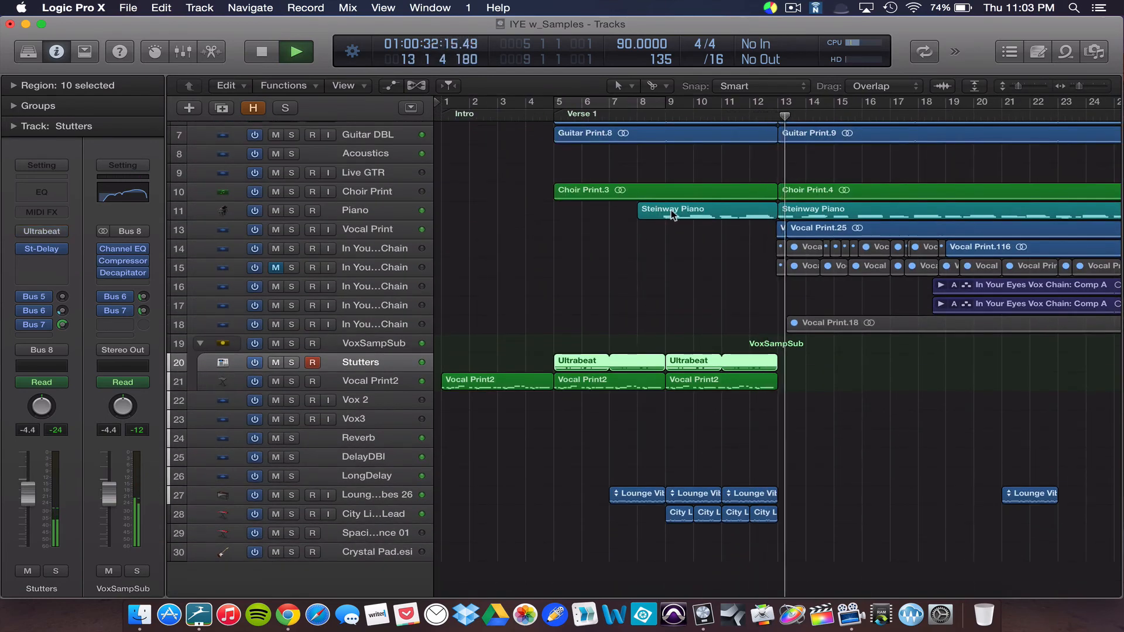
{"action": "left_click", "coordinate": [312, 362]}
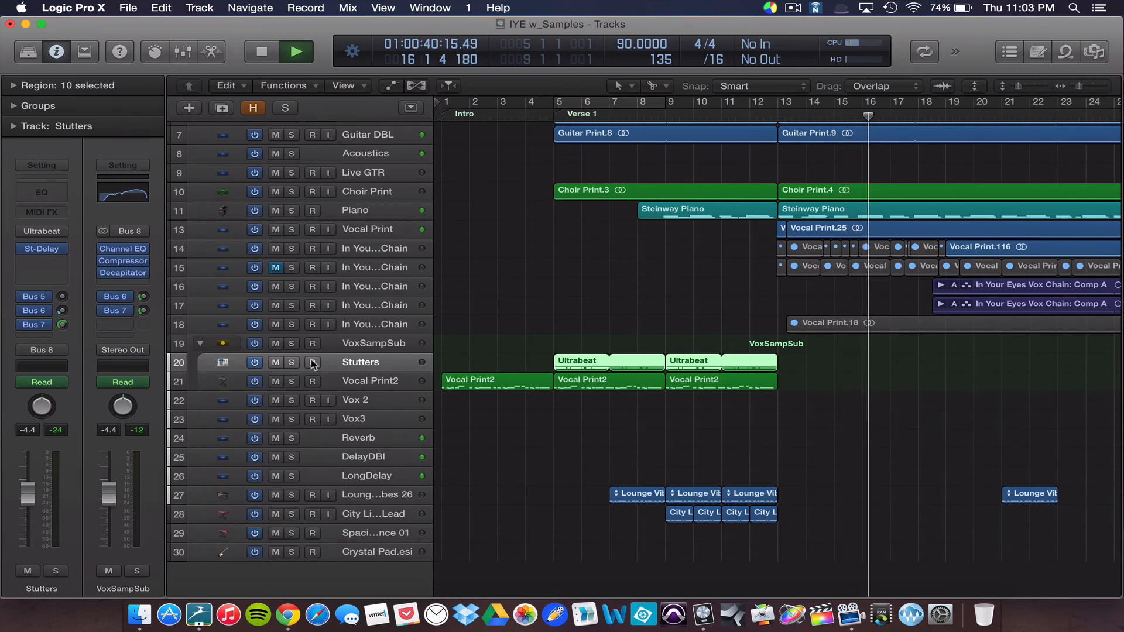
{"action": "key", "text": "space"}
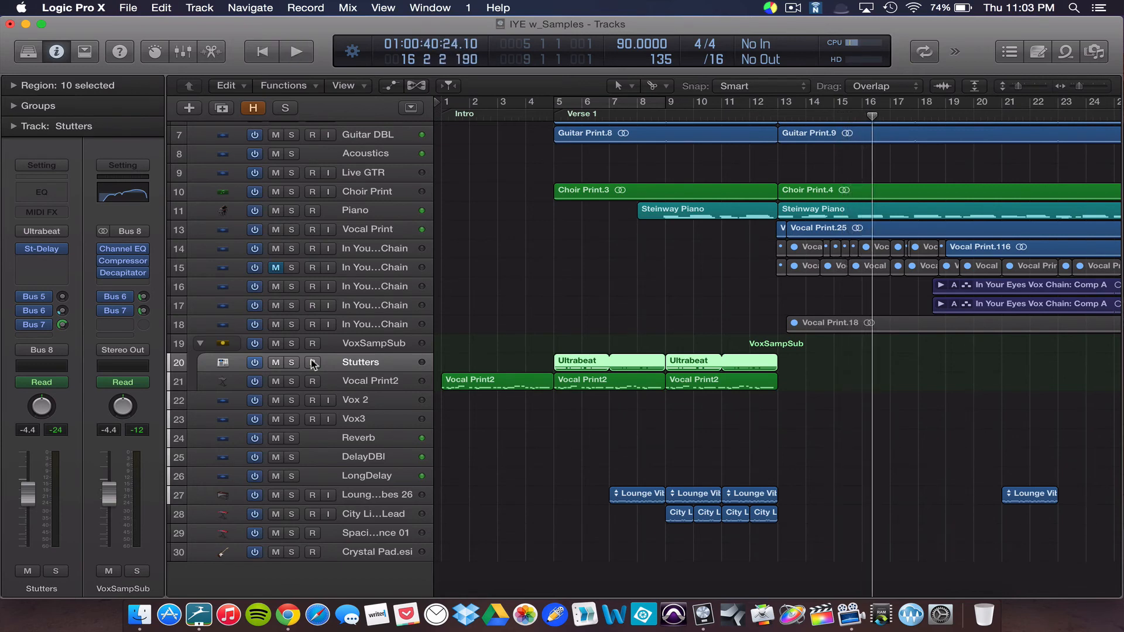